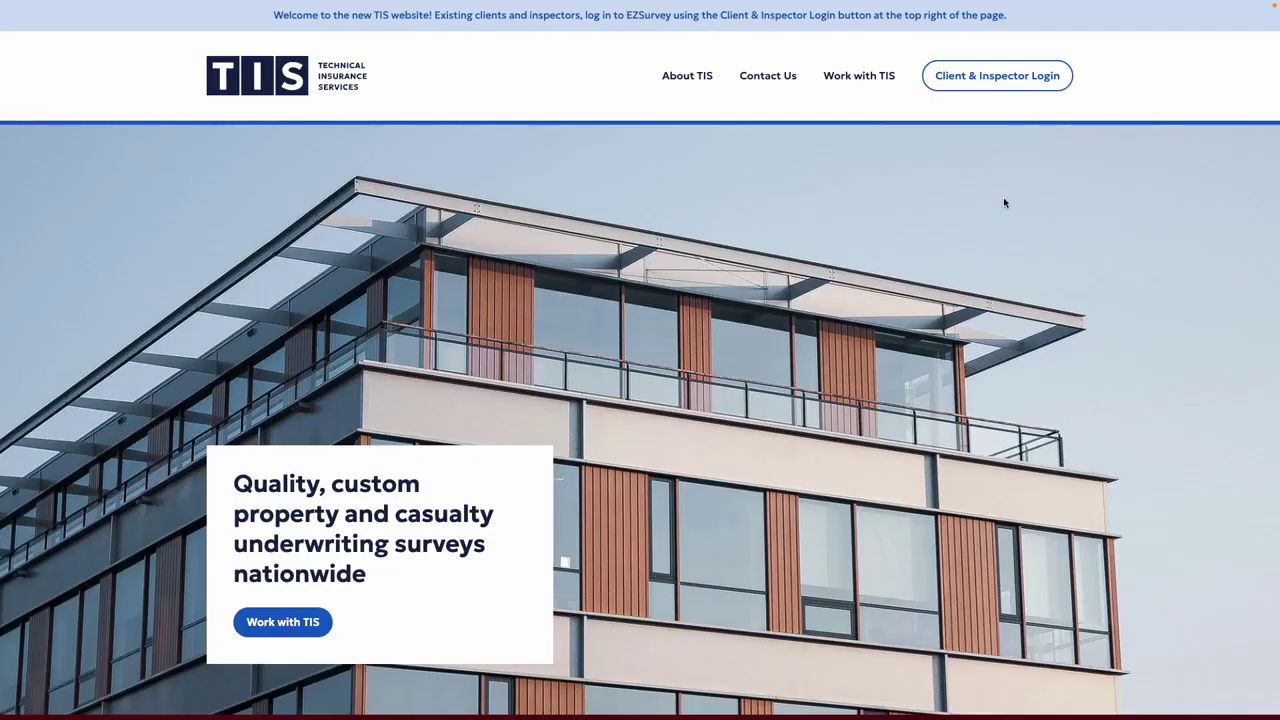
- Begin the inspector sign-in from Client & Inspector Login at the top right
{"action": "left_click", "coordinate": [993, 77]}
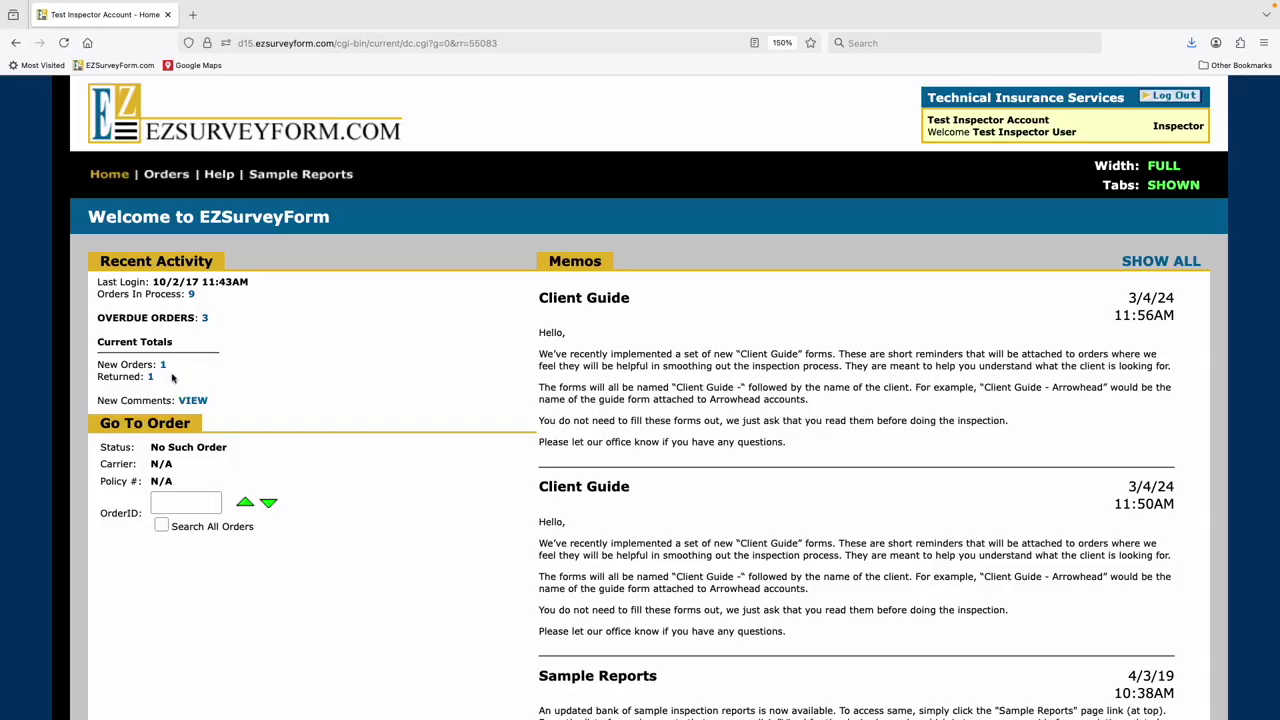
{"action": "left_click", "coordinate": [205, 319]}
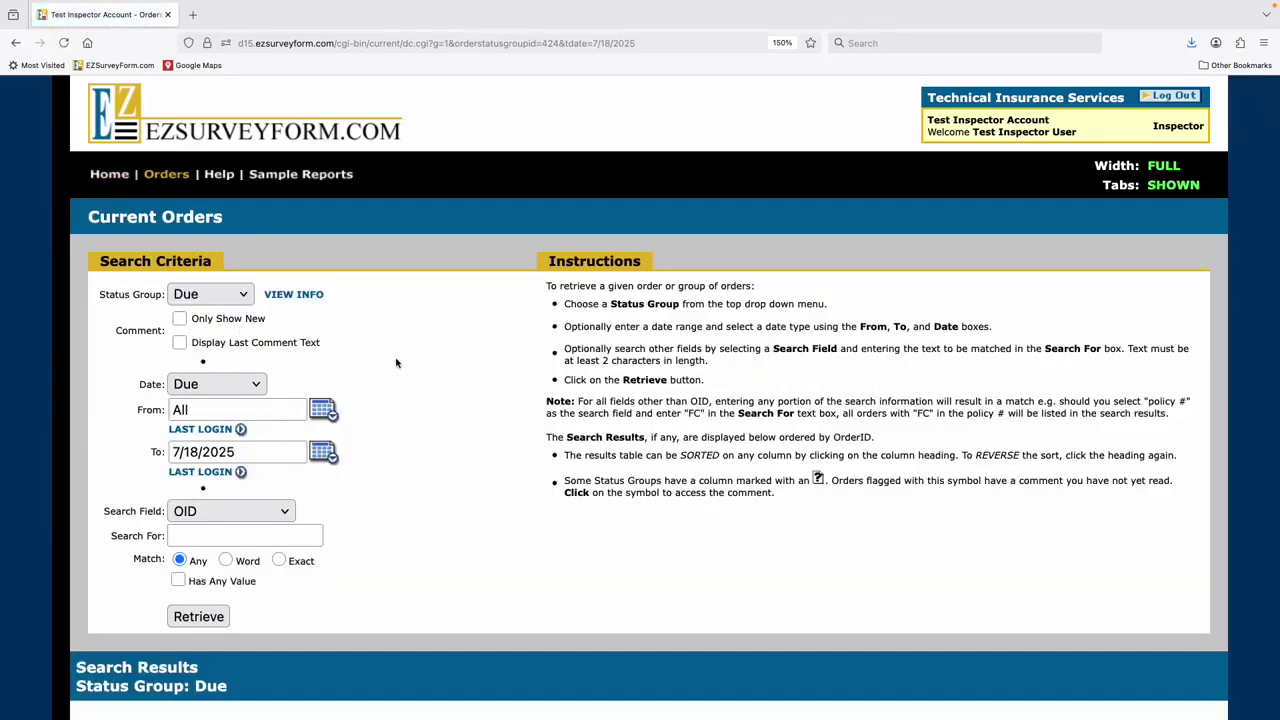
{"action": "scroll", "coordinate": [399, 363], "scroll_direction": "down", "scroll_amount": 5}
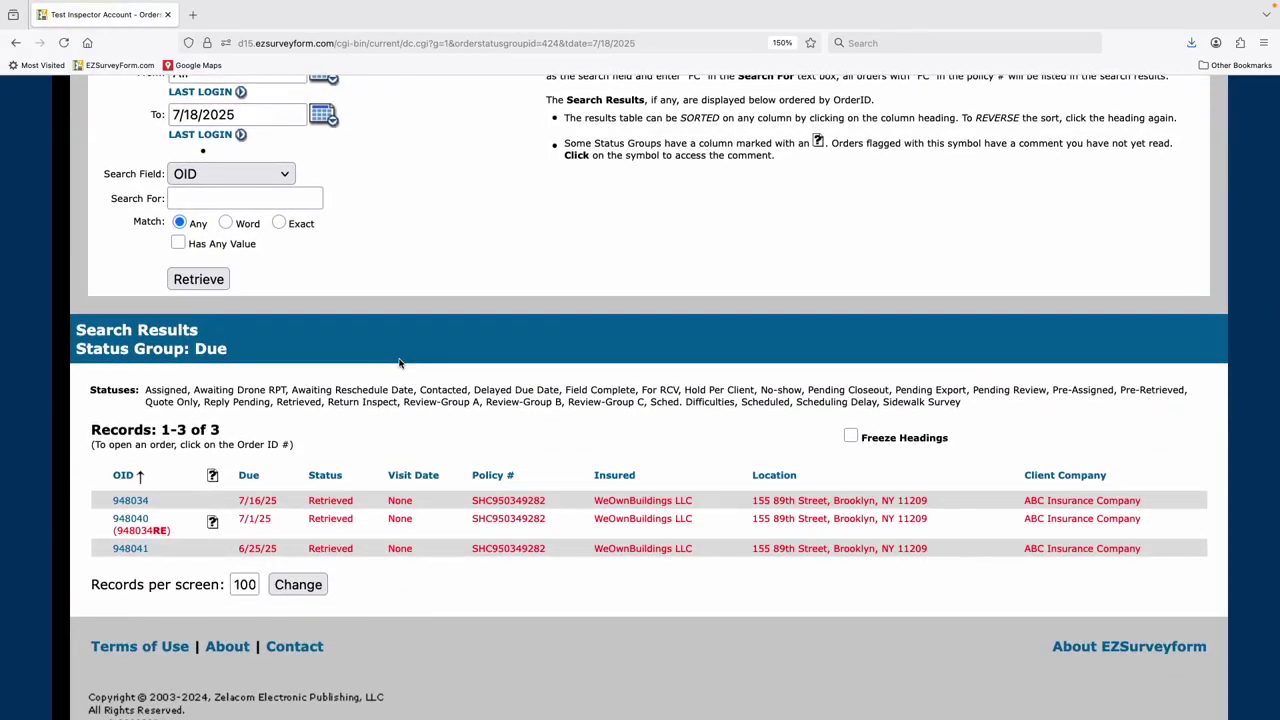
{"action": "scroll", "coordinate": [399, 363], "scroll_direction": "up", "scroll_amount": 5}
{"action": "left_click", "coordinate": [112, 175]}
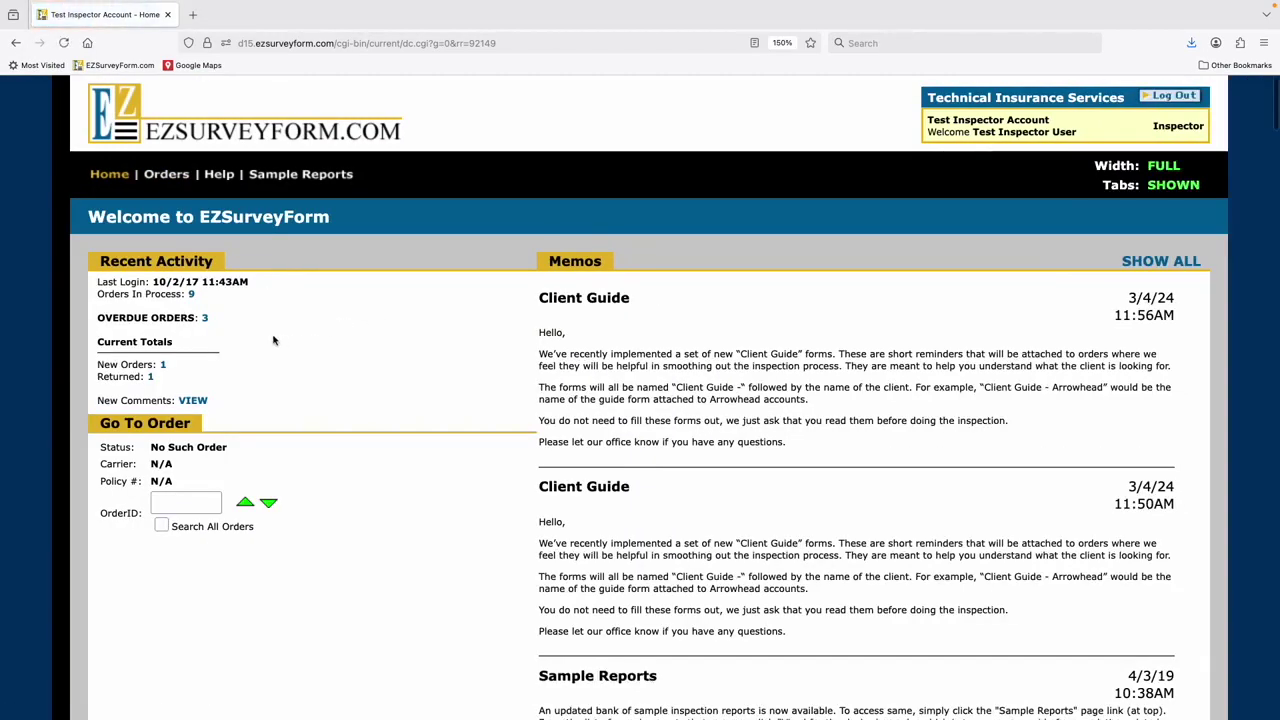
- List the orders that have new comments and look over the results
{"action": "left_click", "coordinate": [201, 402]}
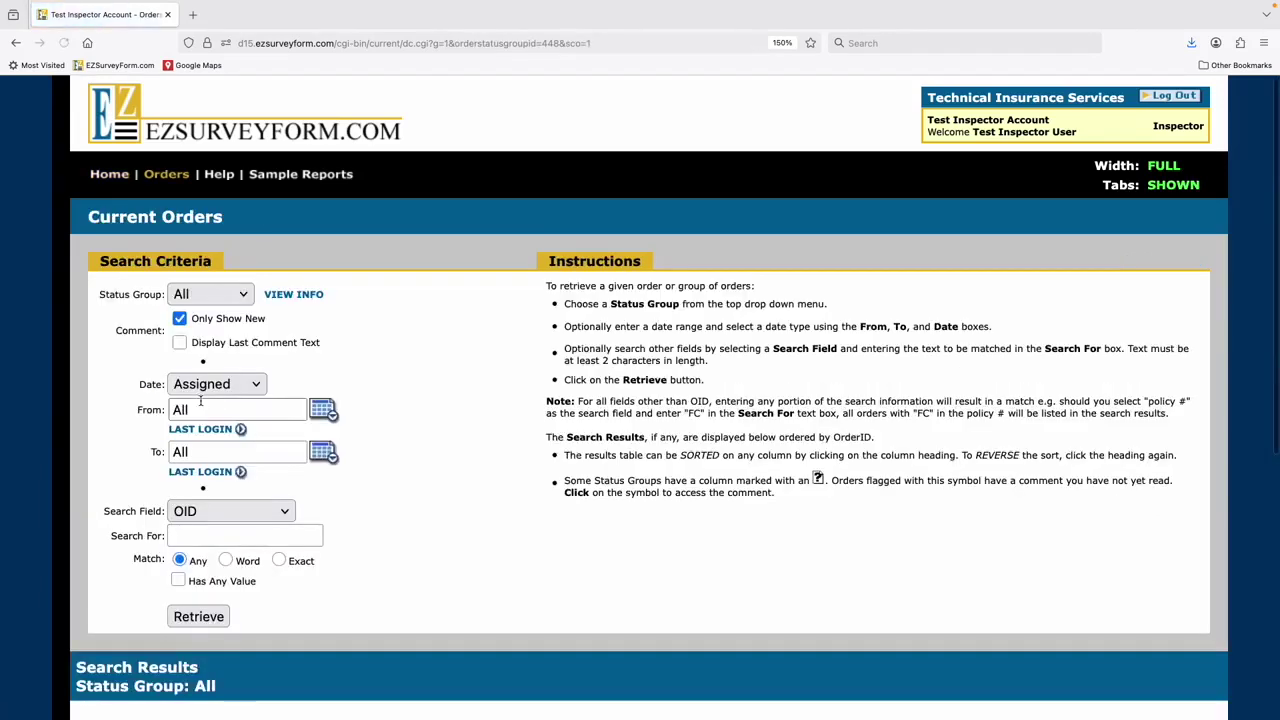
{"action": "scroll", "coordinate": [201, 401], "scroll_direction": "down", "scroll_amount": 5}
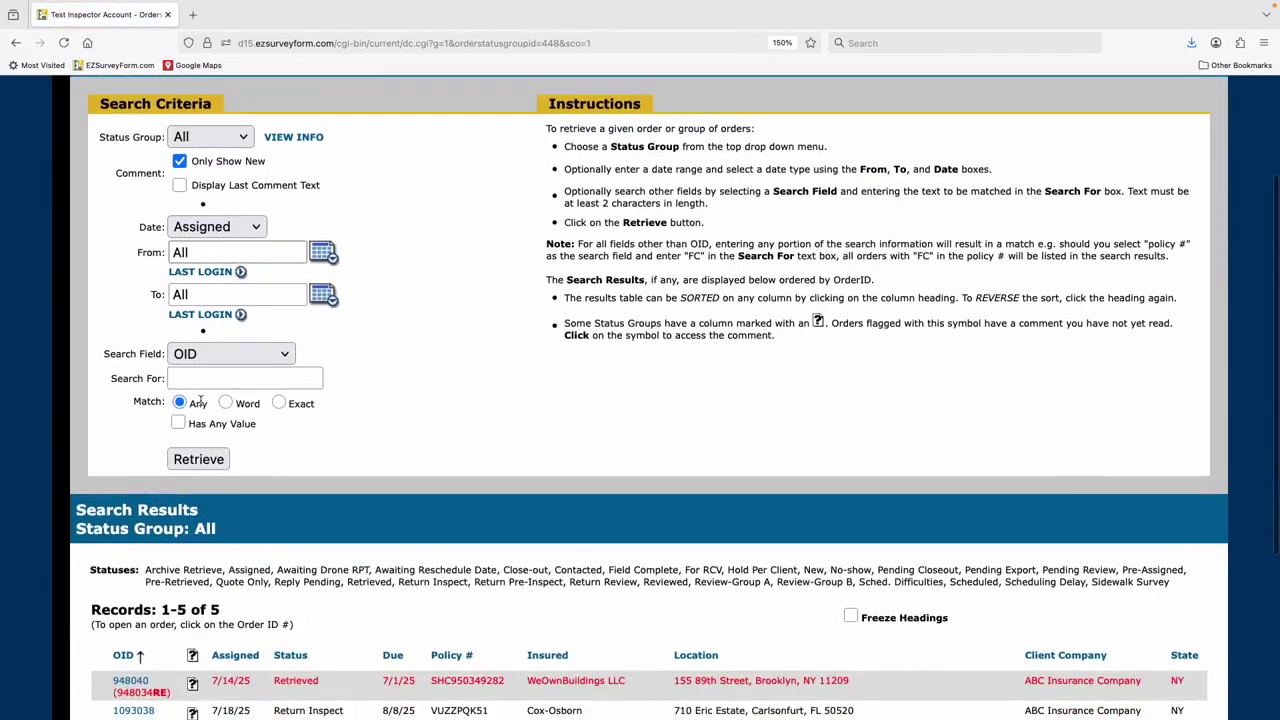
{"action": "scroll", "coordinate": [201, 401], "scroll_direction": "down", "scroll_amount": 3}
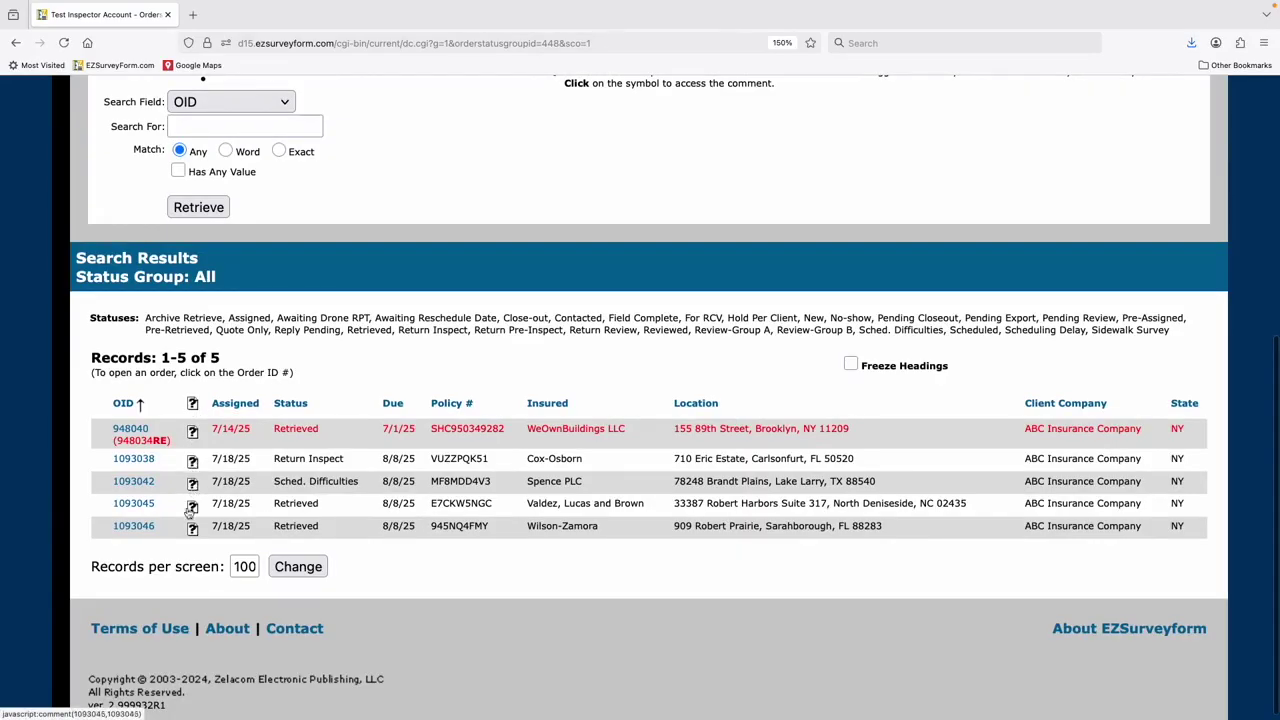
{"action": "scroll", "coordinate": [191, 530], "scroll_direction": "up", "scroll_amount": 2}
{"action": "scroll", "coordinate": [191, 530], "scroll_direction": "up", "scroll_amount": 2}
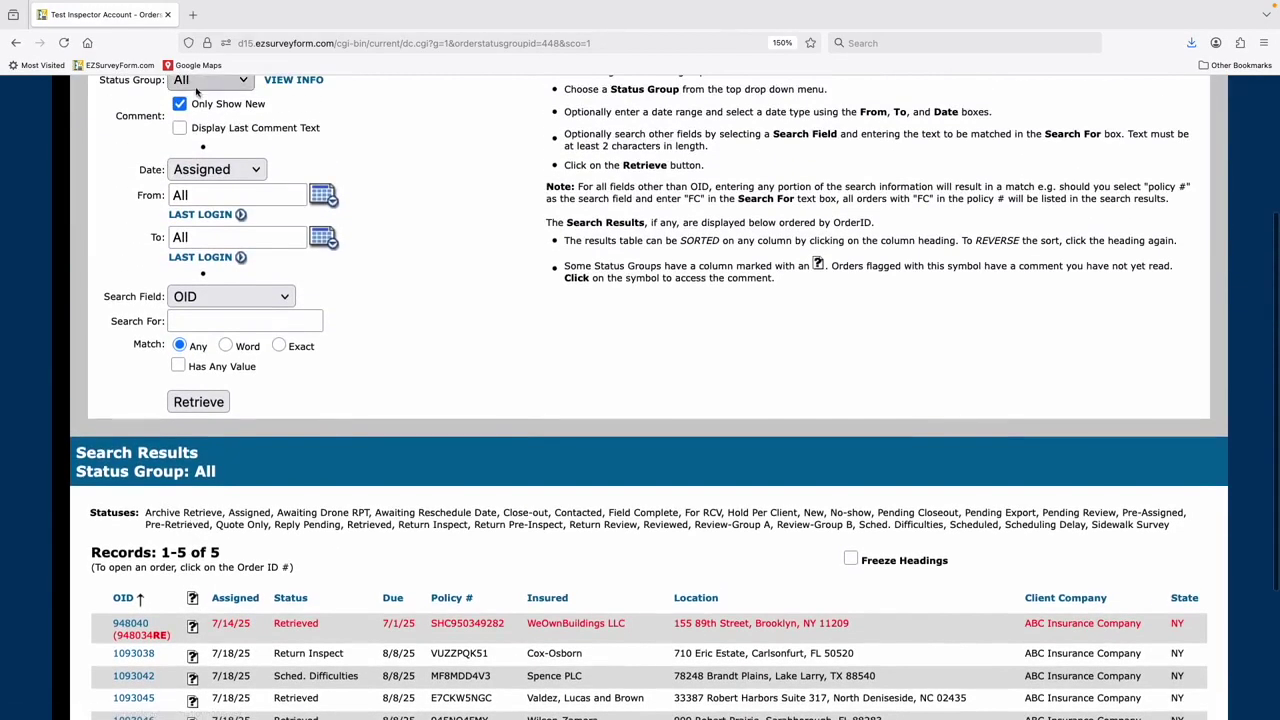
- Include each order's last comment text and retrieve the five orders again
{"action": "left_click", "coordinate": [179, 128]}
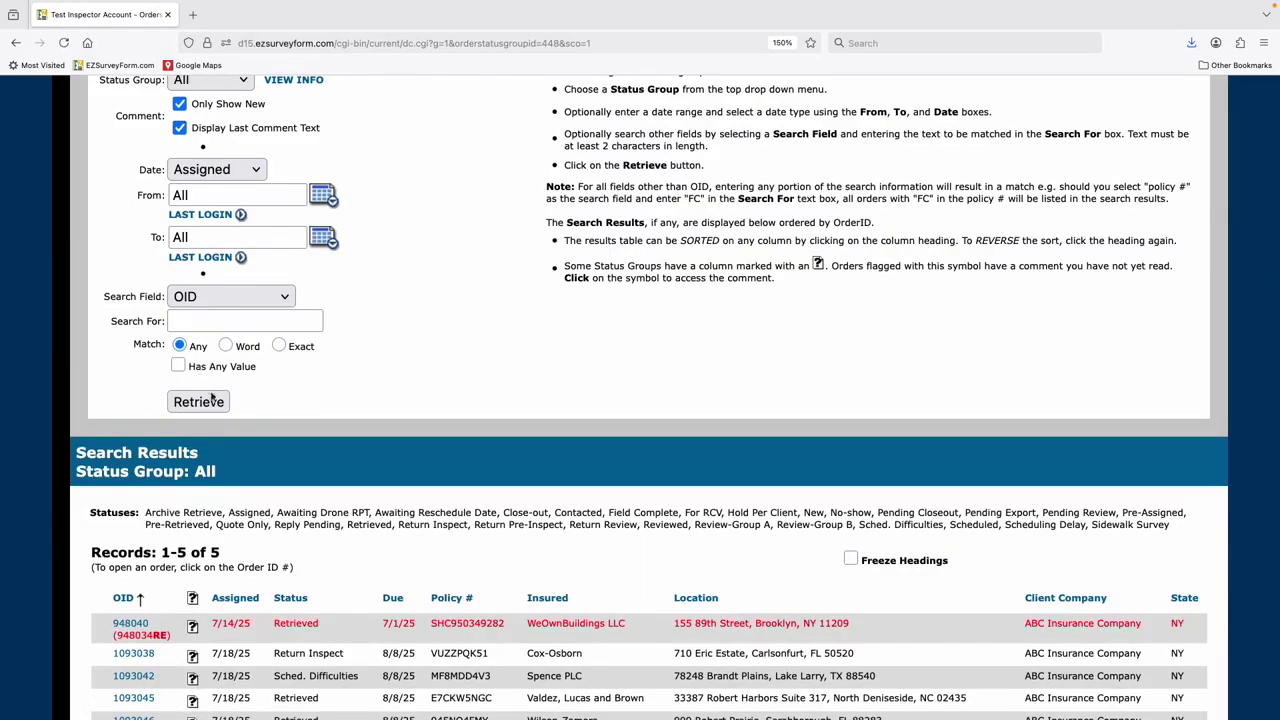
{"action": "left_click", "coordinate": [199, 402]}
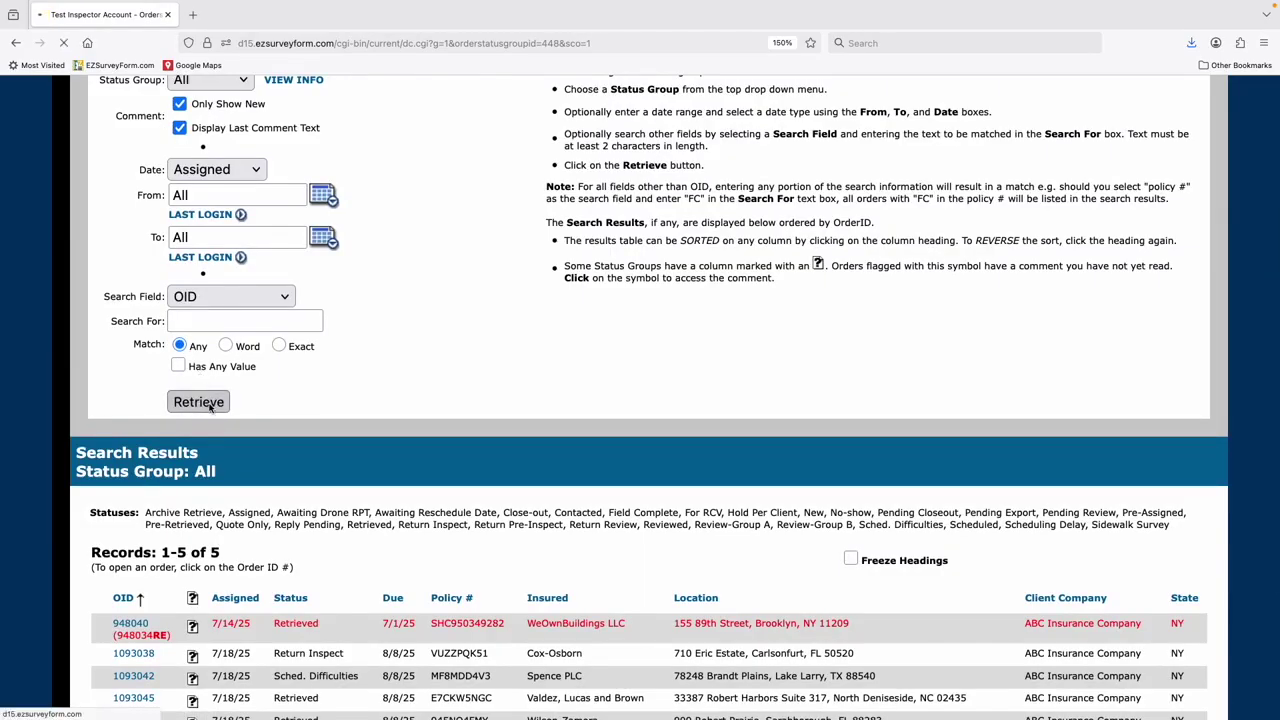
{"action": "scroll", "coordinate": [358, 382], "scroll_direction": "down", "scroll_amount": 3}
{"action": "scroll", "coordinate": [358, 382], "scroll_direction": "down", "scroll_amount": 8}
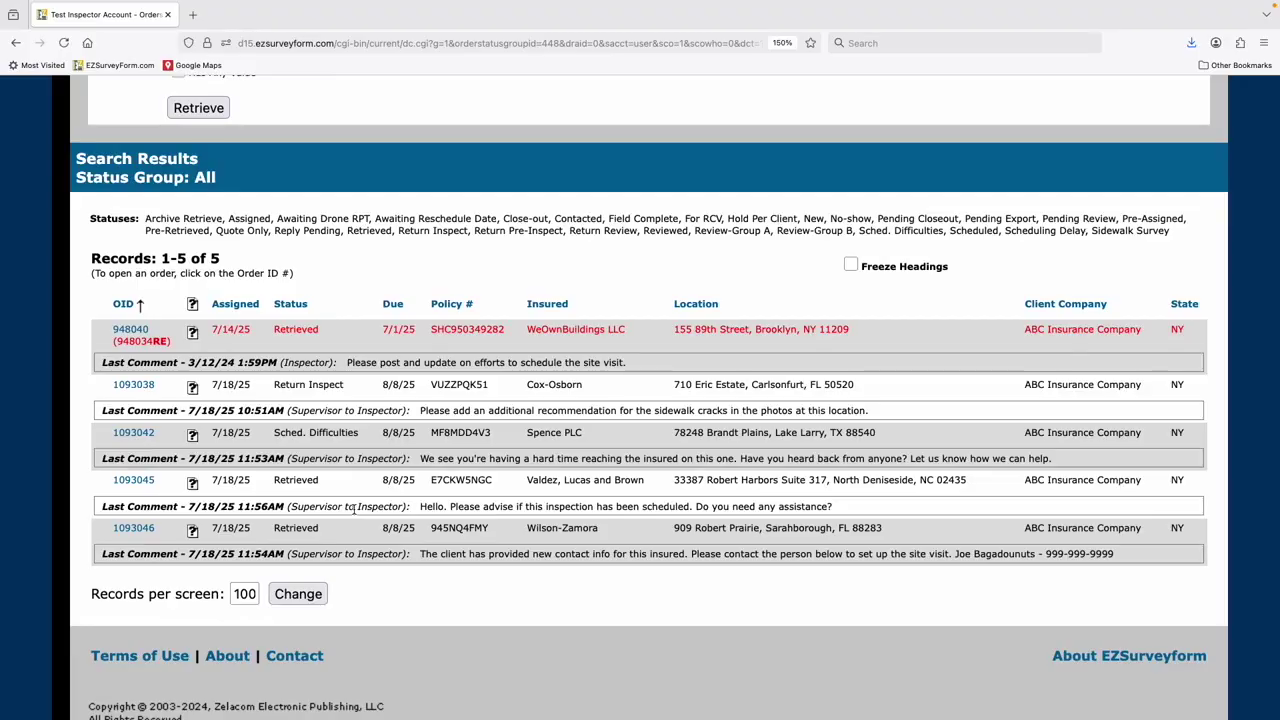
- Post the comment 'This is a response' on the first order in the list
{"action": "left_click", "coordinate": [192, 335]}
{"action": "left_click", "coordinate": [198, 297]}
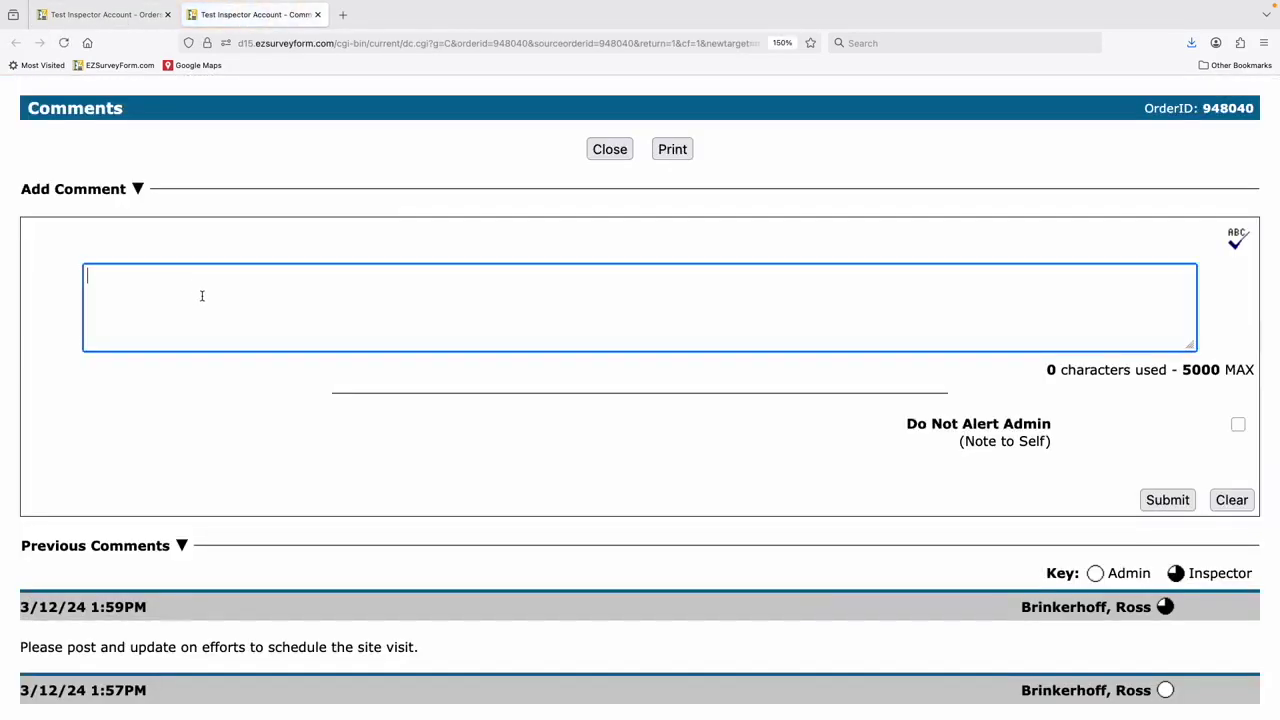
{"action": "scroll", "coordinate": [201, 296], "scroll_direction": "down", "scroll_amount": 2}
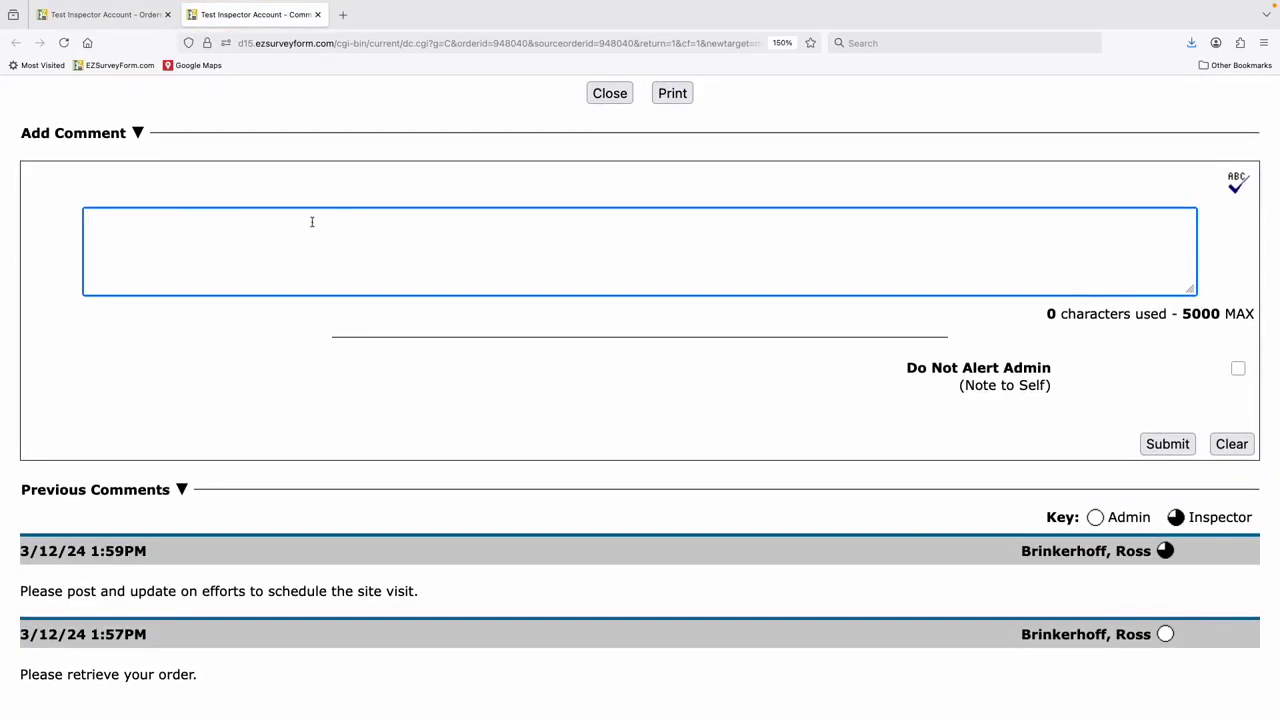
{"action": "type", "text": "This is a response"}
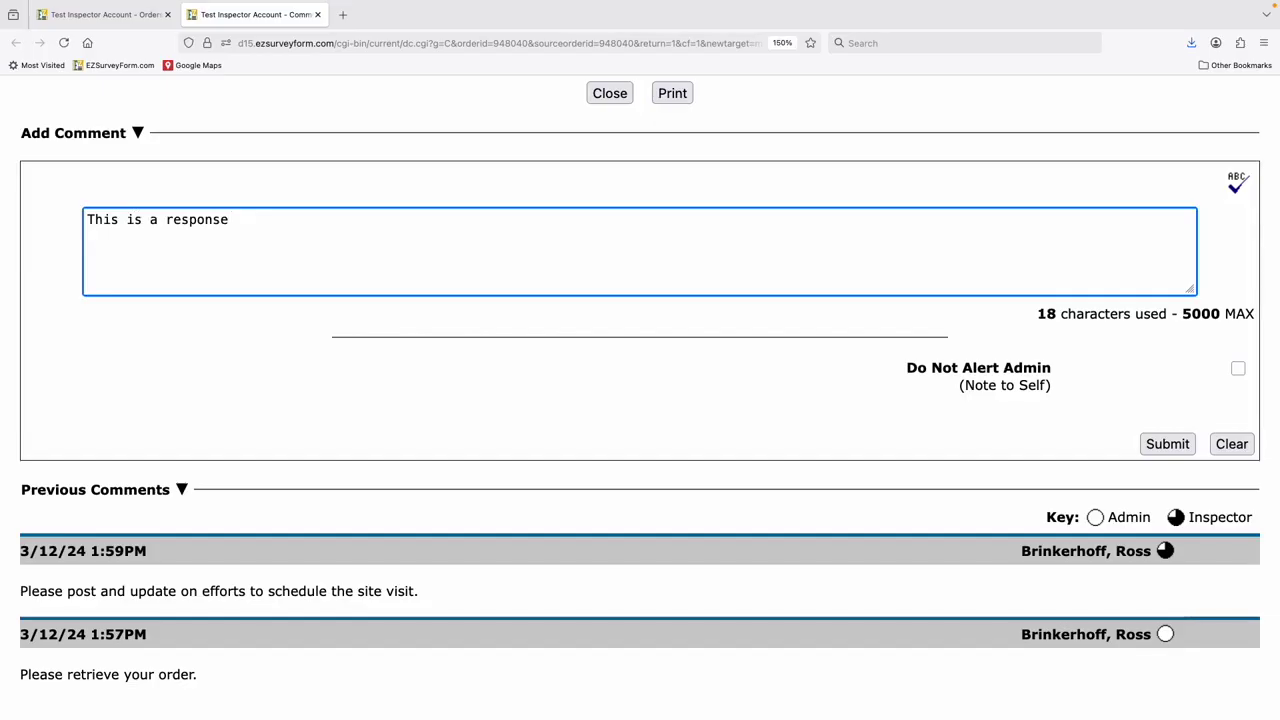
{"action": "left_click", "coordinate": [1152, 444]}
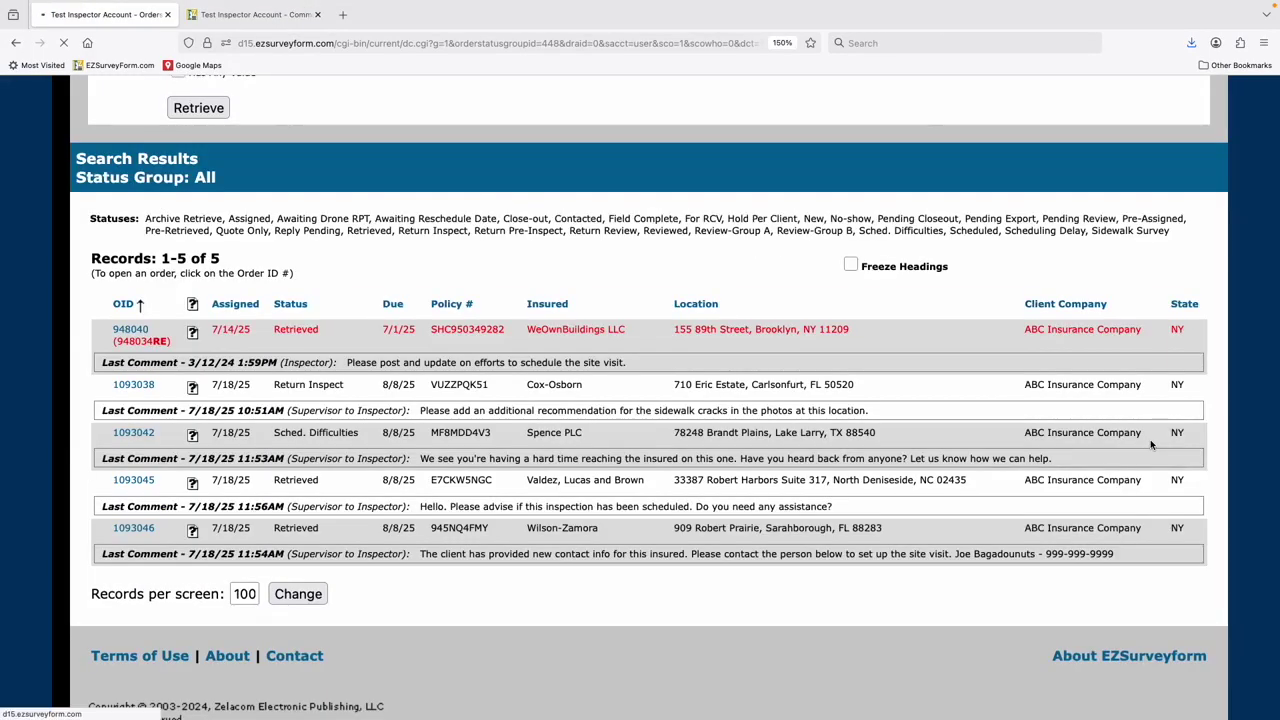
{"action": "scroll", "coordinate": [660, 440], "scroll_direction": "down", "scroll_amount": 5}
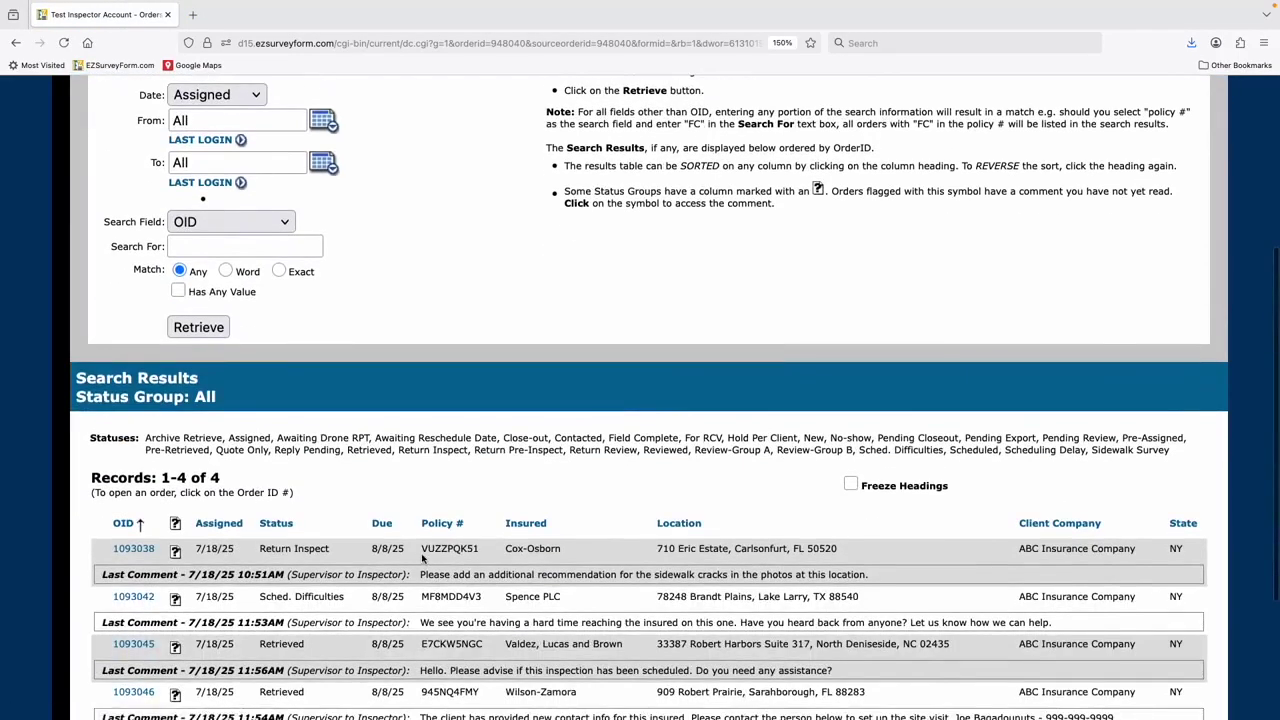
{"action": "scroll", "coordinate": [422, 560], "scroll_direction": "down", "scroll_amount": 1}
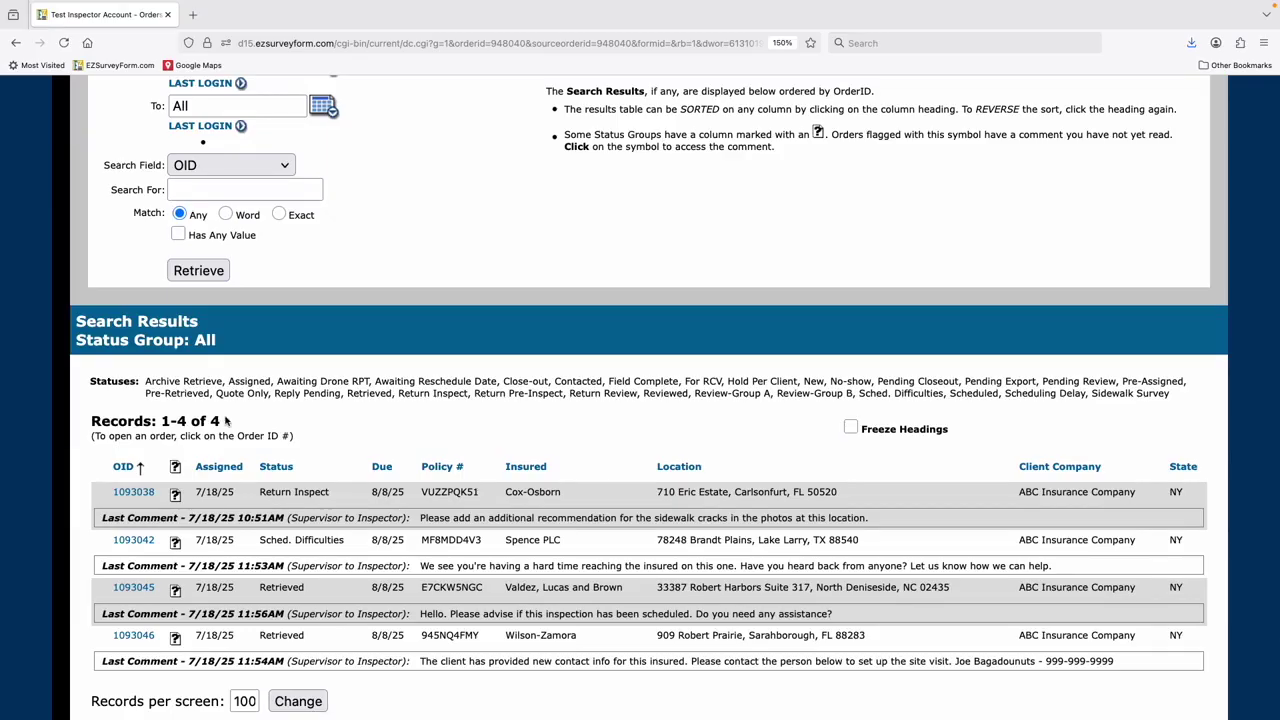
{"action": "scroll", "coordinate": [227, 421], "scroll_direction": "up", "scroll_amount": 6}
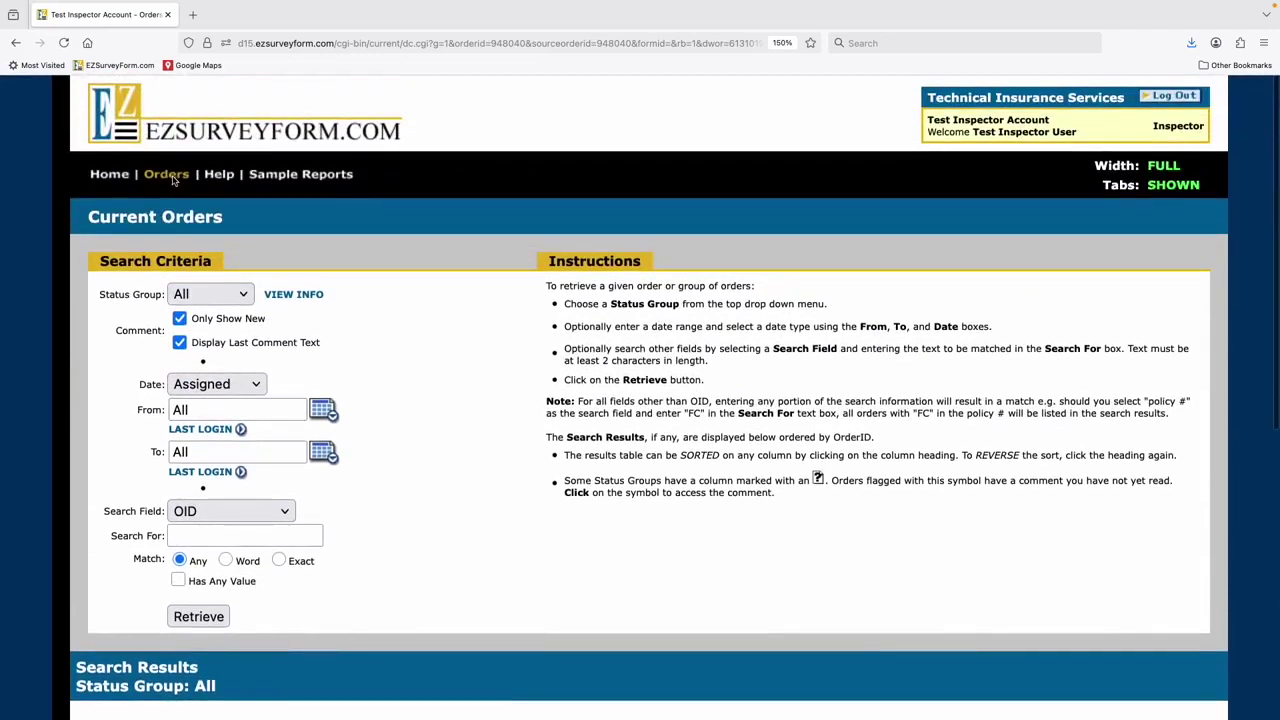
- Return to the home page and leave the page width on FULL after trying PRINT
{"action": "left_click", "coordinate": [110, 175]}
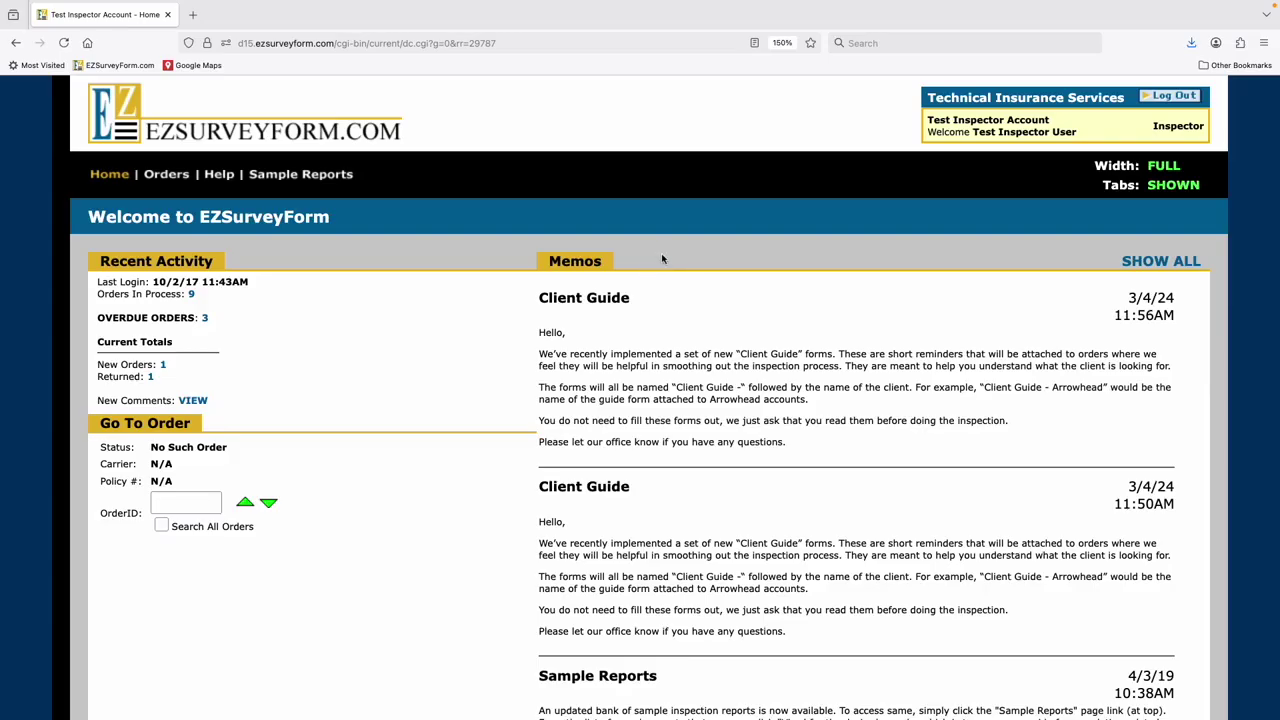
{"action": "left_click", "coordinate": [1167, 168]}
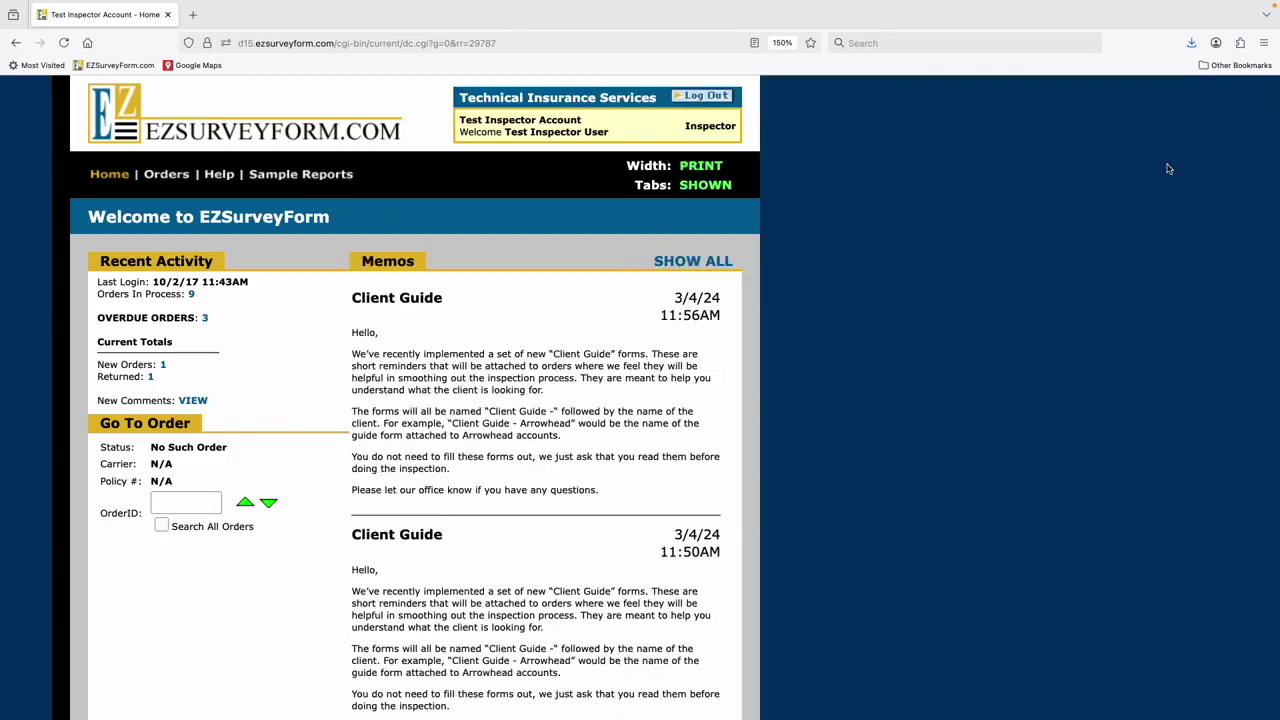
{"action": "left_click", "coordinate": [693, 168]}
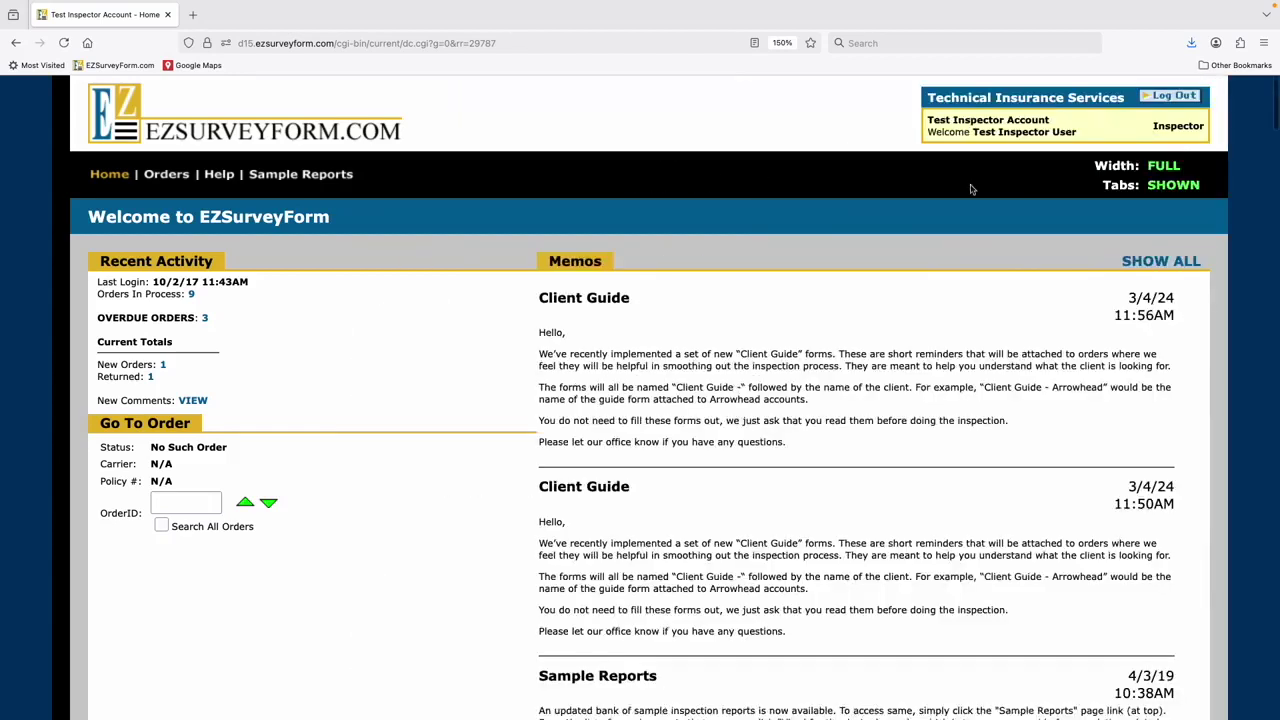
{"action": "left_click", "coordinate": [1155, 172]}
{"action": "left_click", "coordinate": [705, 170]}
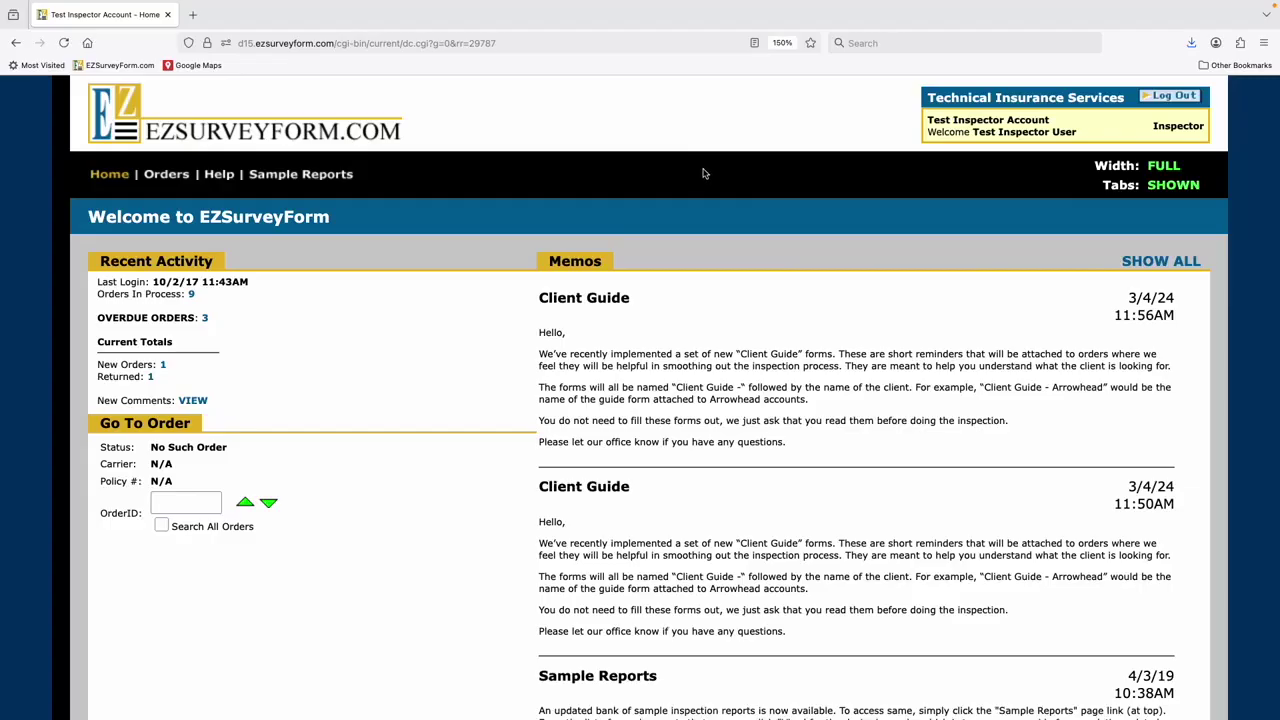
- Retrieve the orders in the Assigned status group, which returns a single order
{"action": "left_click", "coordinate": [162, 178]}
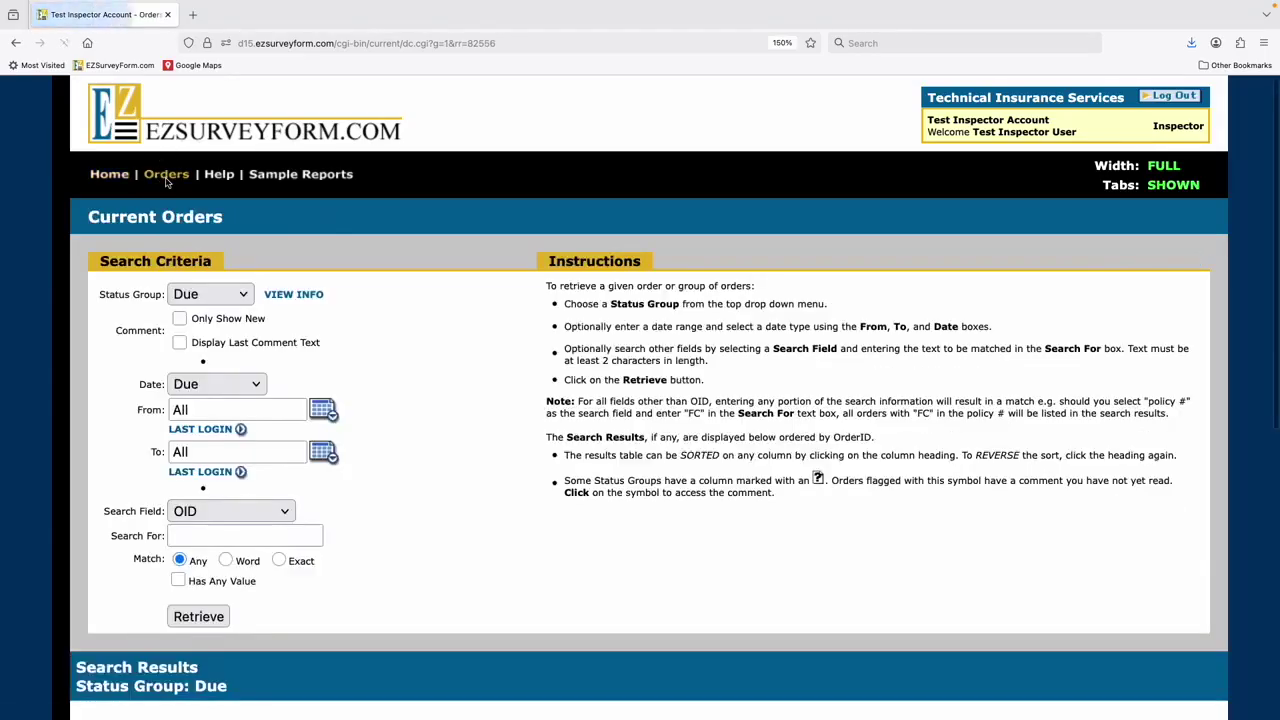
{"action": "scroll", "coordinate": [168, 180], "scroll_direction": "down", "scroll_amount": 1}
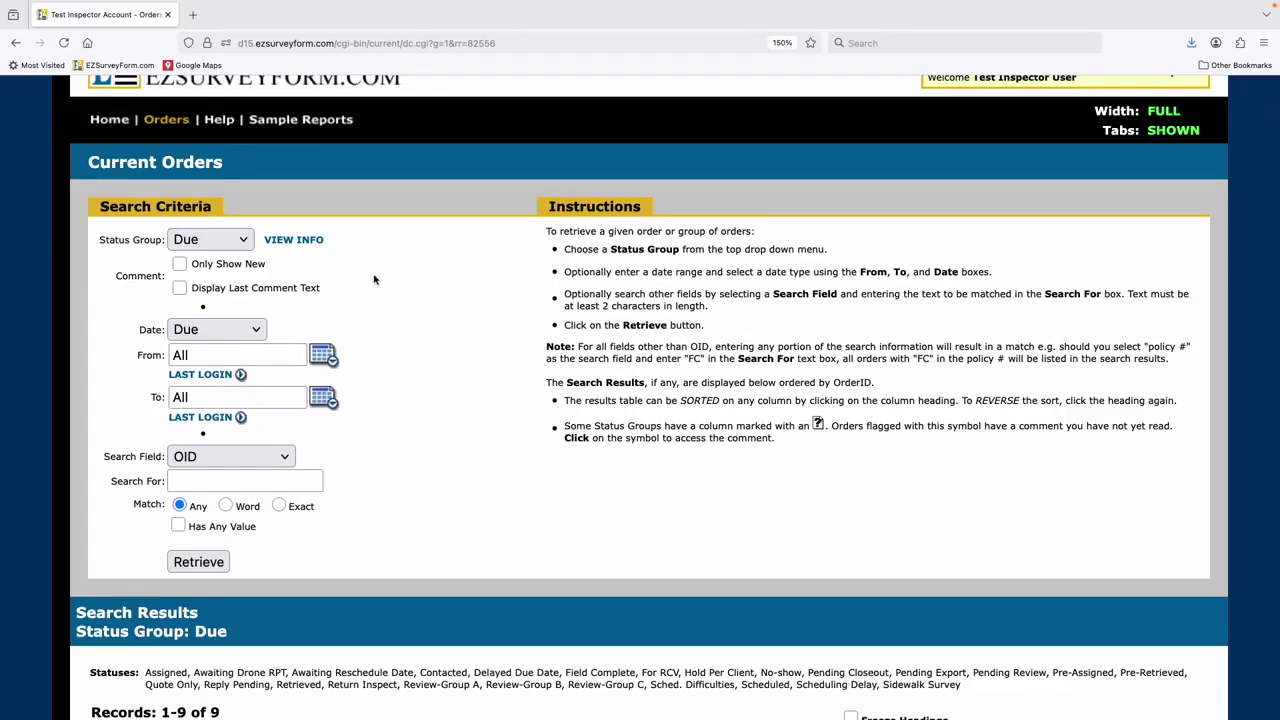
{"action": "scroll", "coordinate": [376, 279], "scroll_direction": "down", "scroll_amount": 4}
{"action": "scroll", "coordinate": [417, 294], "scroll_direction": "up", "scroll_amount": 3}
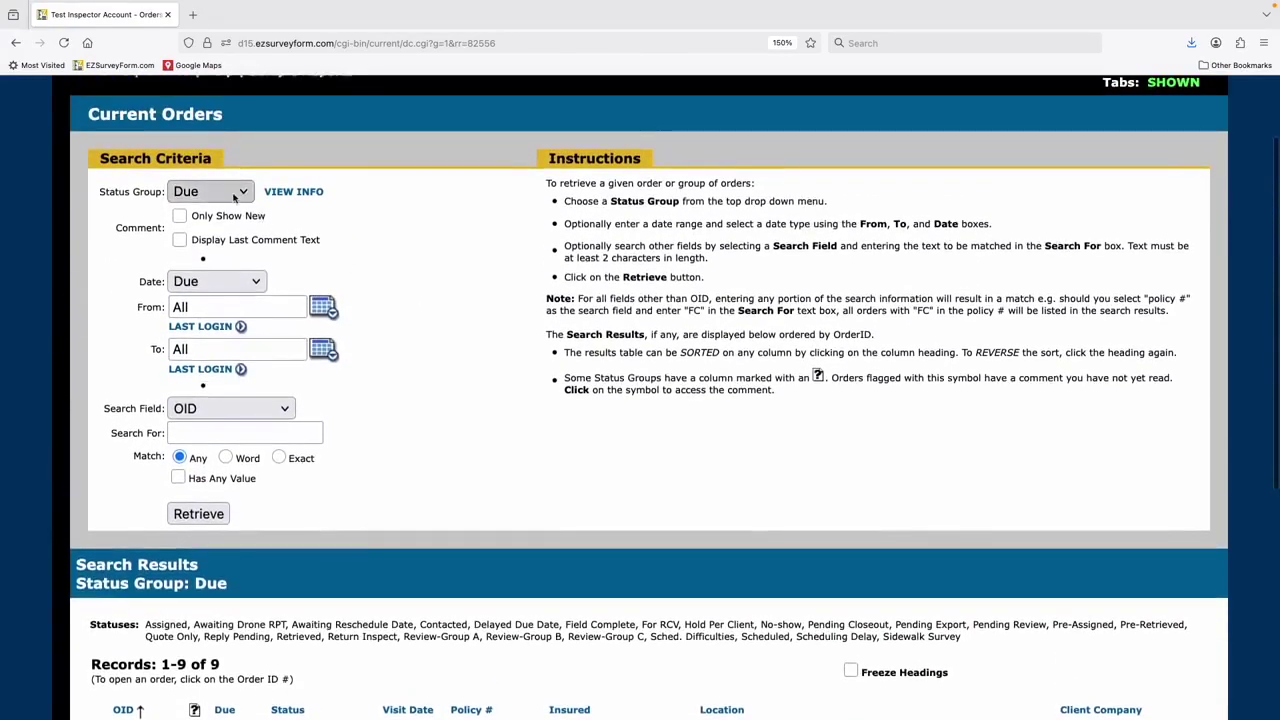
{"action": "left_click", "coordinate": [232, 194]}
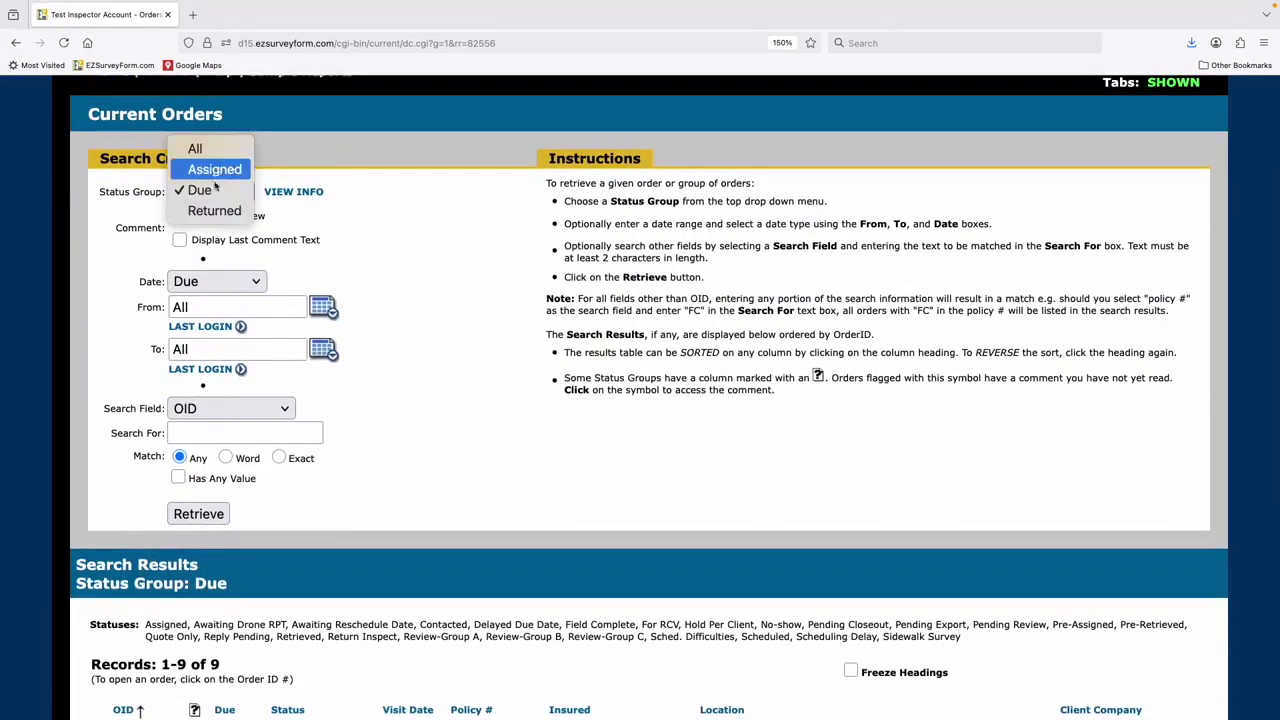
{"action": "left_click", "coordinate": [212, 192]}
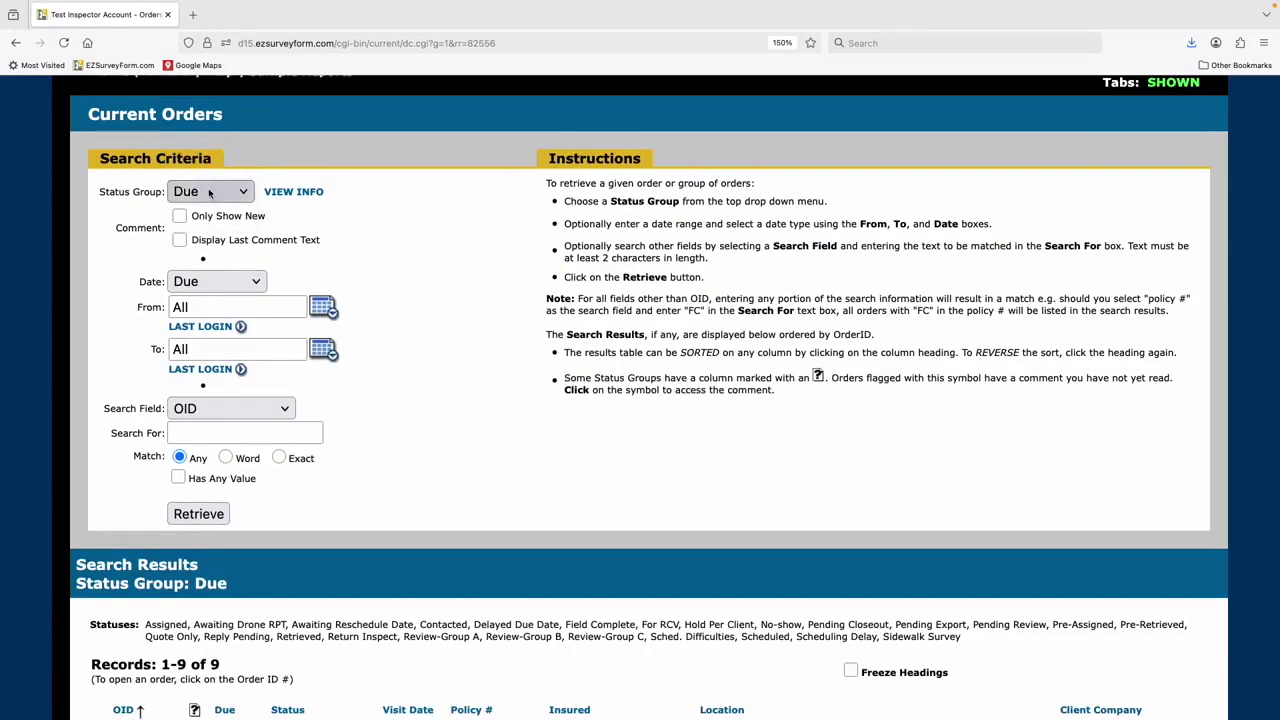
{"action": "left_click", "coordinate": [208, 193]}
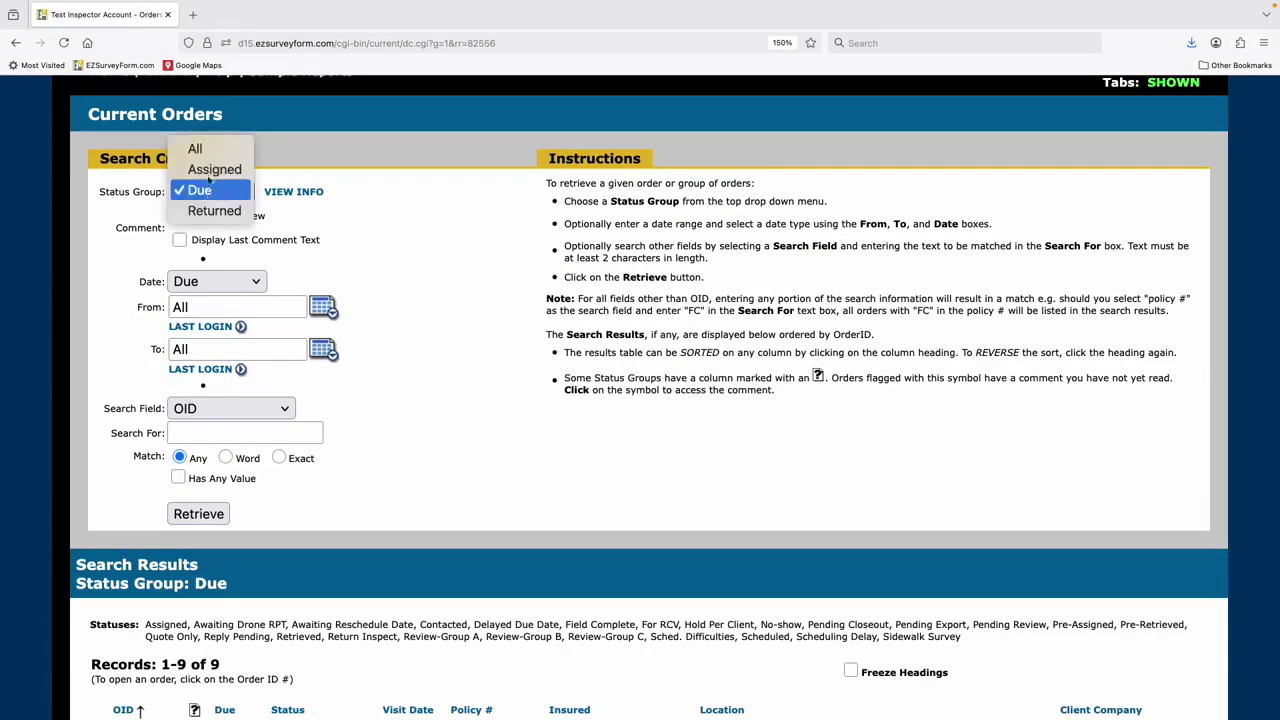
{"action": "left_click", "coordinate": [210, 170]}
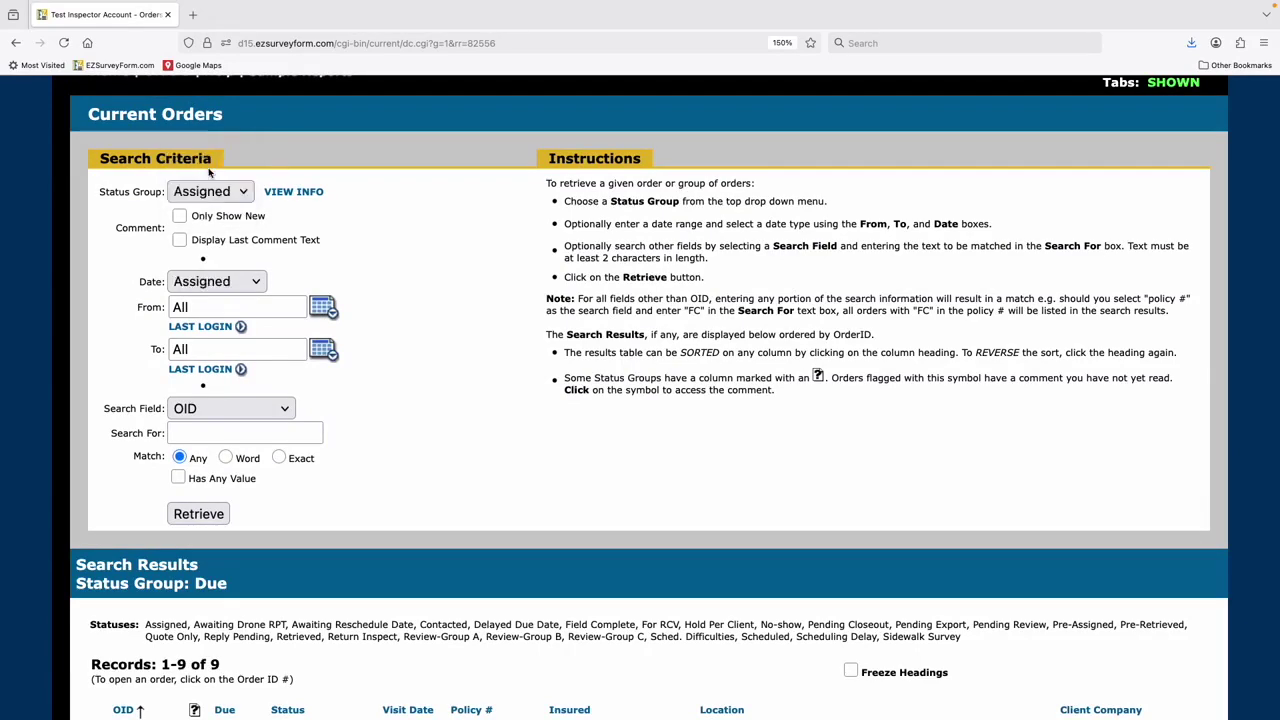
{"action": "left_click", "coordinate": [199, 515]}
- Set the Status Group filter back to Due
{"action": "scroll", "coordinate": [272, 545], "scroll_direction": "down", "scroll_amount": 3}
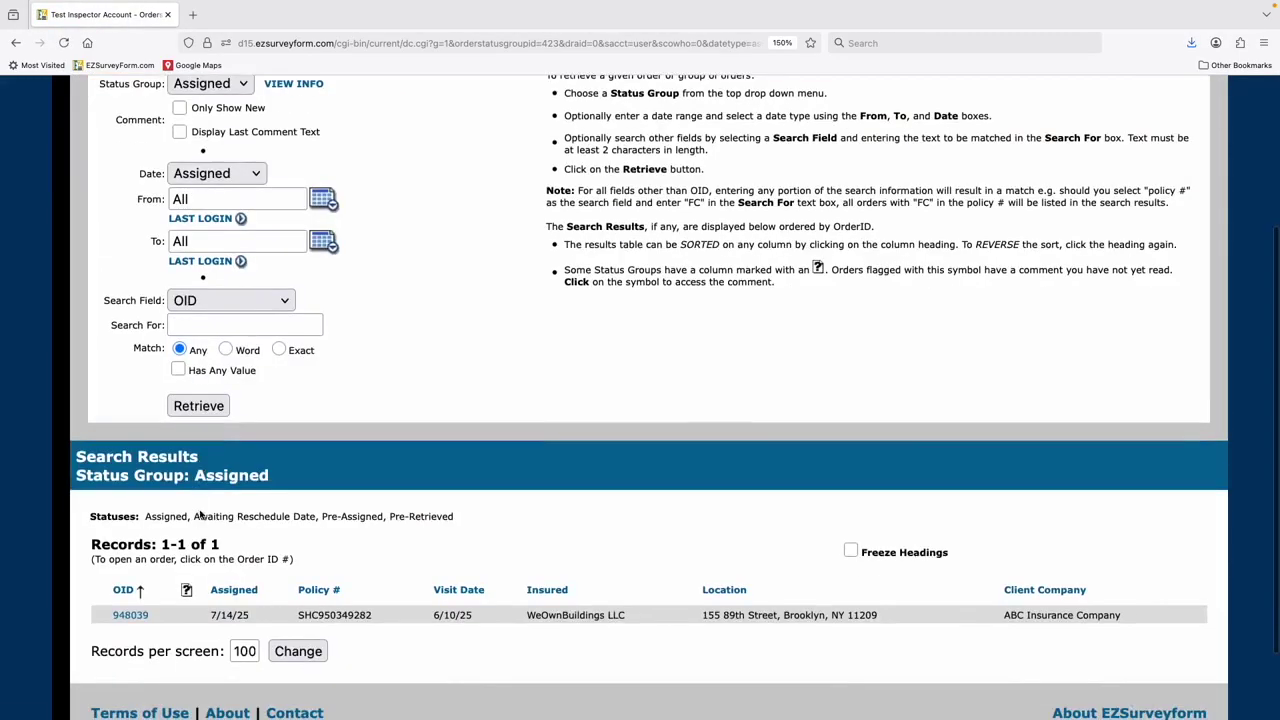
{"action": "scroll", "coordinate": [272, 545], "scroll_direction": "up", "scroll_amount": 3}
{"action": "left_click", "coordinate": [208, 294]}
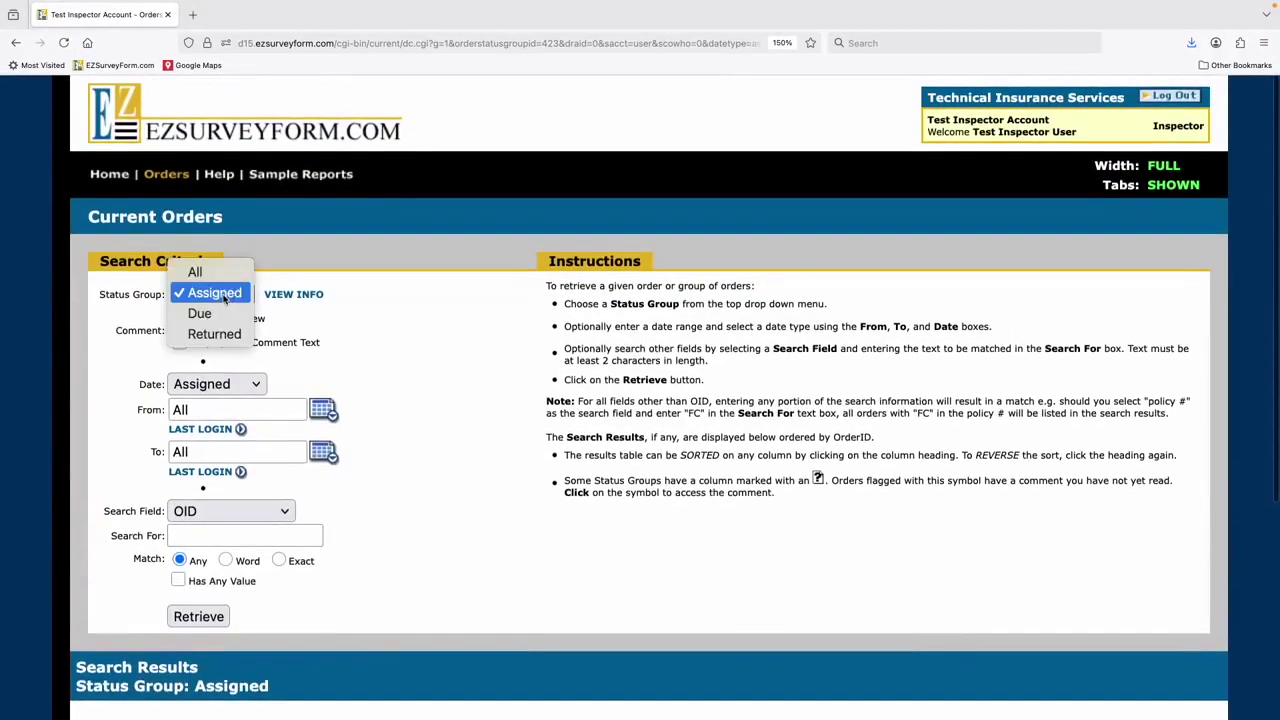
{"action": "left_click", "coordinate": [208, 314]}
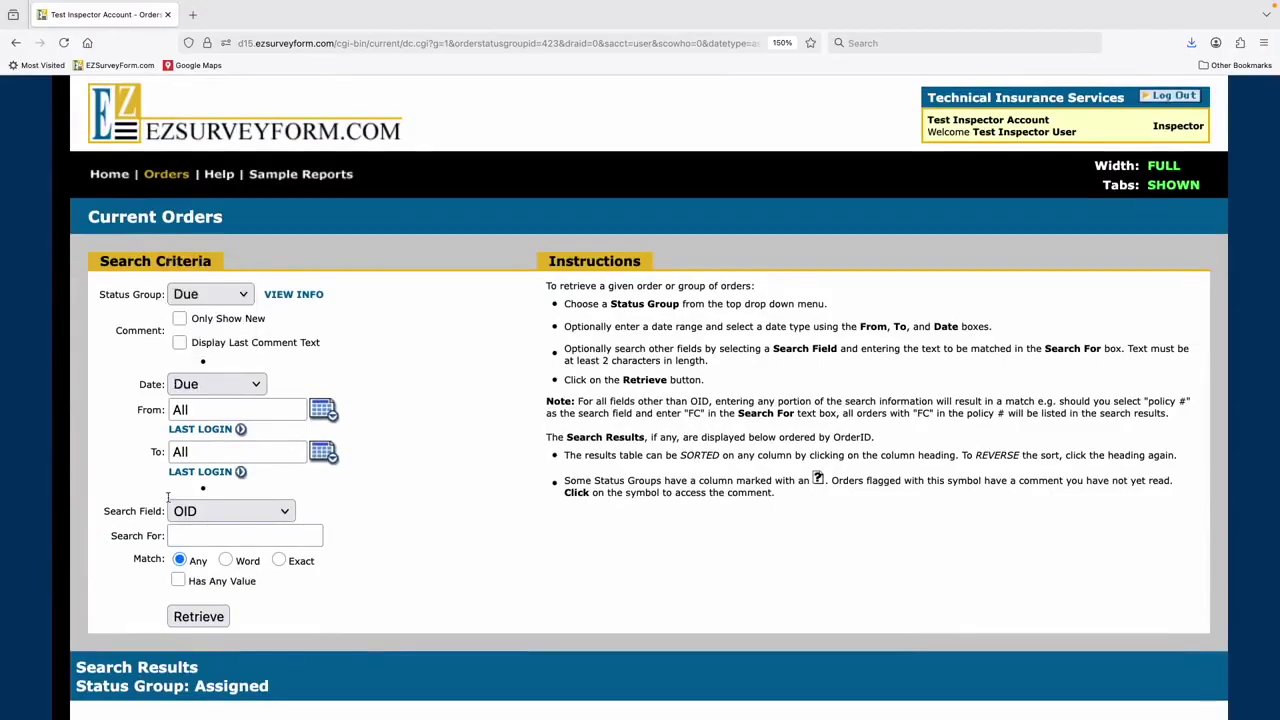
- Retrieve the Due orders, leaving the Date type on Due and no From date
{"action": "left_click", "coordinate": [196, 617]}
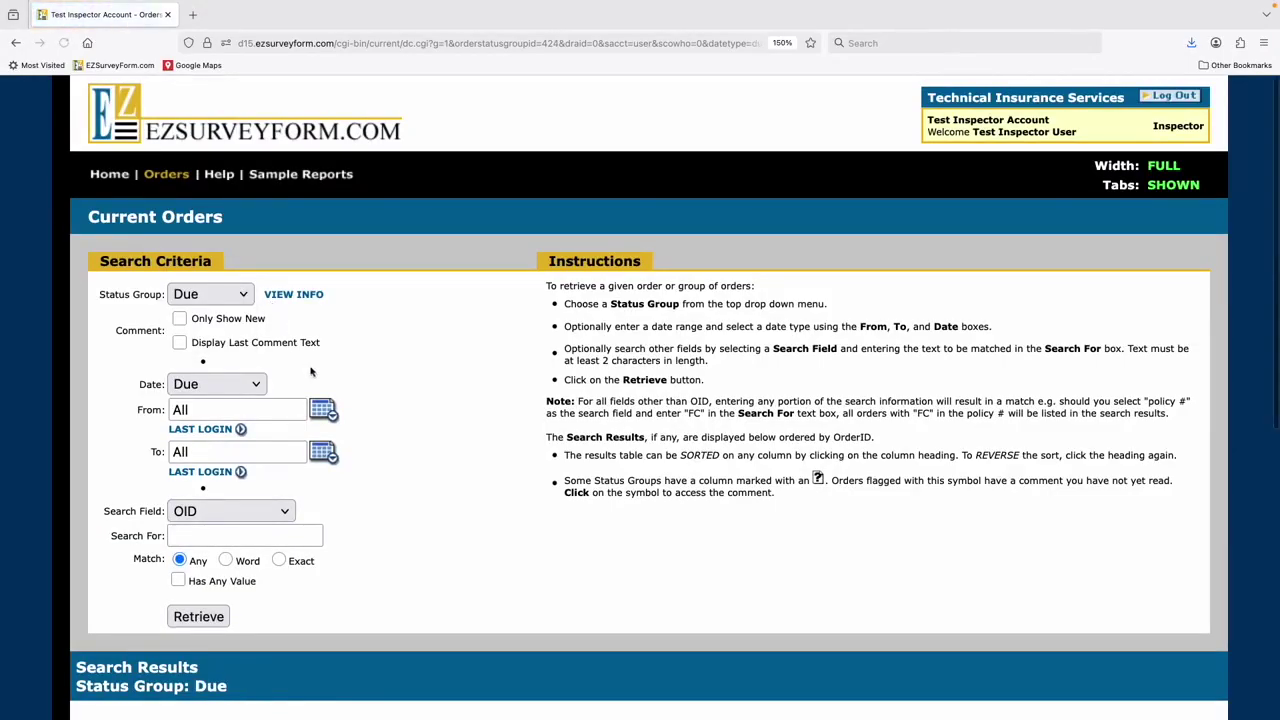
{"action": "left_click", "coordinate": [252, 386]}
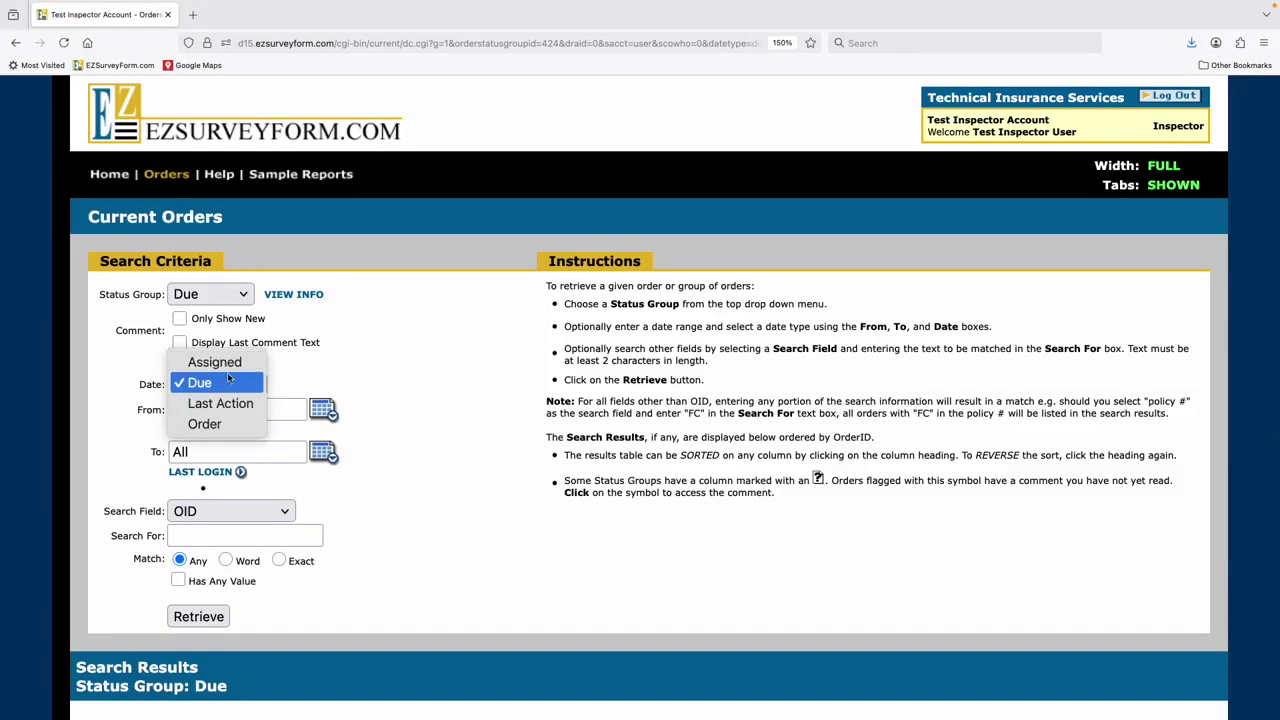
{"action": "left_click", "coordinate": [222, 386]}
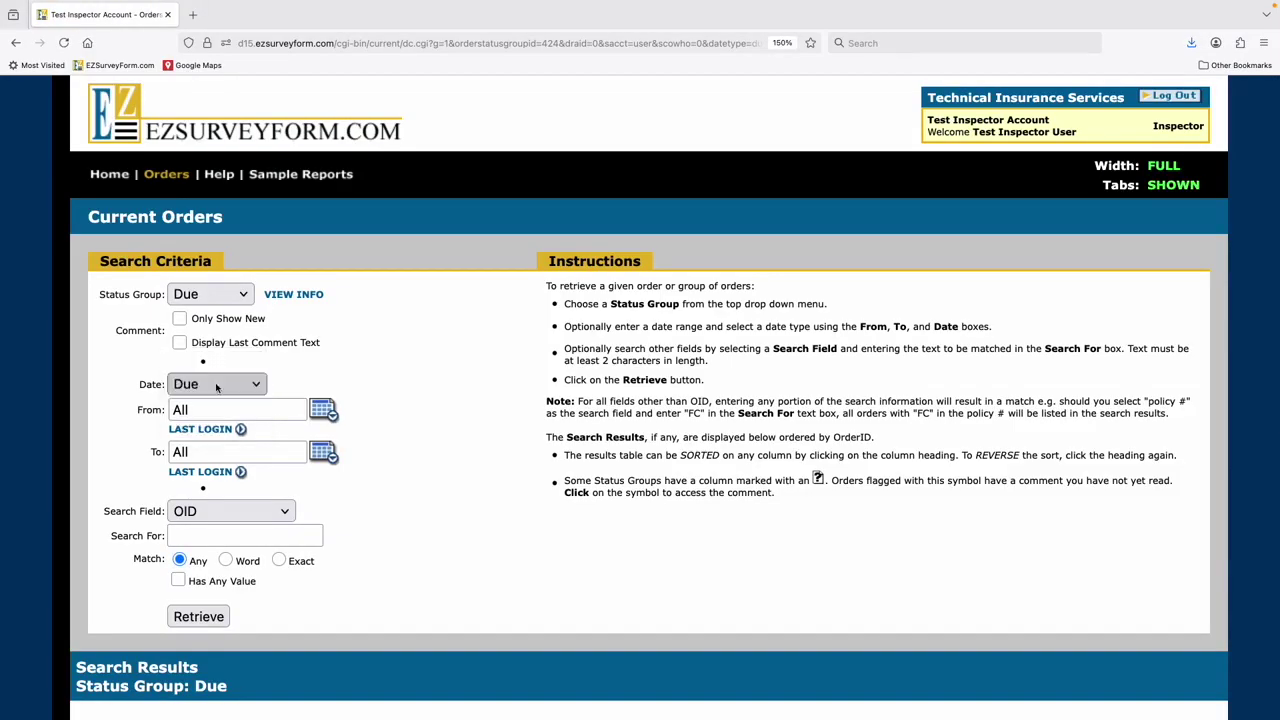
{"action": "left_click", "coordinate": [318, 412]}
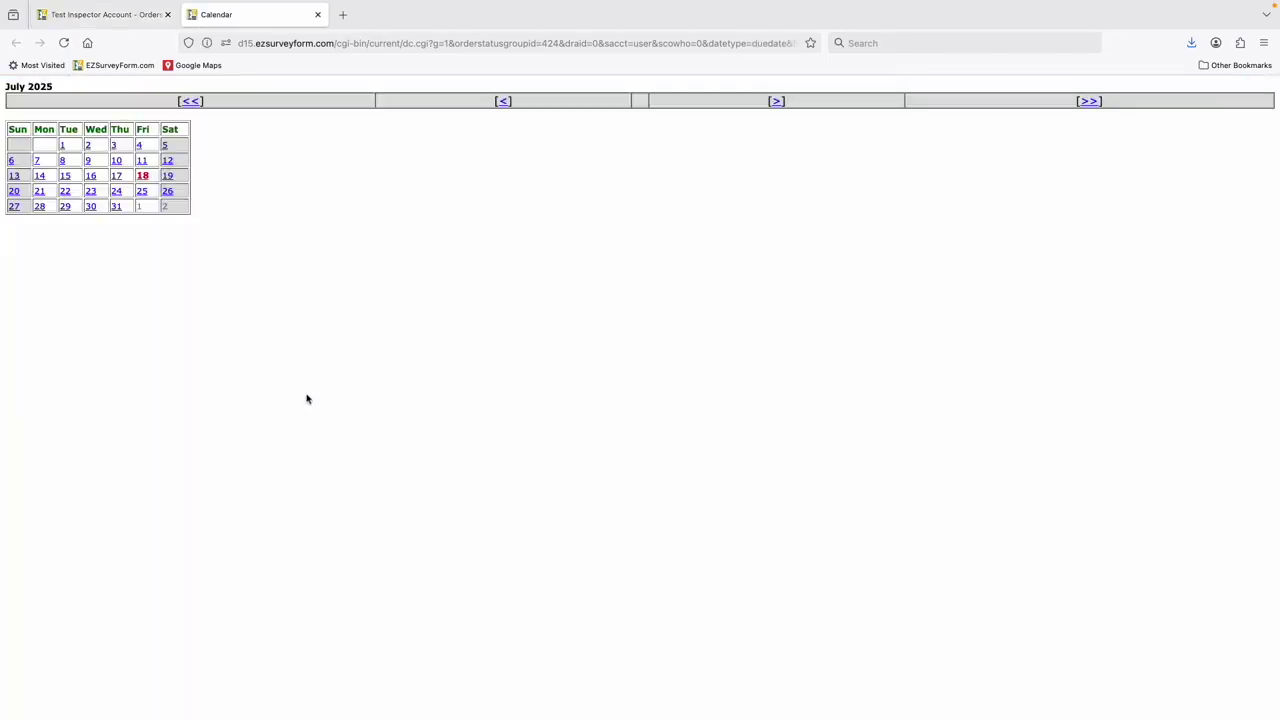
{"action": "left_click", "coordinate": [318, 15]}
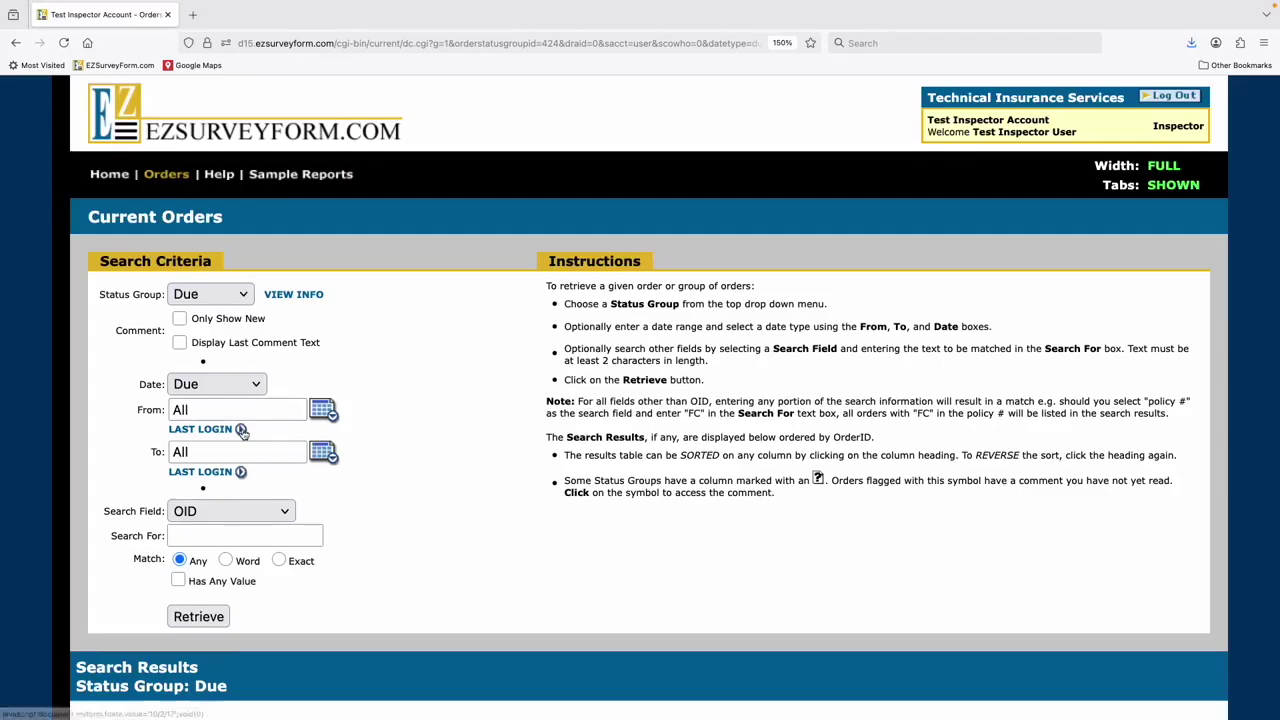
{"action": "scroll", "coordinate": [254, 471], "scroll_direction": "down", "scroll_amount": 1}
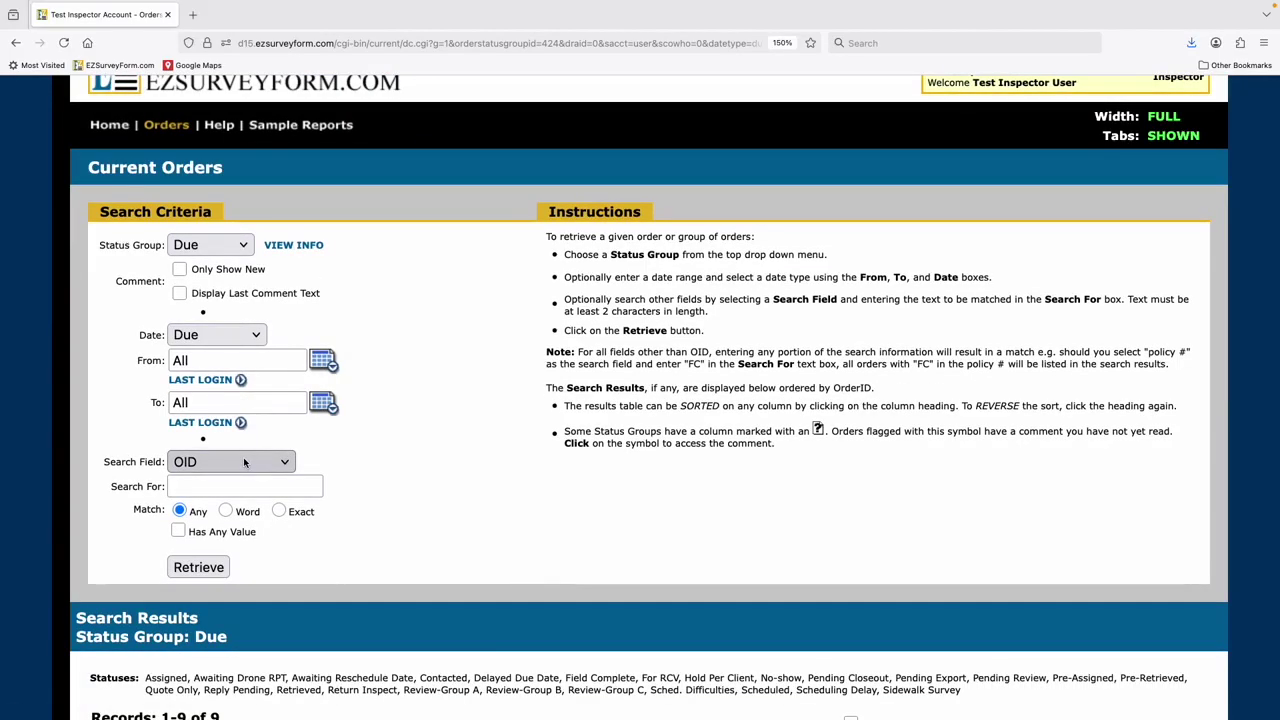
- Leave the Search Field on OID with no search term entered
{"action": "left_click", "coordinate": [244, 462]}
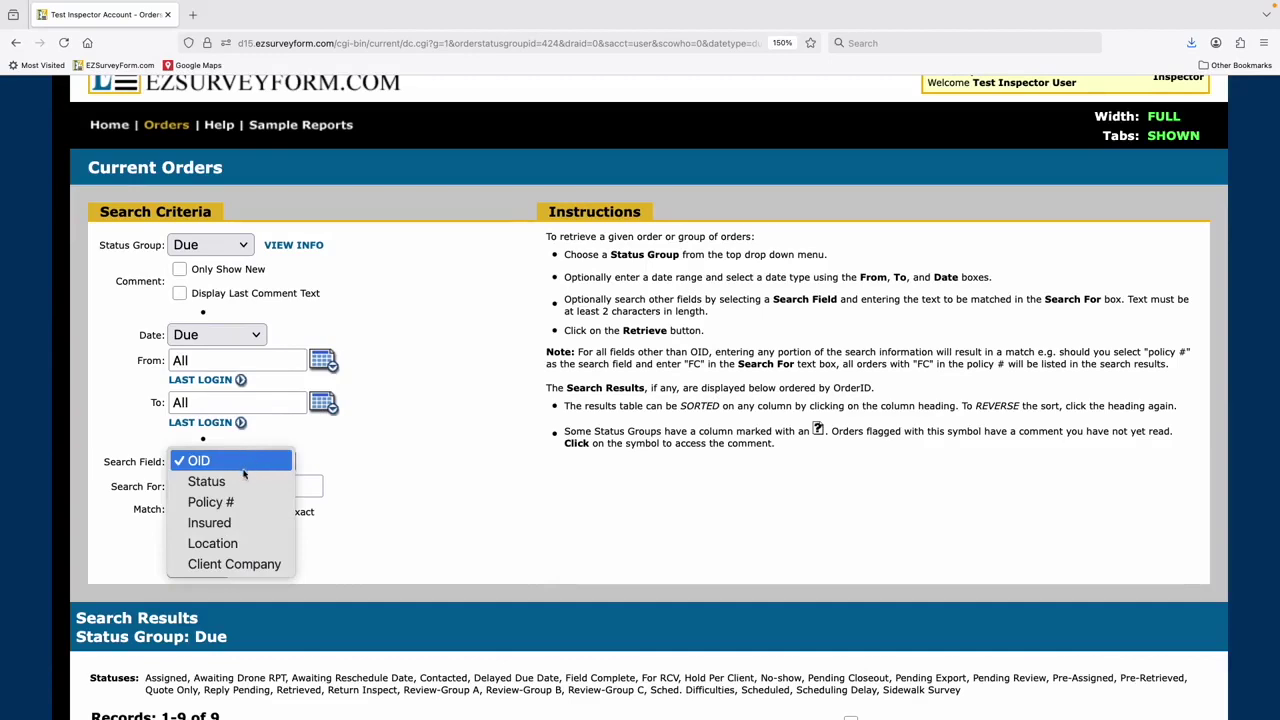
{"action": "left_click", "coordinate": [253, 460]}
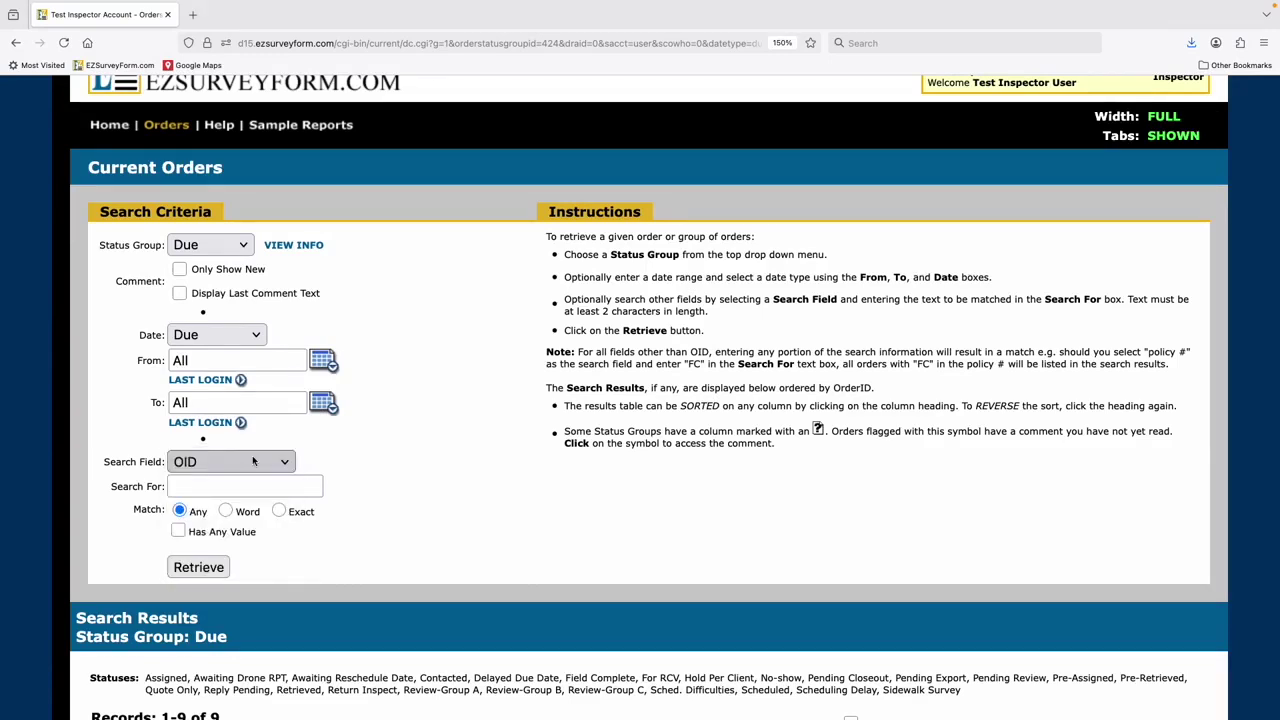
{"action": "scroll", "coordinate": [240, 460], "scroll_direction": "down", "scroll_amount": 1}
{"action": "left_click", "coordinate": [207, 463]}
{"action": "left_click", "coordinate": [358, 525]}
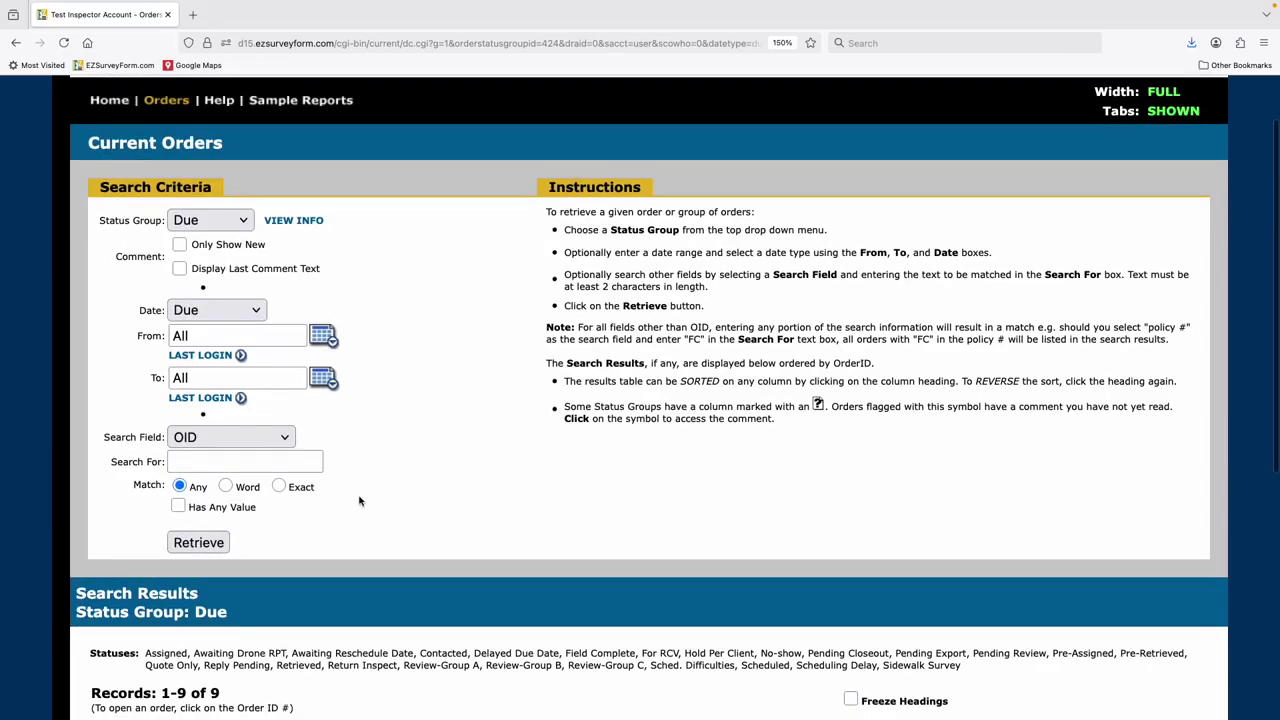
{"action": "scroll", "coordinate": [370, 497], "scroll_direction": "down", "scroll_amount": 3}
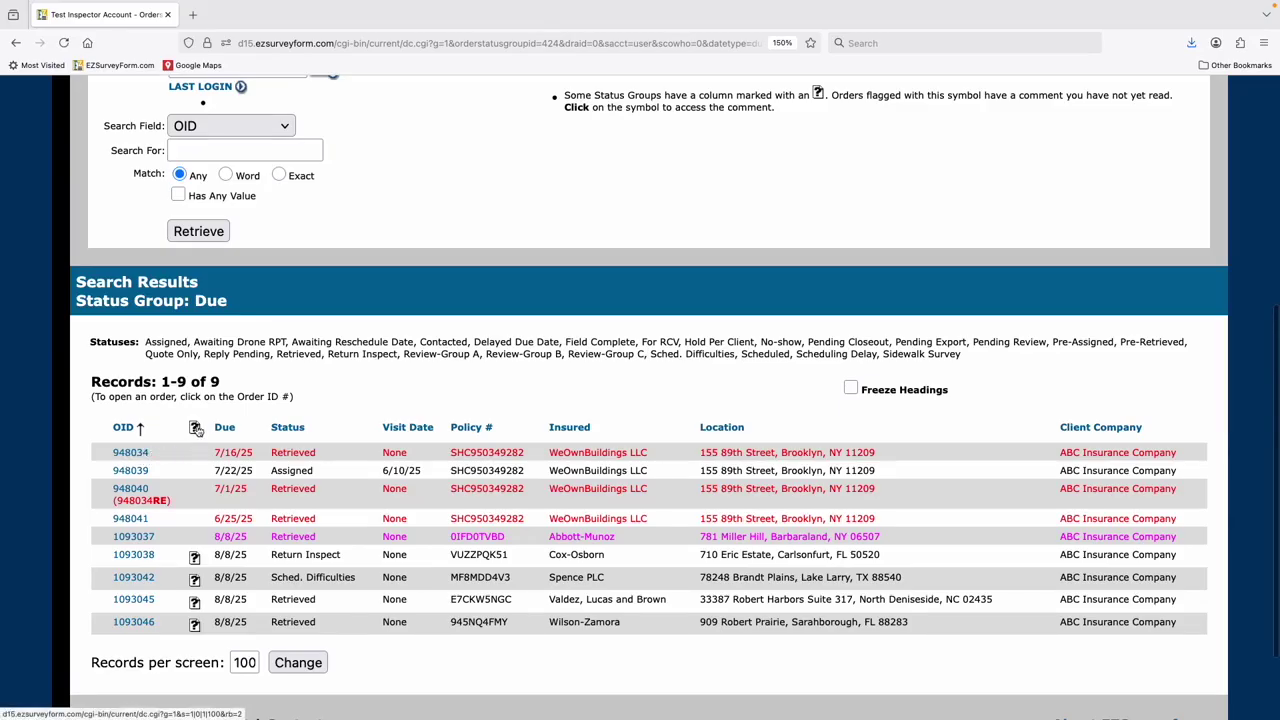
{"action": "left_click", "coordinate": [195, 559]}
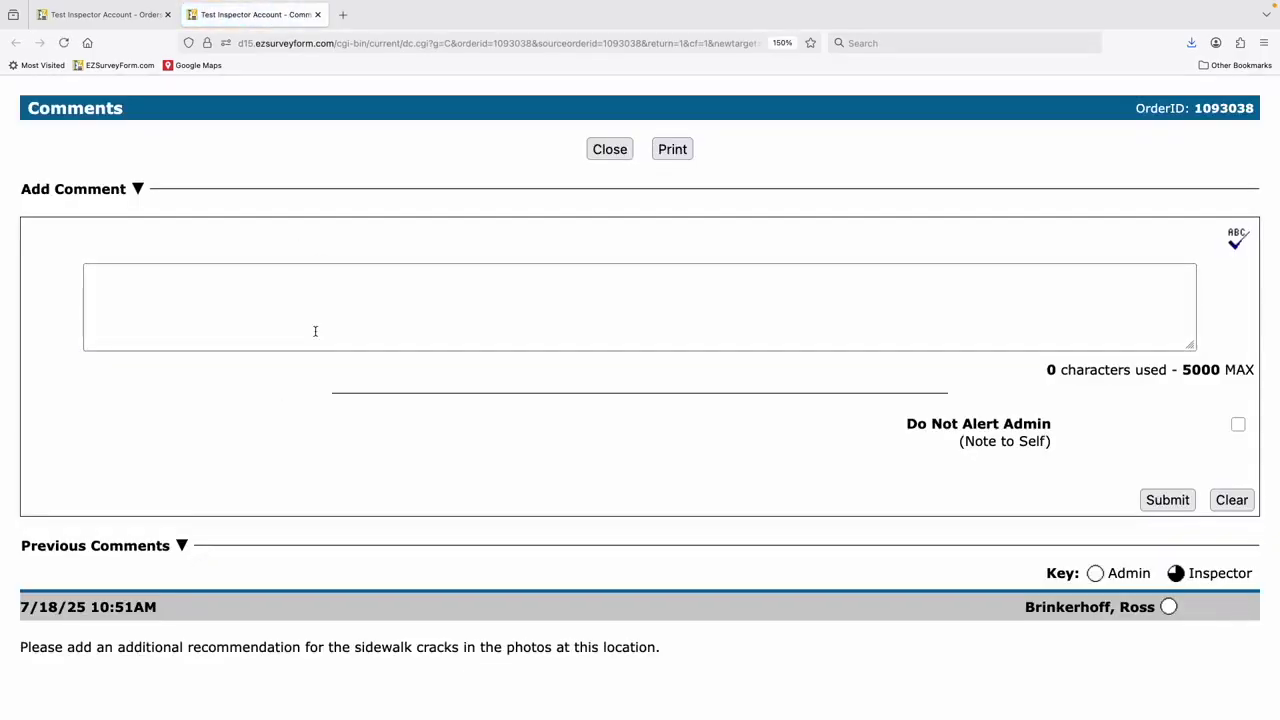
{"action": "left_click", "coordinate": [317, 14]}
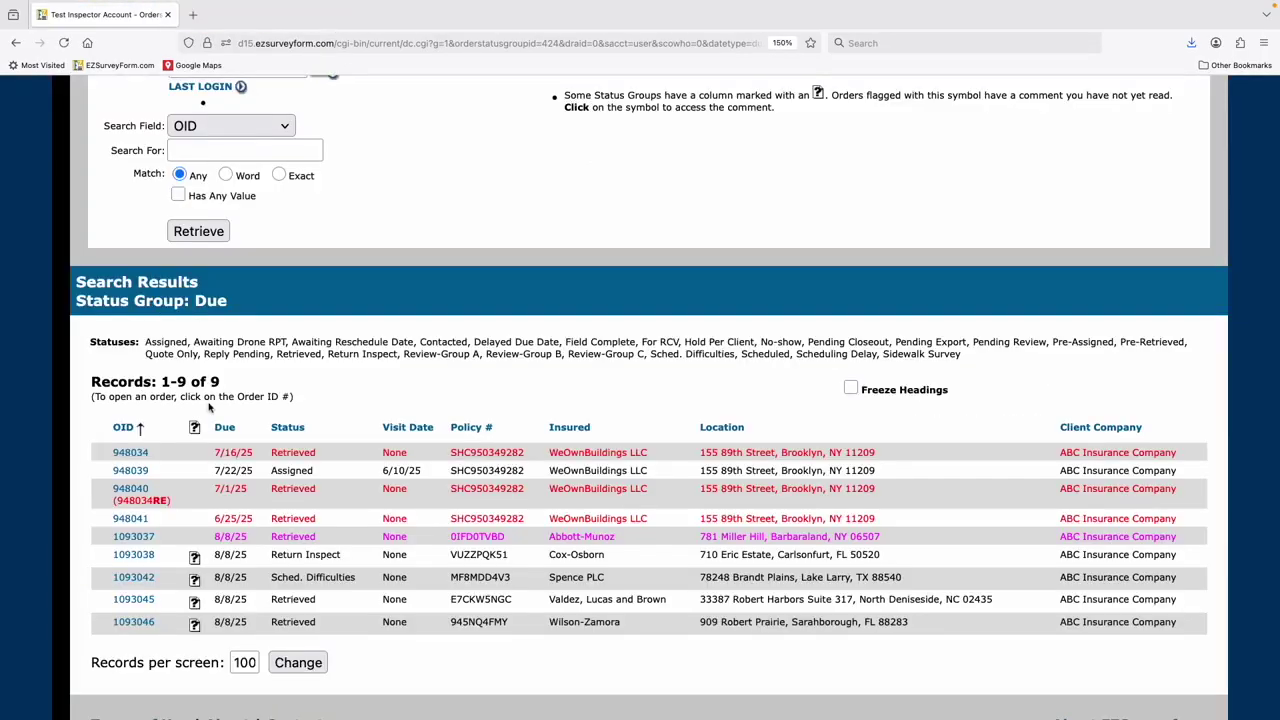
{"action": "scroll", "coordinate": [210, 408], "scroll_direction": "up", "scroll_amount": 3}
{"action": "left_click", "coordinate": [181, 141]}
{"action": "left_click", "coordinate": [199, 414]}
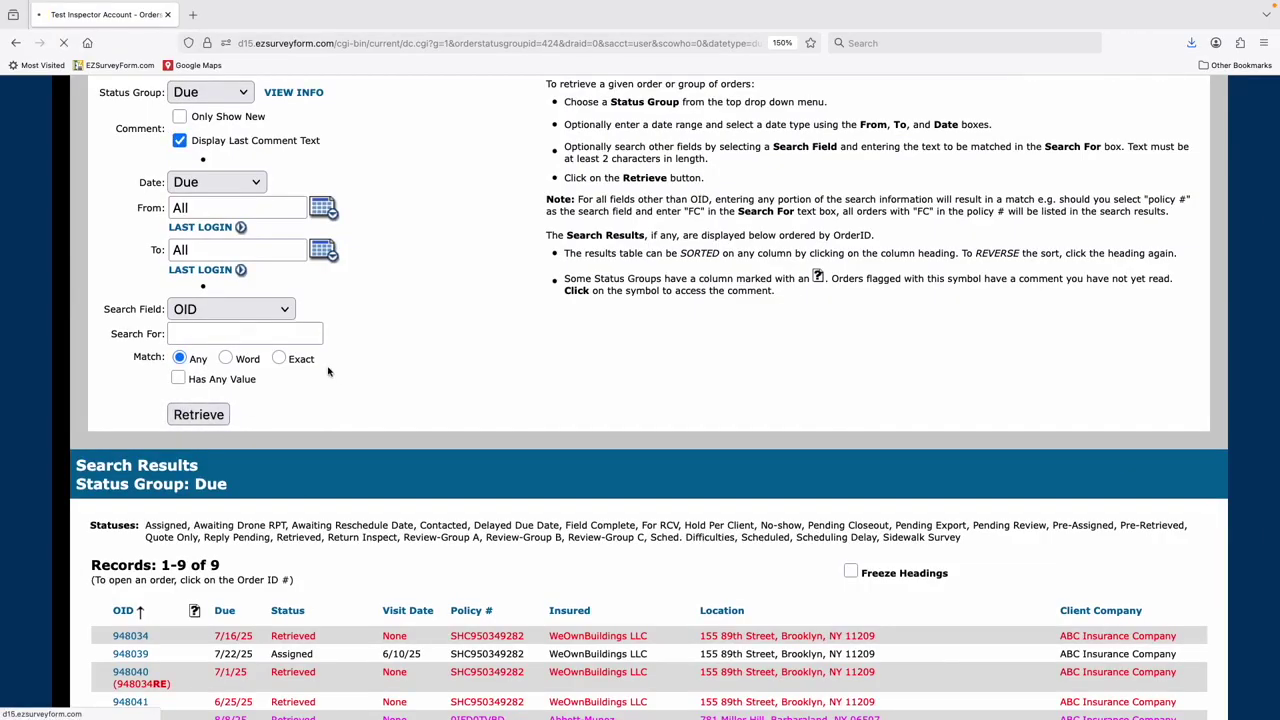
{"action": "scroll", "coordinate": [320, 345], "scroll_direction": "down", "scroll_amount": 5}
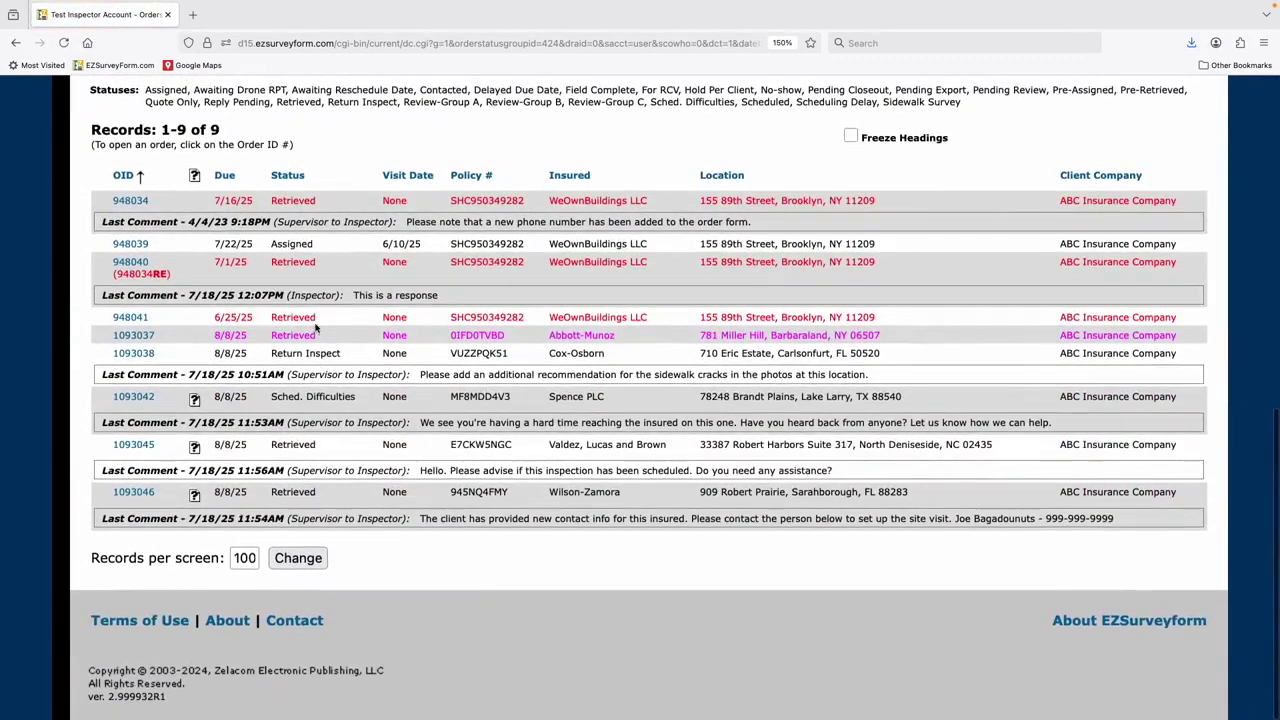
{"action": "scroll", "coordinate": [287, 442], "scroll_direction": "up", "scroll_amount": 10}
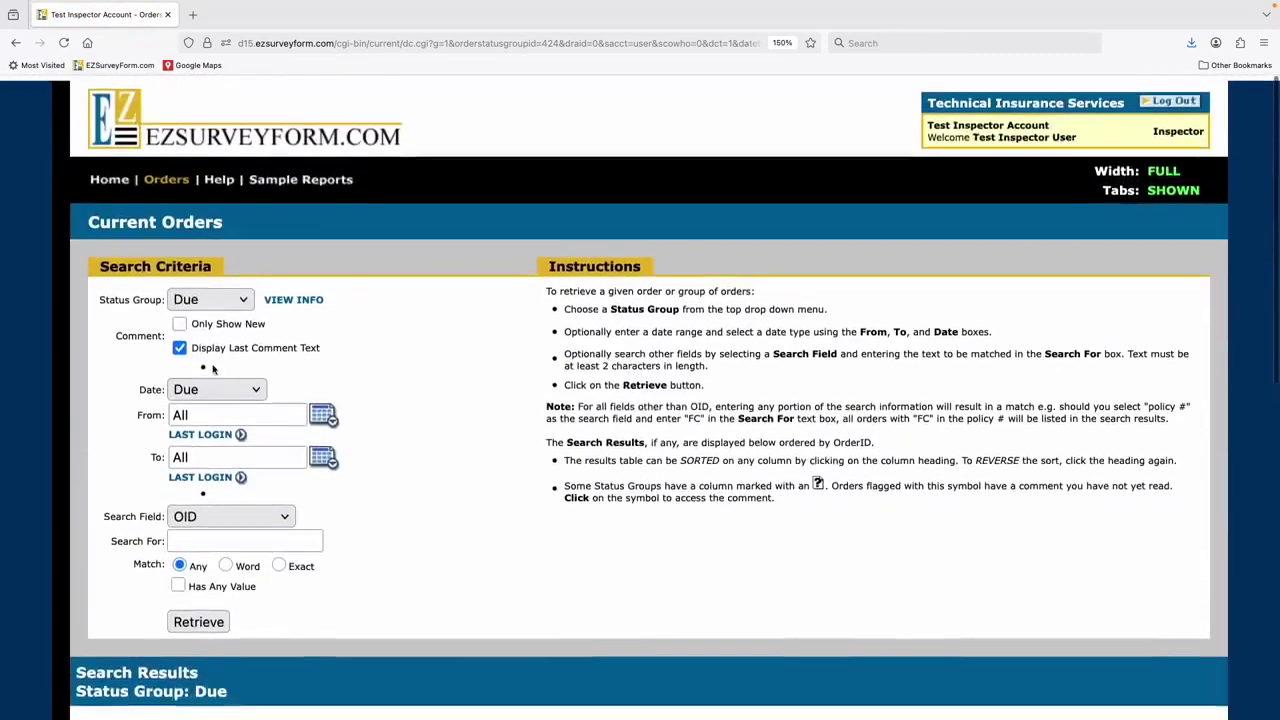
{"action": "left_click", "coordinate": [179, 347]}
{"action": "scroll", "coordinate": [190, 400], "scroll_direction": "down", "scroll_amount": 3}
{"action": "left_click", "coordinate": [196, 472]}
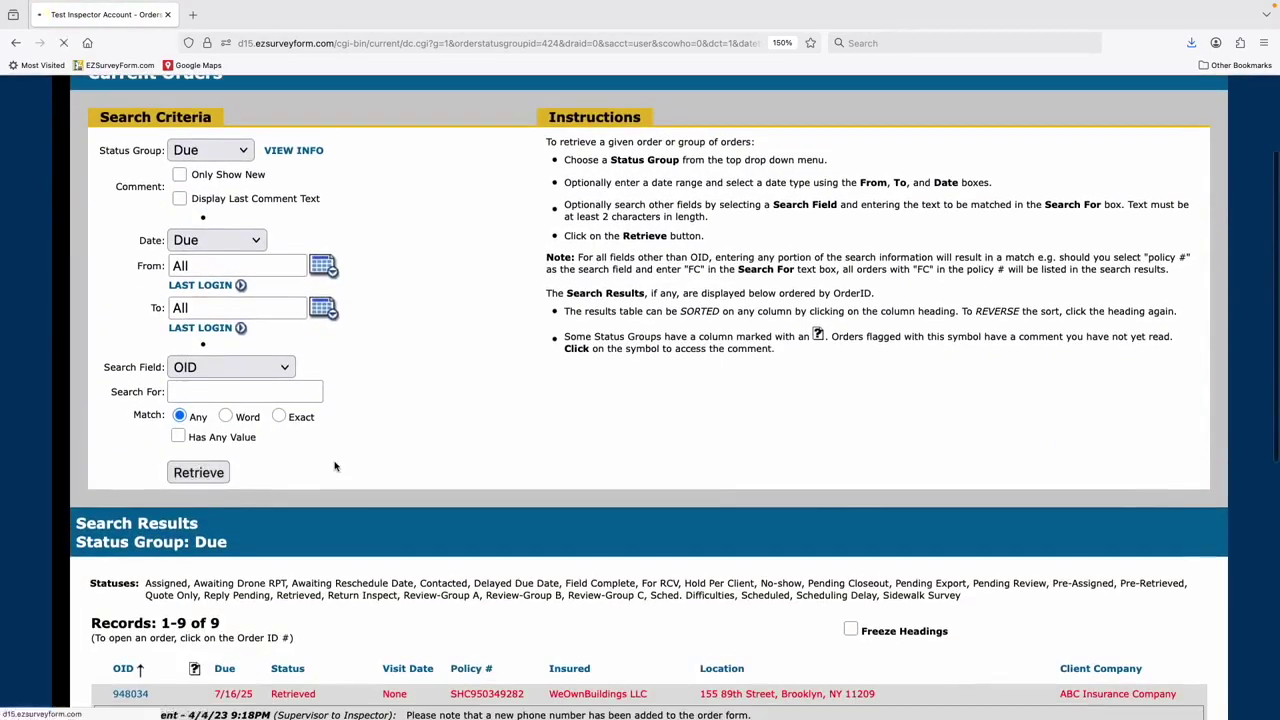
{"action": "scroll", "coordinate": [310, 420], "scroll_direction": "down", "scroll_amount": 8}
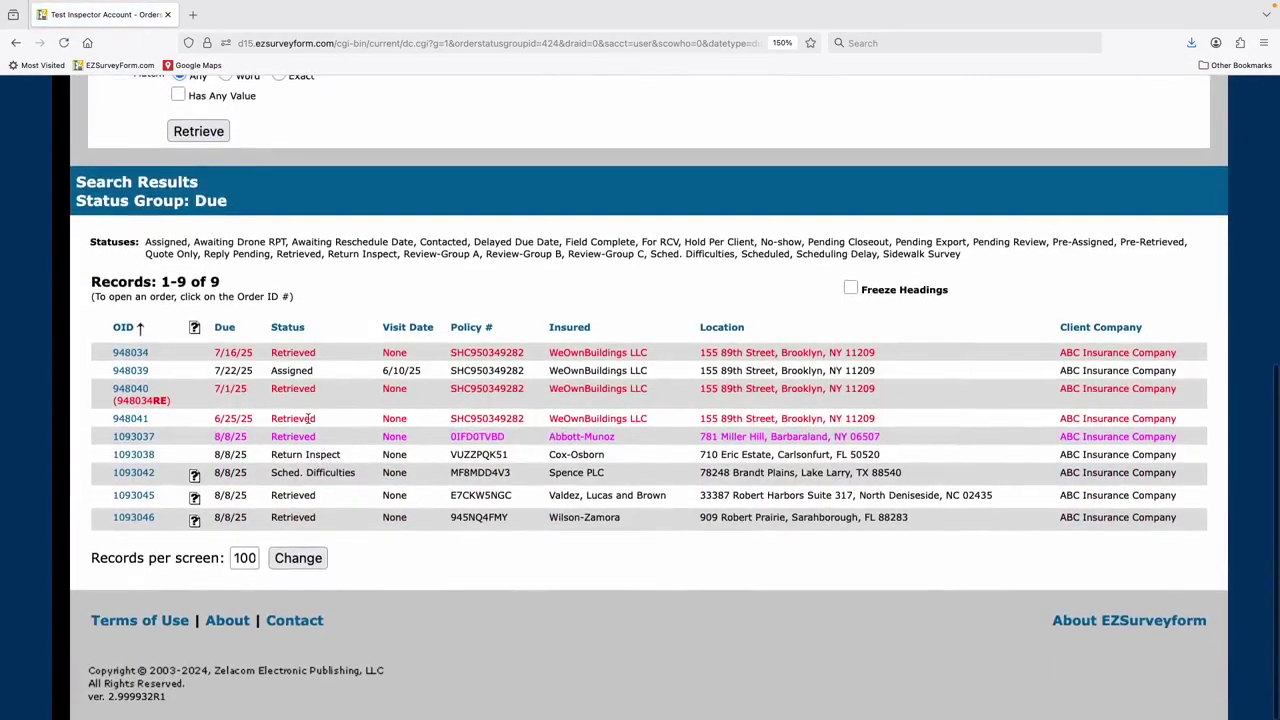
- Sort the nine Due orders by the Due column, starting with 6/25/25
{"action": "left_click", "coordinate": [226, 328]}
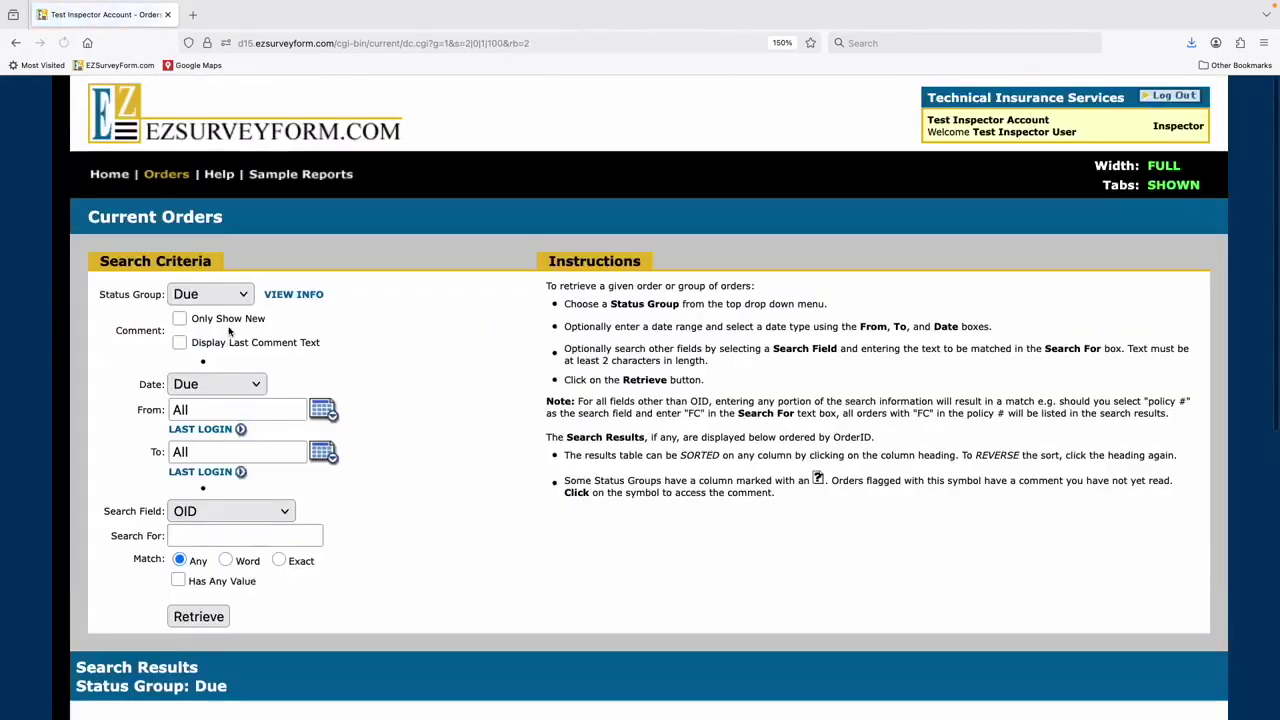
{"action": "scroll", "coordinate": [228, 331], "scroll_direction": "down", "scroll_amount": 1}
{"action": "scroll", "coordinate": [228, 331], "scroll_direction": "down", "scroll_amount": 2}
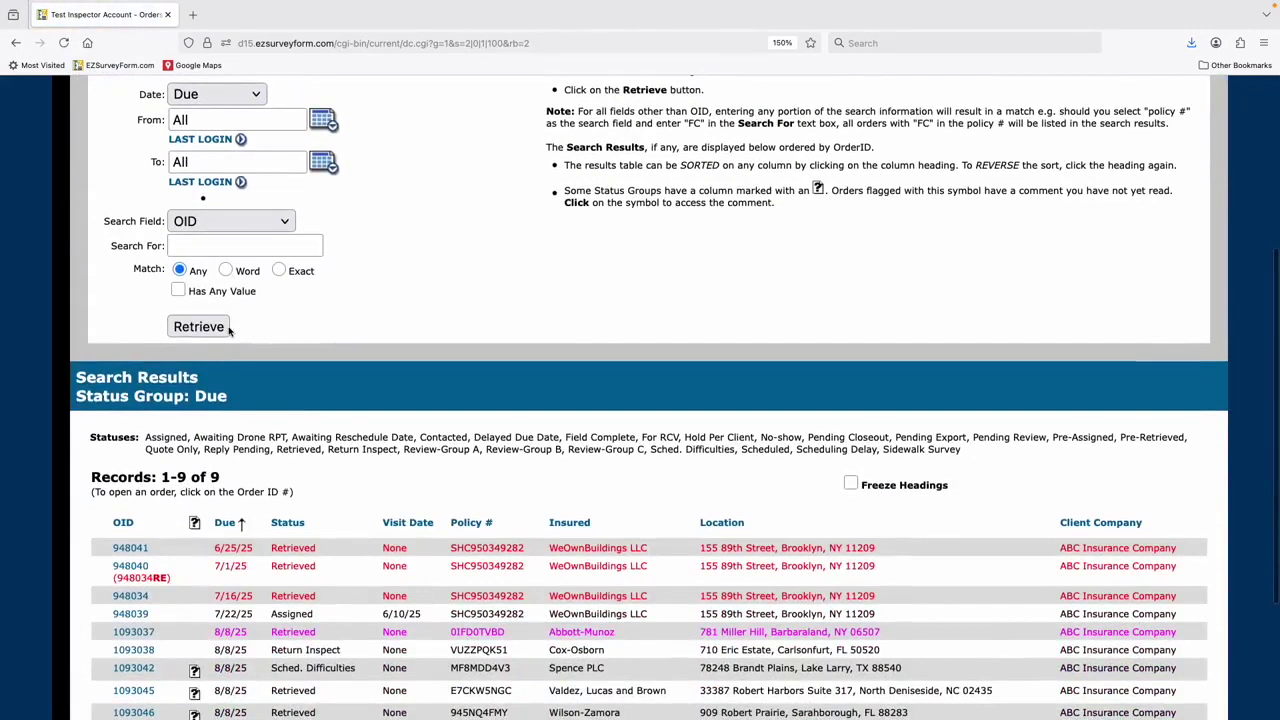
{"action": "scroll", "coordinate": [228, 331], "scroll_direction": "down", "scroll_amount": 2}
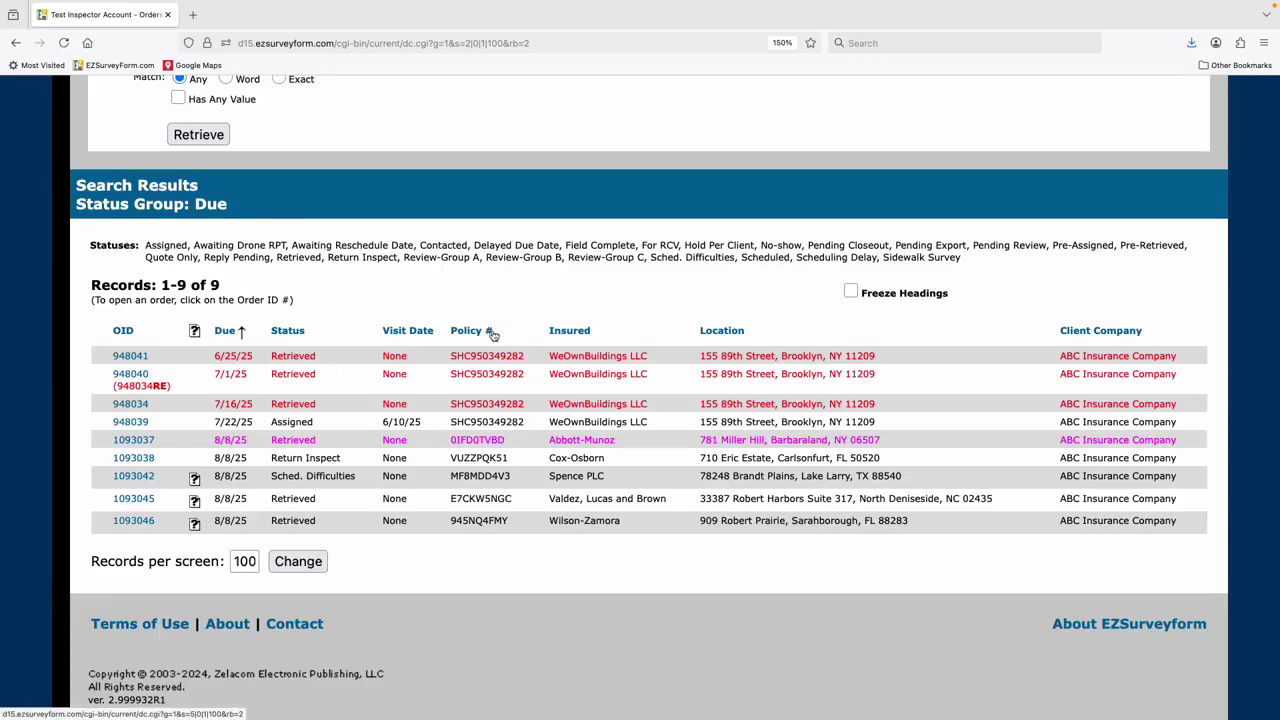
- Turn fixed table headings on, then off again
{"action": "left_click", "coordinate": [851, 291]}
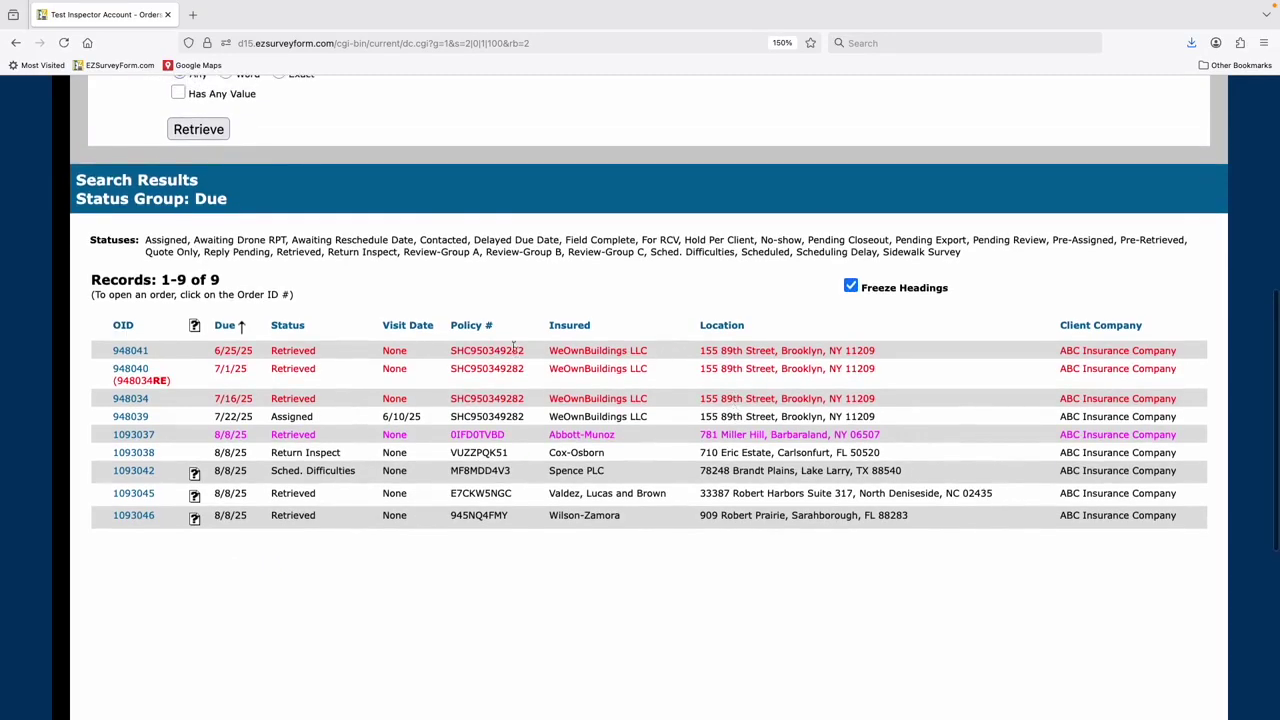
{"action": "left_click", "coordinate": [851, 288]}
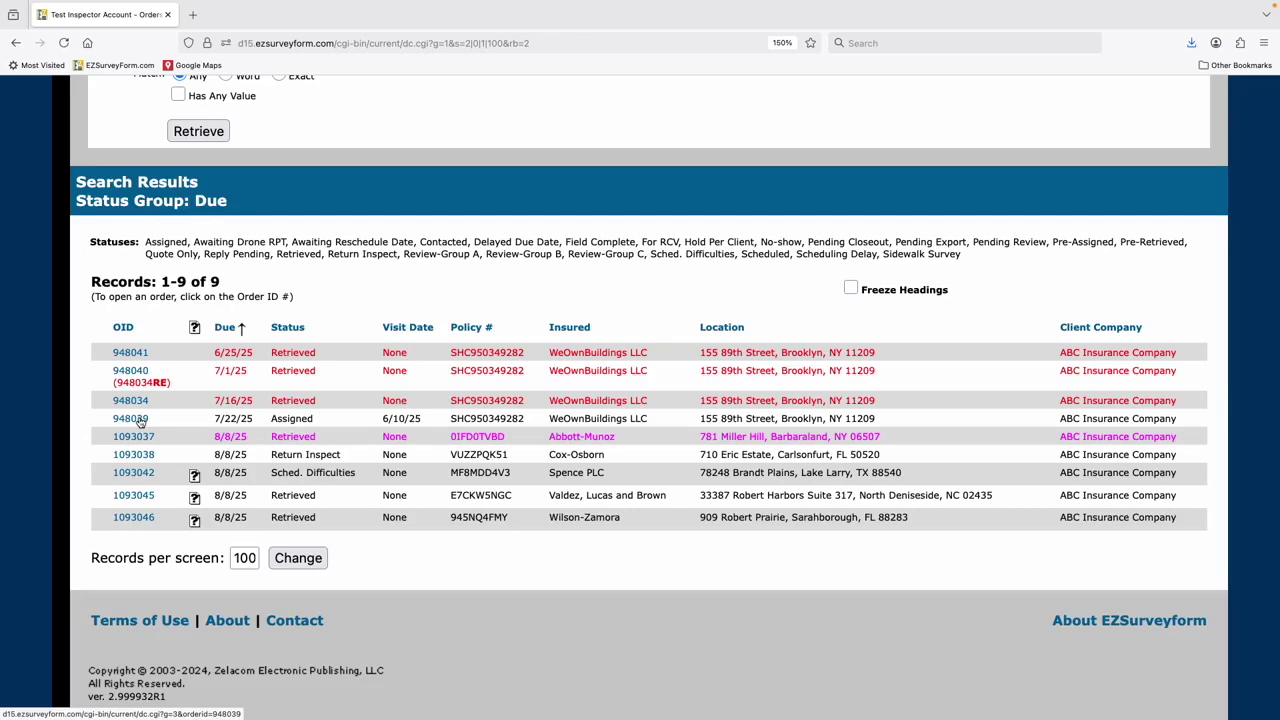
- Scroll back to the top of the search results
{"action": "scroll", "coordinate": [425, 375], "scroll_direction": "up", "scroll_amount": 5}
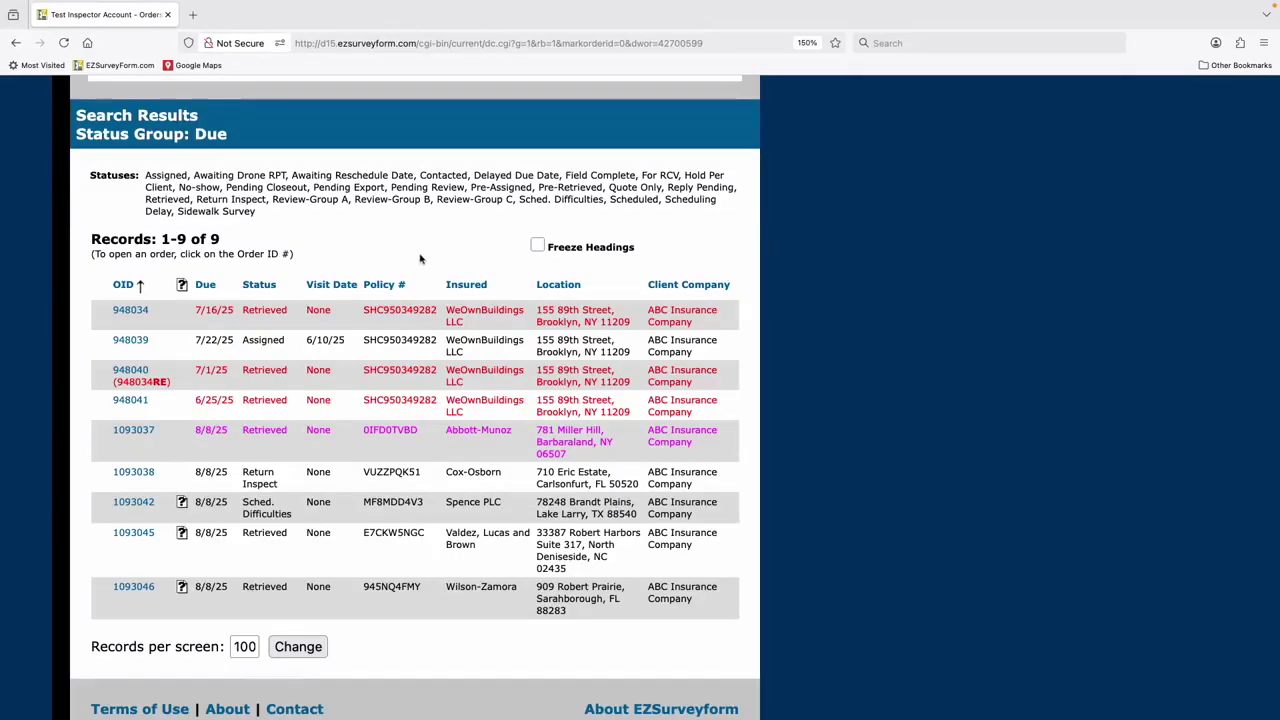
{"action": "left_click", "coordinate": [138, 540]}
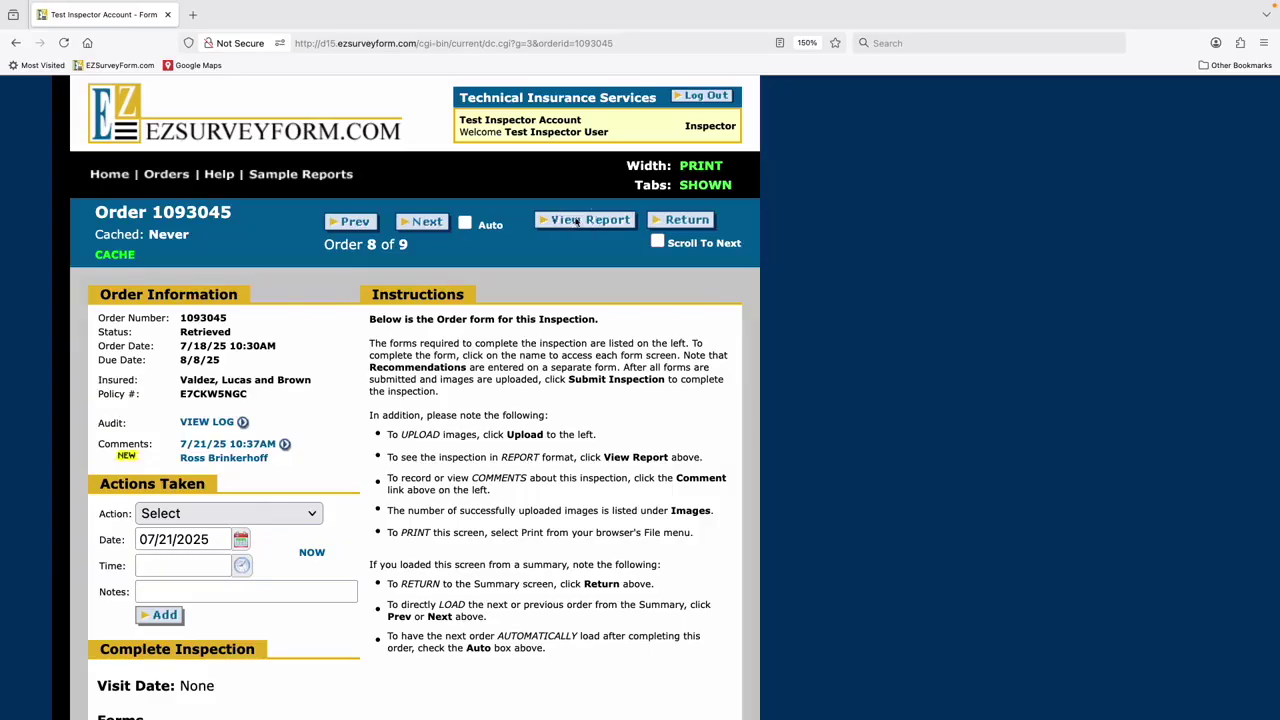
{"action": "left_click", "coordinate": [577, 221]}
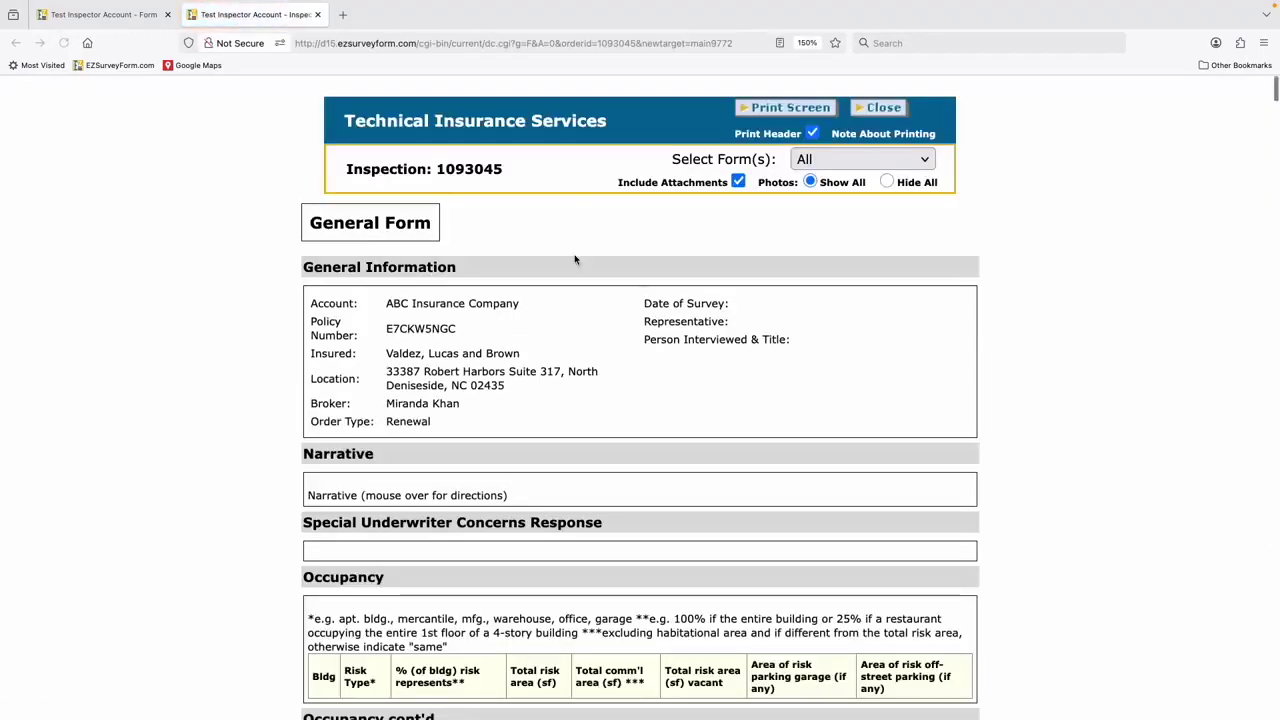
{"action": "scroll", "coordinate": [622, 452], "scroll_direction": "down", "scroll_amount": 3}
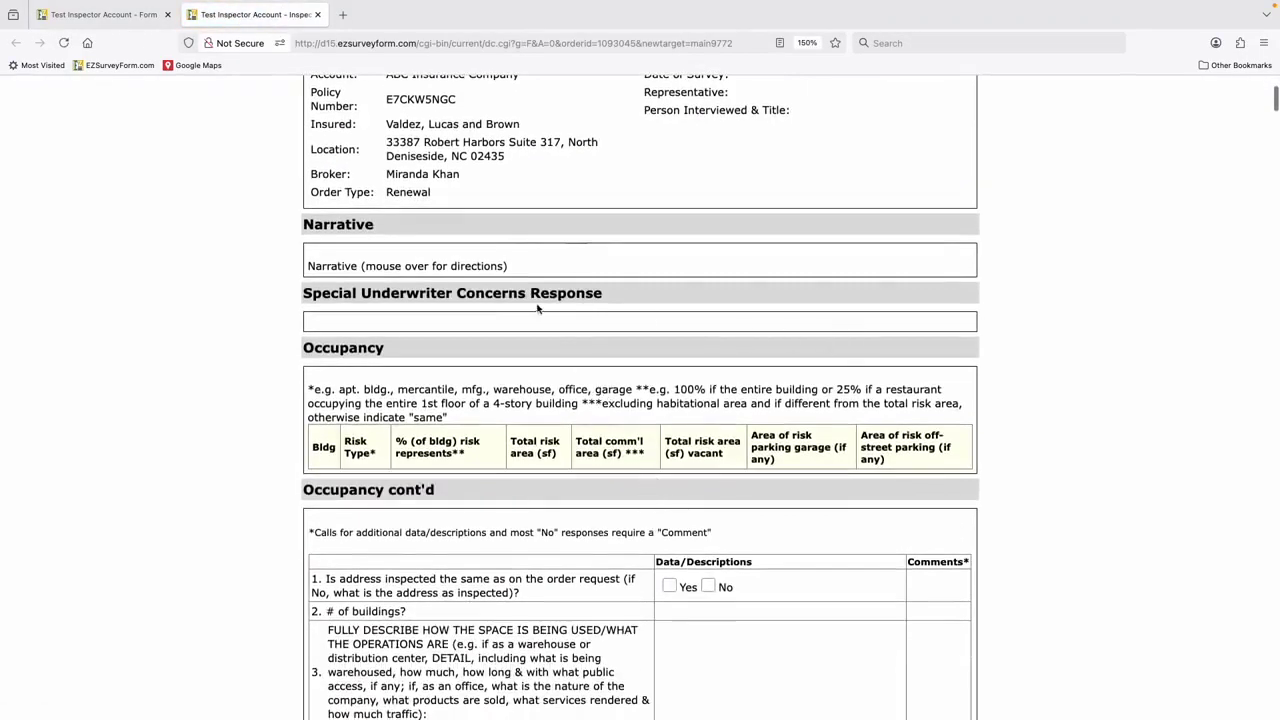
{"action": "scroll", "coordinate": [537, 306], "scroll_direction": "up", "scroll_amount": 3}
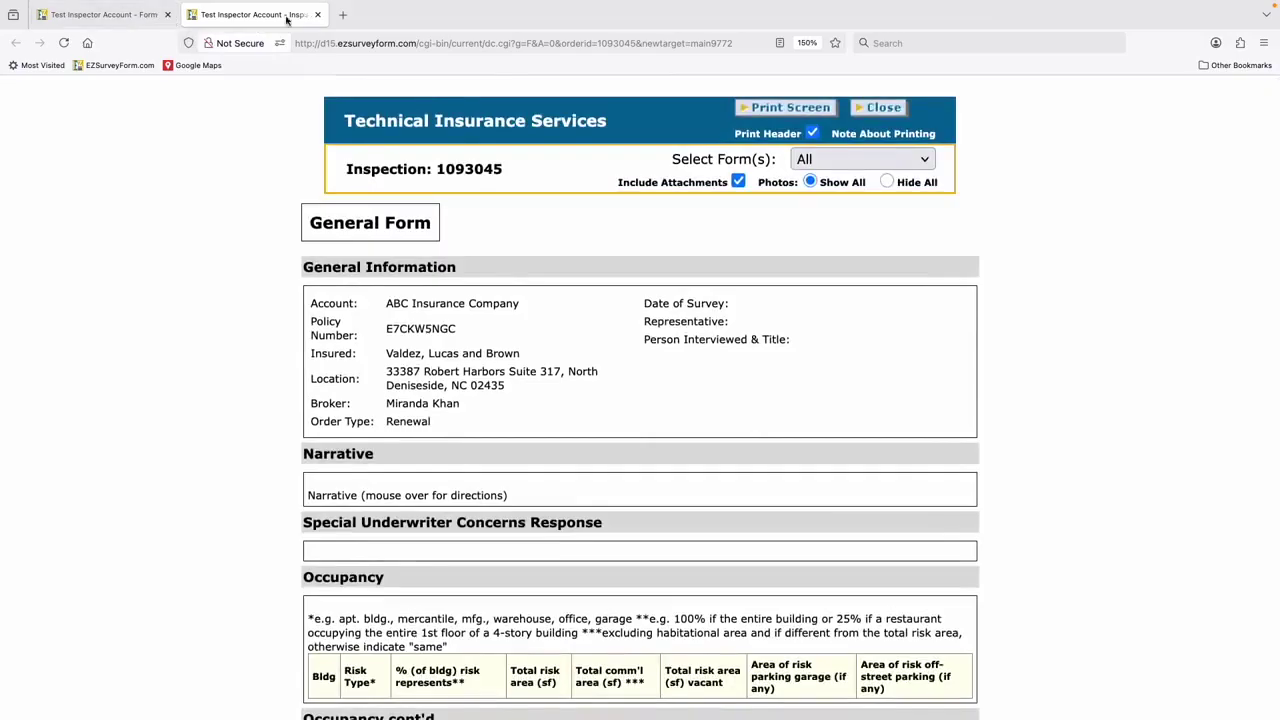
{"action": "left_click", "coordinate": [316, 15]}
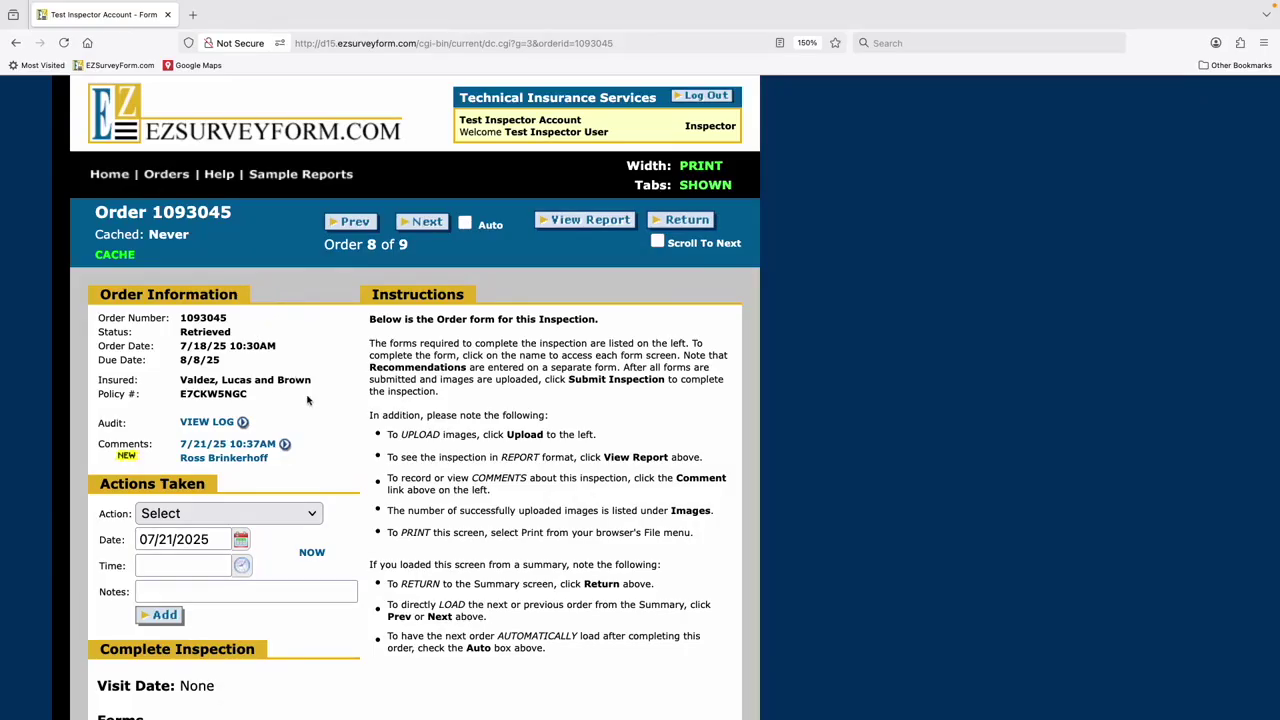
- Open the Comments for order 1093045 to see the earlier question about scheduling
{"action": "scroll", "coordinate": [305, 400], "scroll_direction": "down", "scroll_amount": 1}
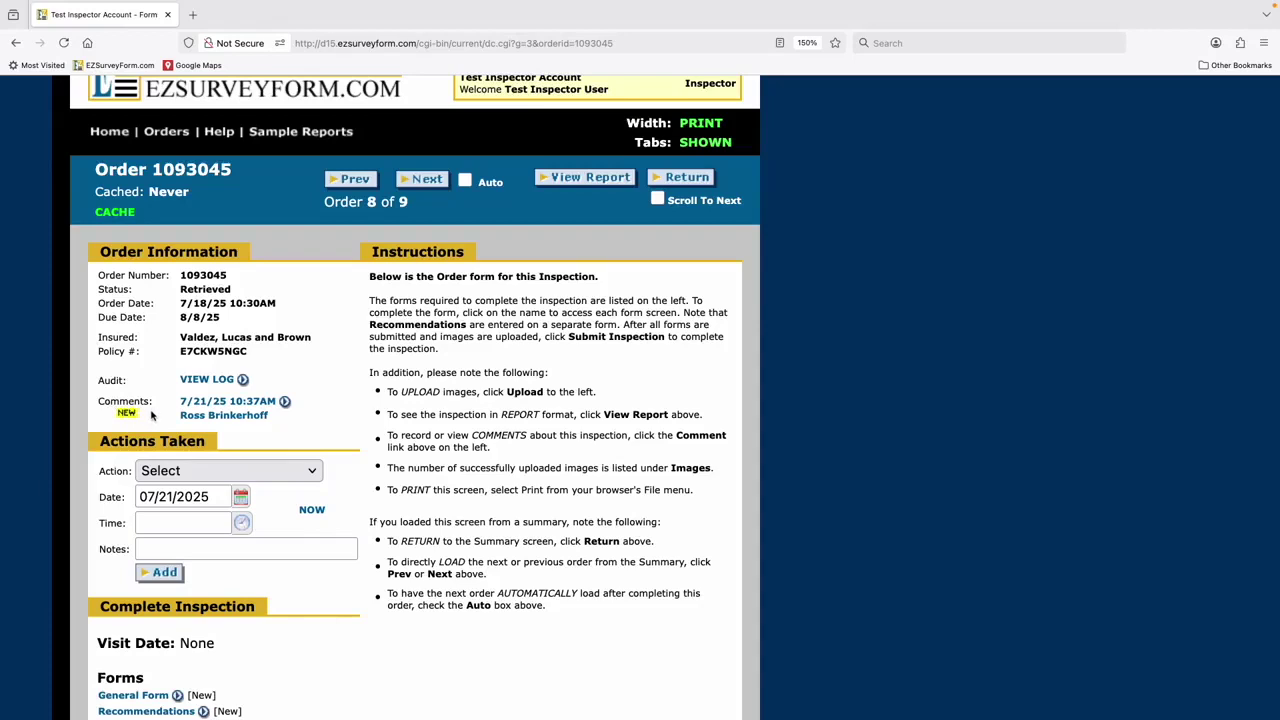
{"action": "left_click", "coordinate": [231, 408]}
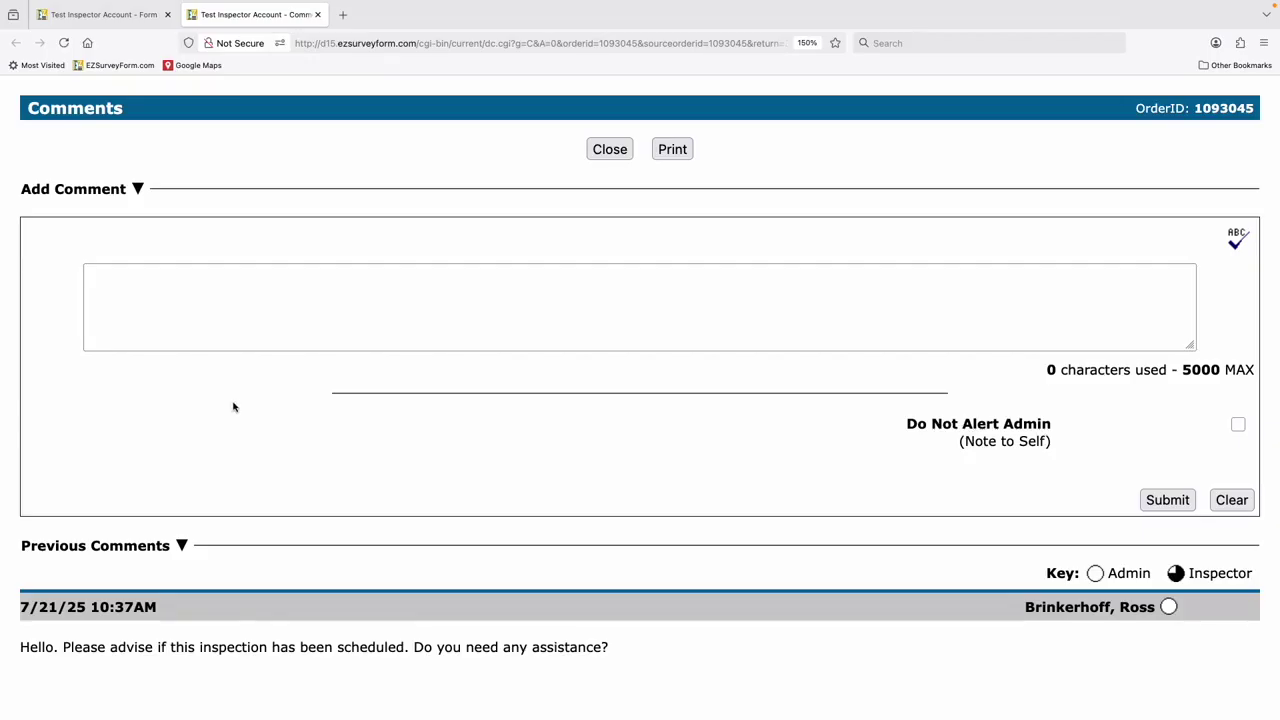
- Post the reply 'No thanks, everything is fine.' as a new order comment
{"action": "left_click", "coordinate": [170, 281]}
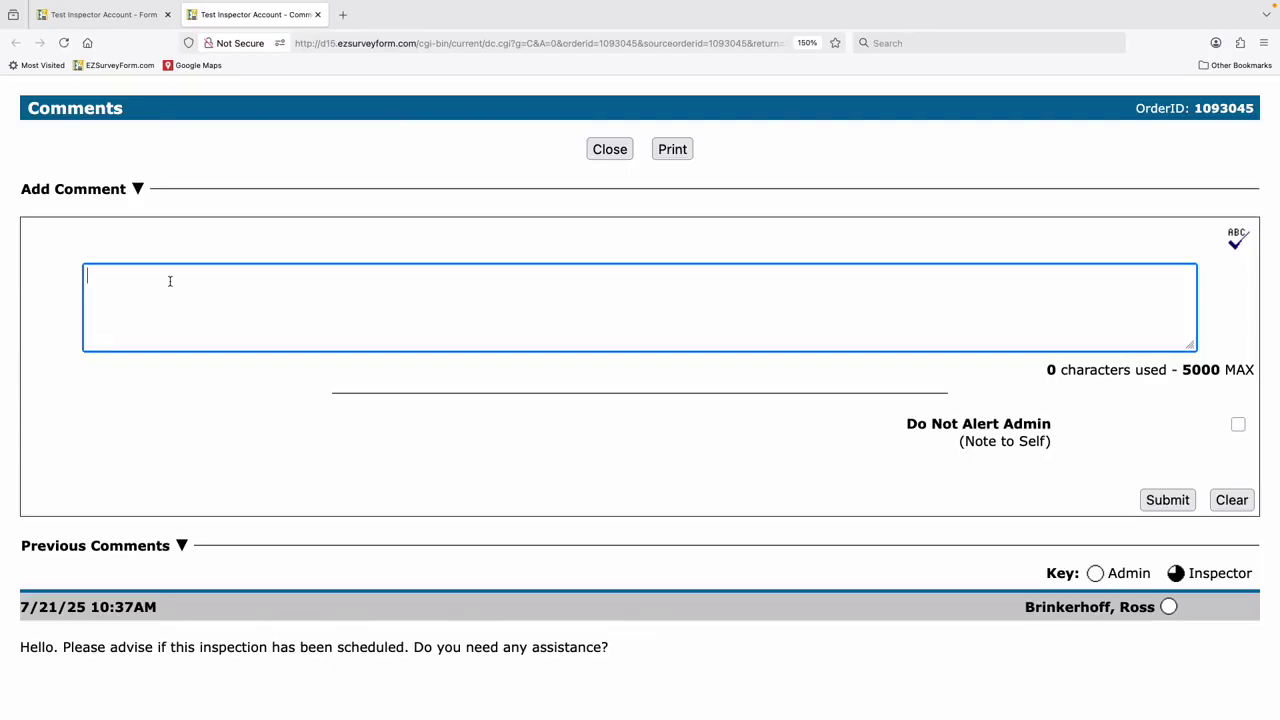
{"action": "type", "text": "No thanks, everything "}
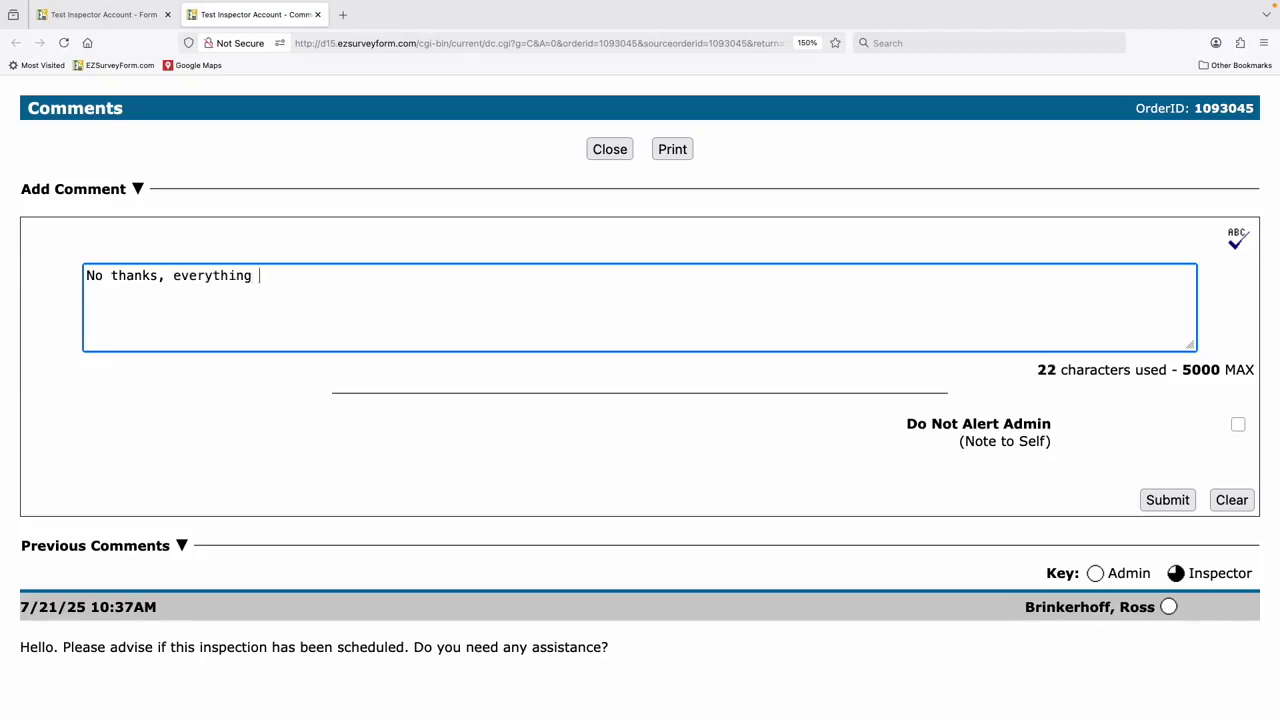
{"action": "type", "text": "is fine."}
{"action": "left_click", "coordinate": [1170, 500]}
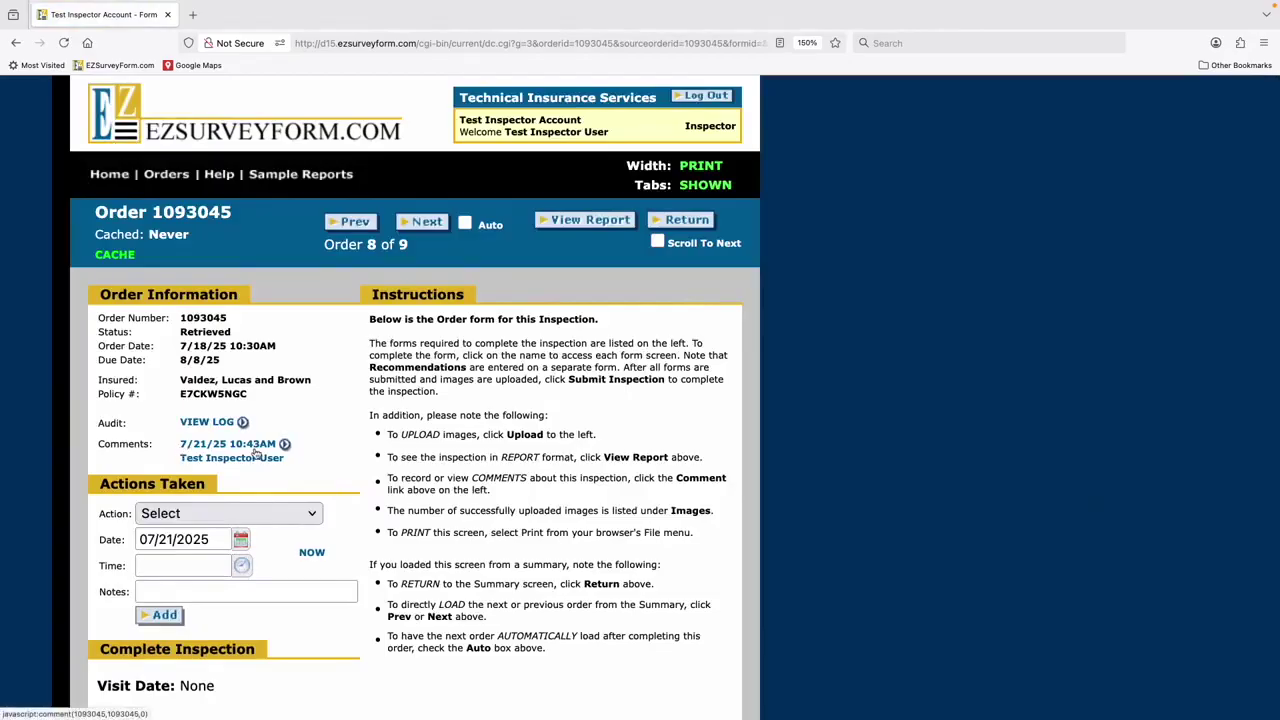
{"action": "left_click", "coordinate": [255, 453]}
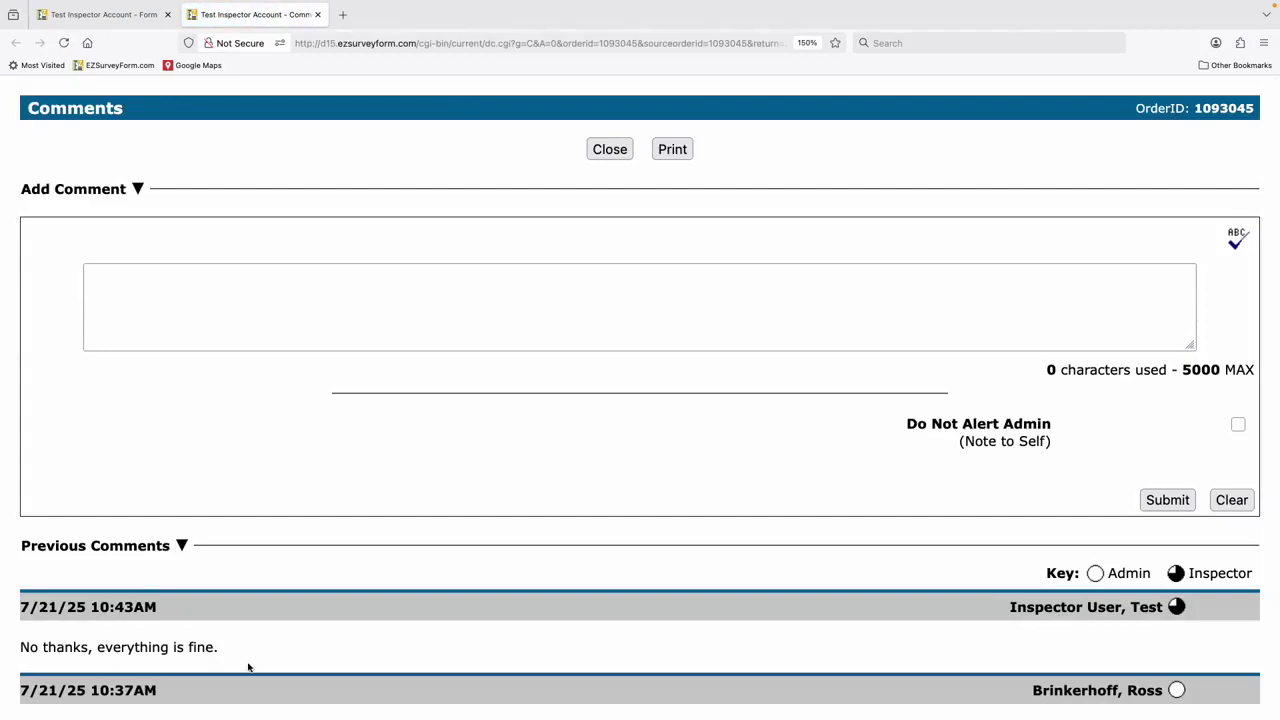
{"action": "left_click", "coordinate": [318, 15]}
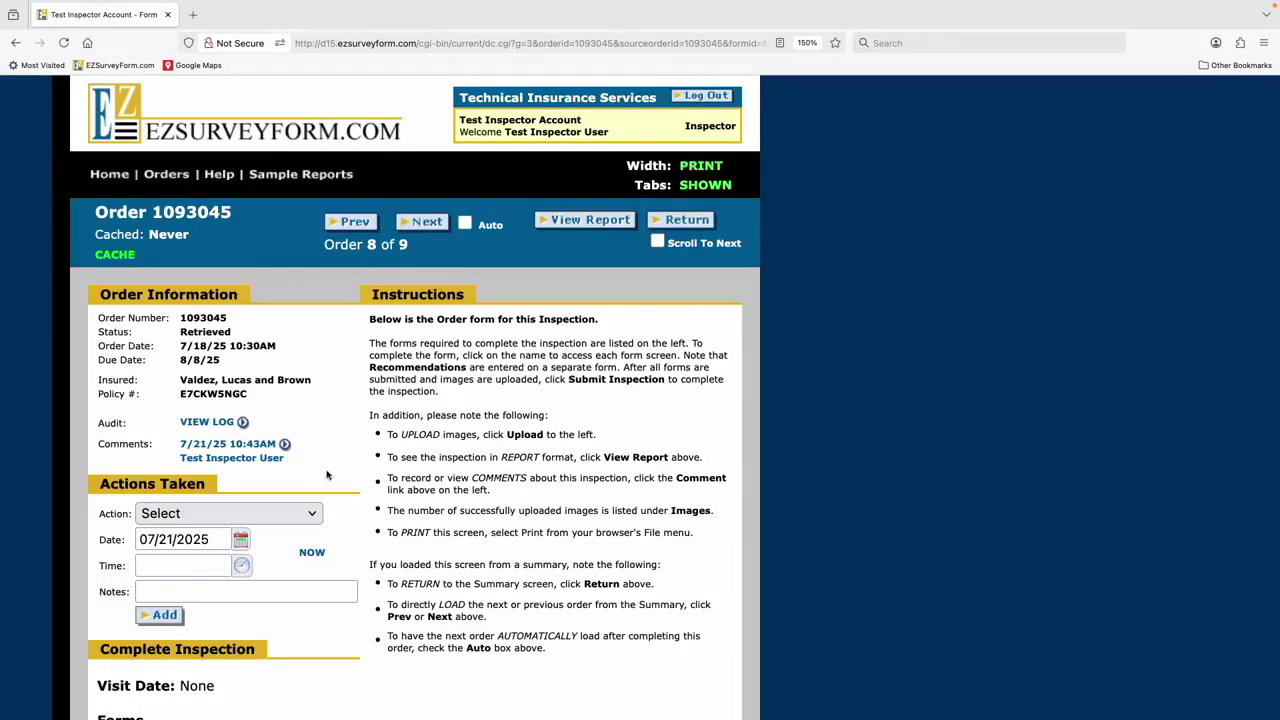
{"action": "scroll", "coordinate": [320, 479], "scroll_direction": "down", "scroll_amount": 3}
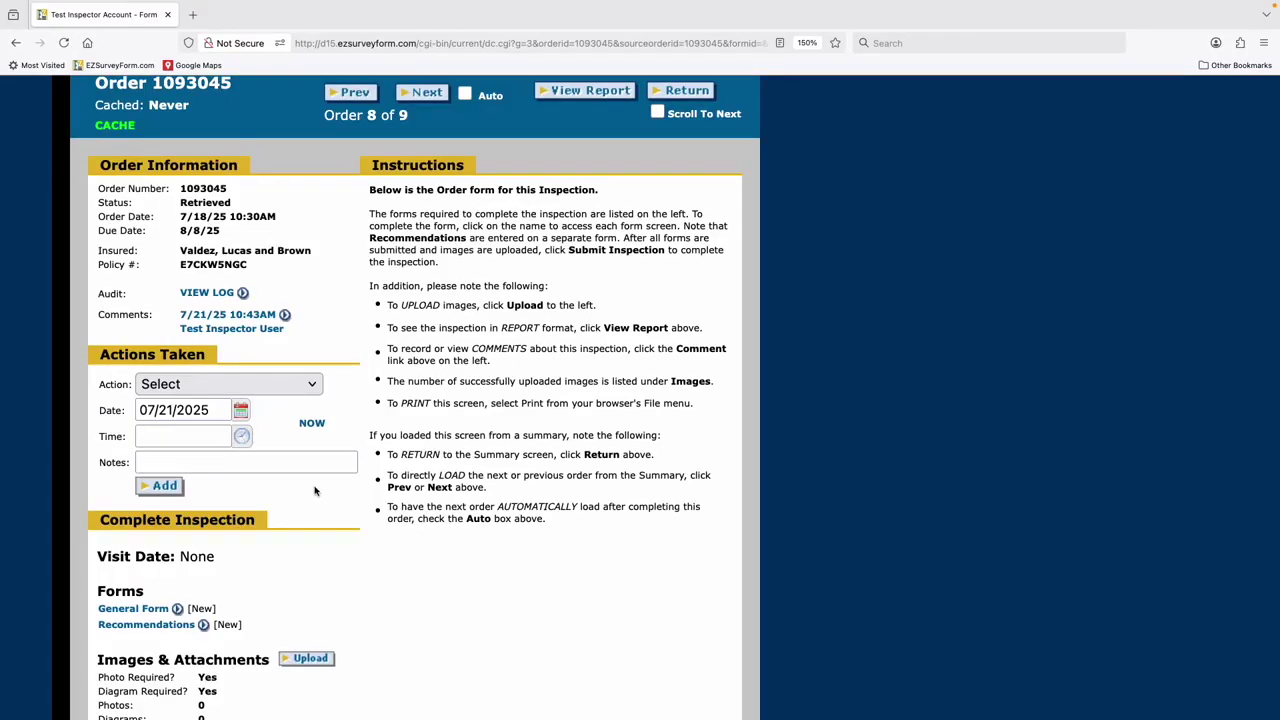
- Fill in a Set Visit Date action with the current date and time, 07/21/2025 10:44 am
{"action": "left_click", "coordinate": [306, 389]}
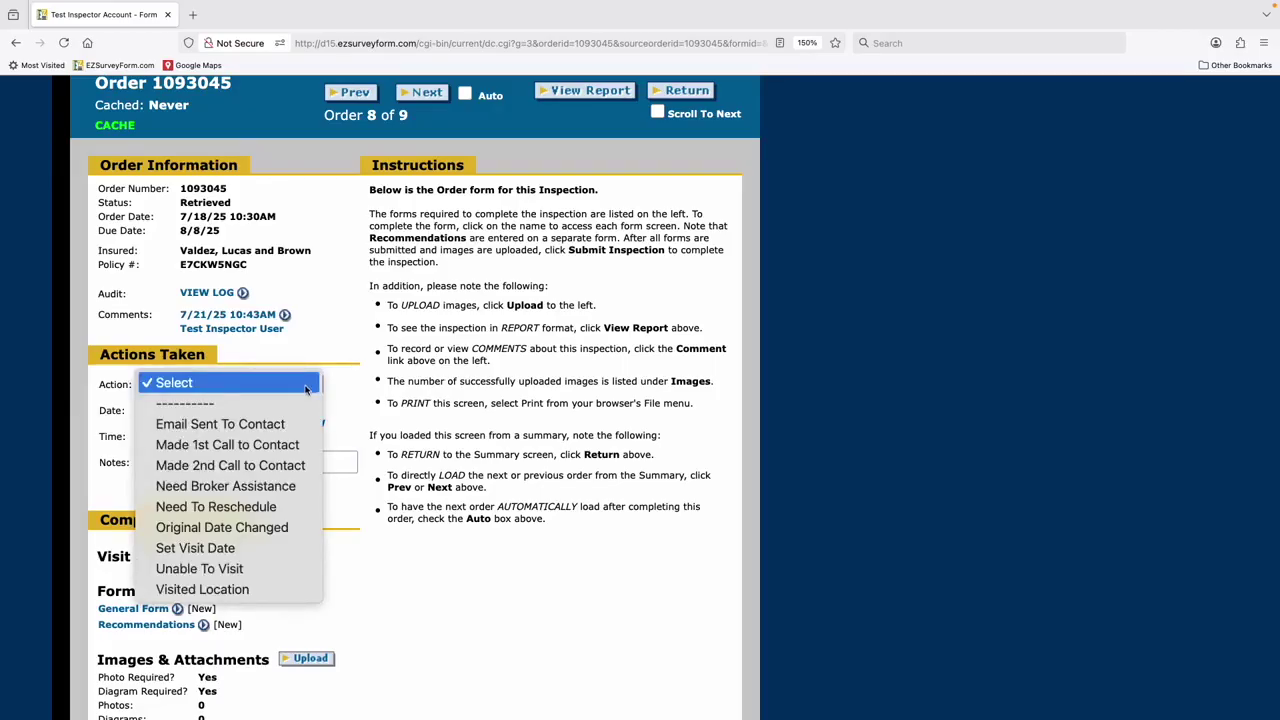
{"action": "left_click", "coordinate": [219, 550]}
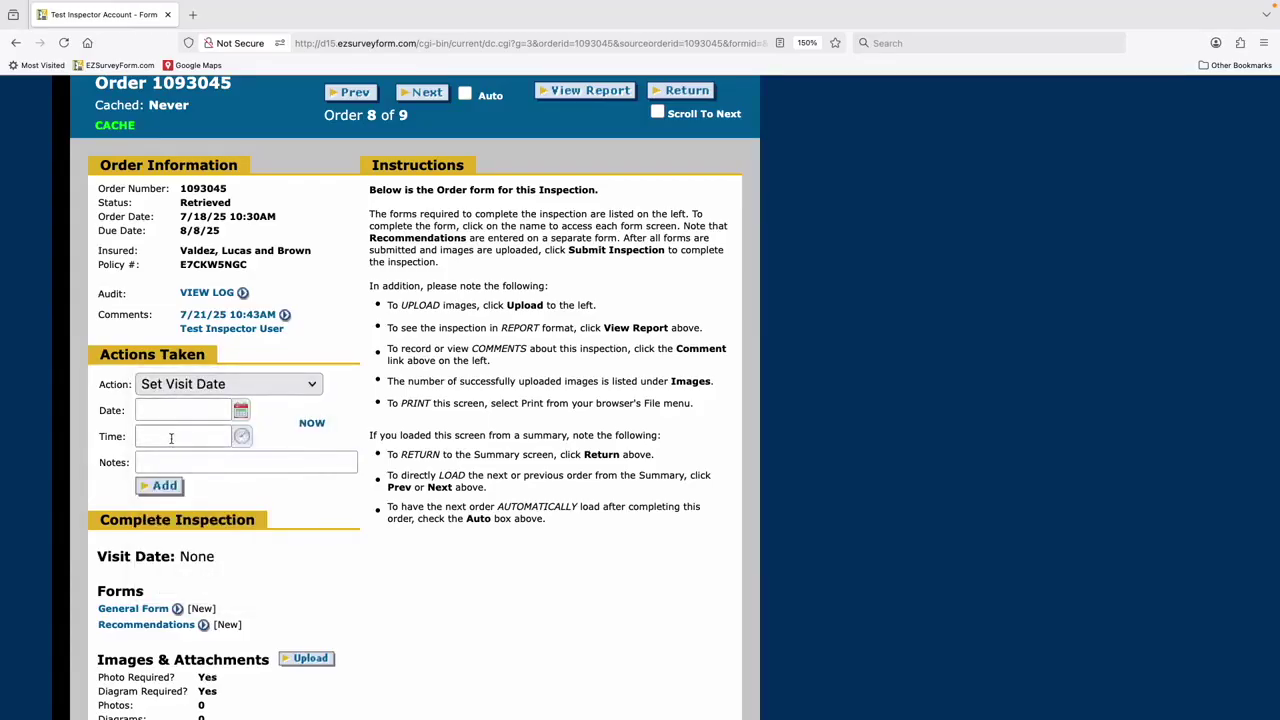
{"action": "left_click", "coordinate": [312, 424]}
{"action": "scroll", "coordinate": [168, 488], "scroll_direction": "down", "scroll_amount": 3}
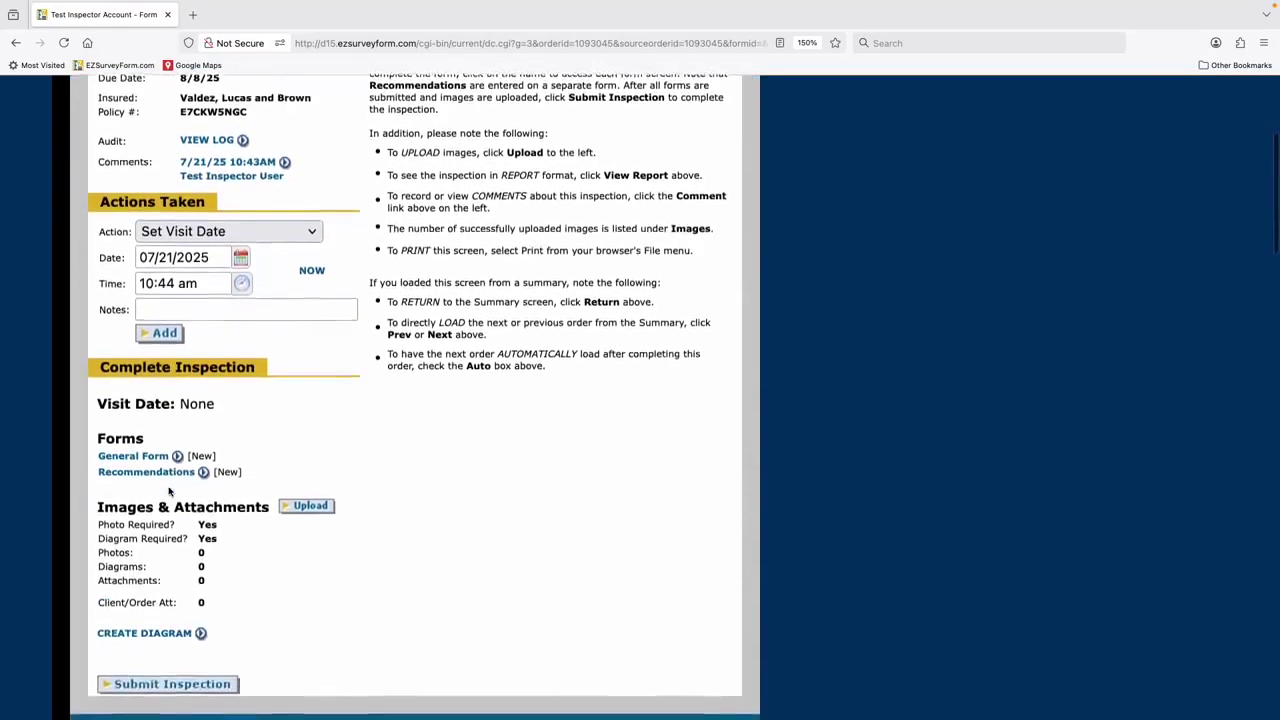
{"action": "scroll", "coordinate": [169, 490], "scroll_direction": "down", "scroll_amount": 3}
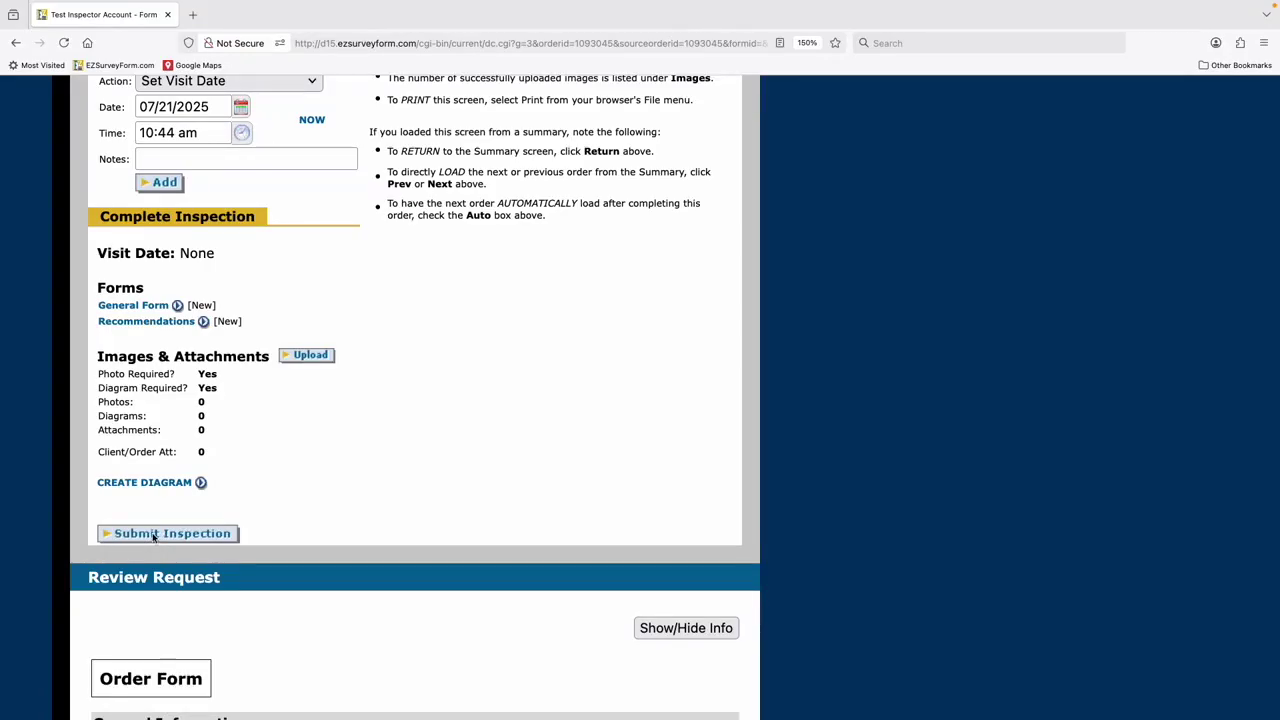
{"action": "scroll", "coordinate": [155, 538], "scroll_direction": "down", "scroll_amount": 2}
{"action": "scroll", "coordinate": [153, 538], "scroll_direction": "down", "scroll_amount": 5}
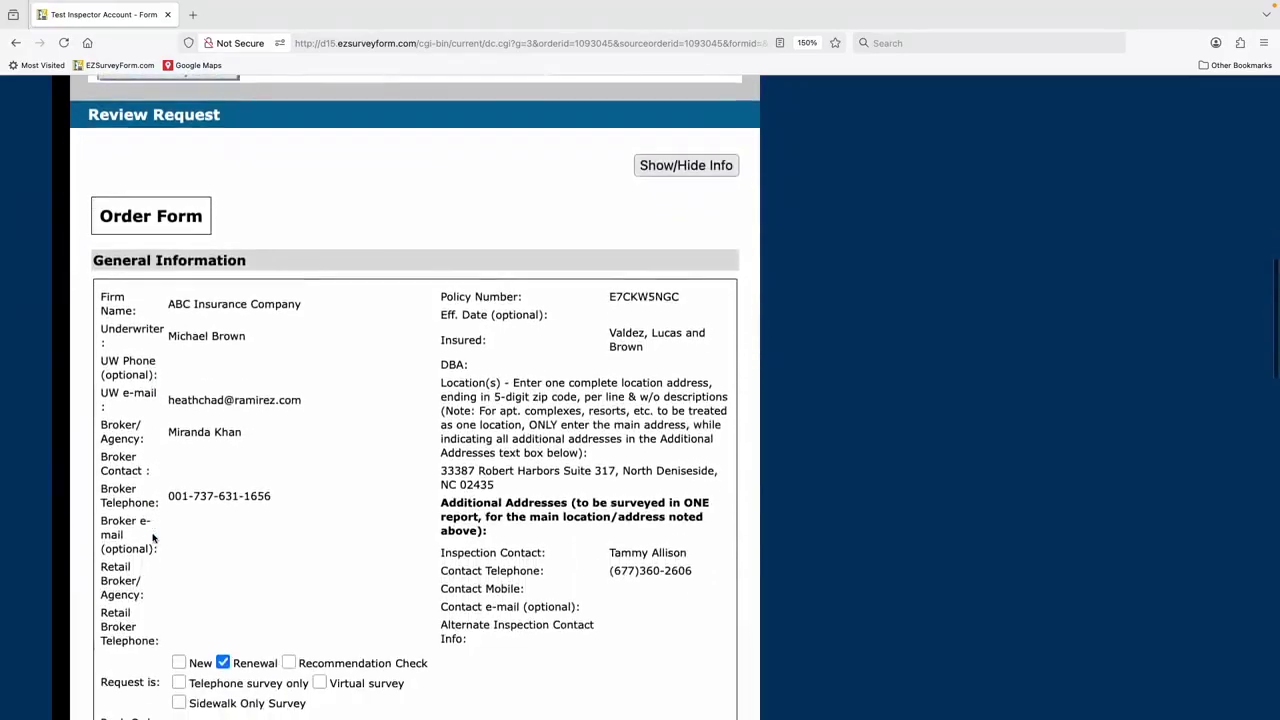
{"action": "scroll", "coordinate": [216, 549], "scroll_direction": "down", "scroll_amount": 1}
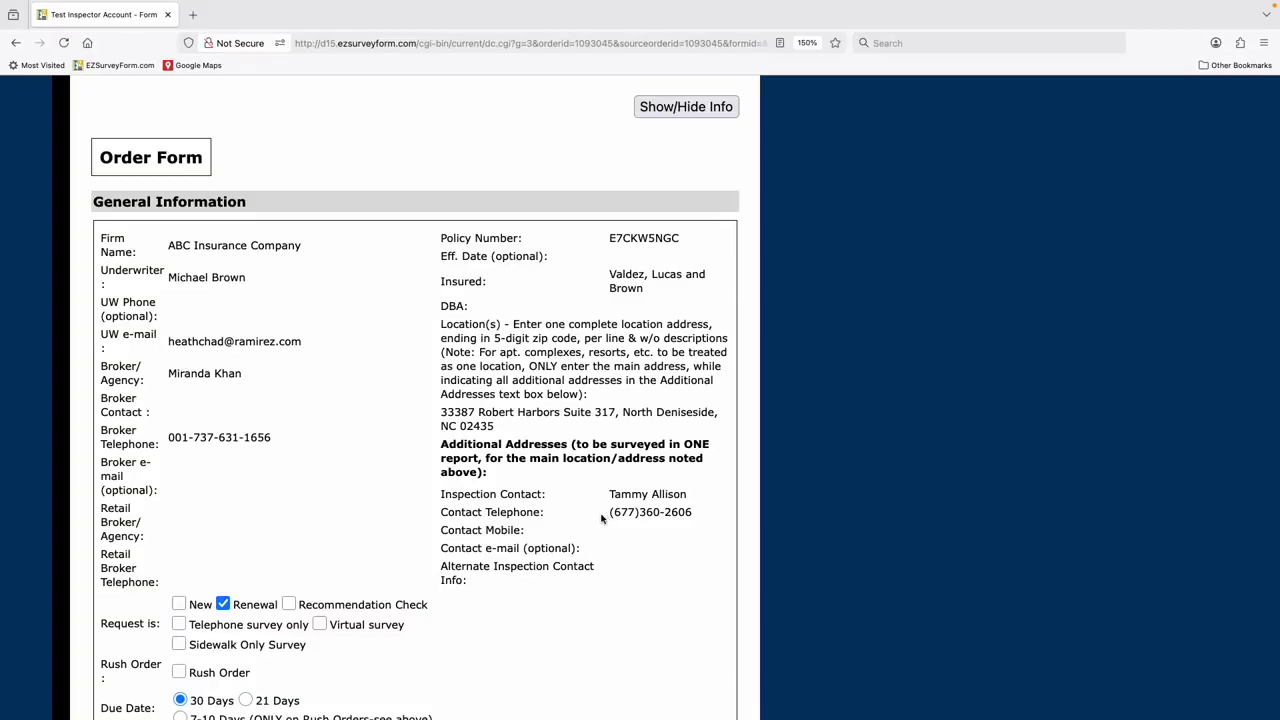
{"action": "scroll", "coordinate": [605, 518], "scroll_direction": "down", "scroll_amount": 5}
{"action": "scroll", "coordinate": [605, 518], "scroll_direction": "down", "scroll_amount": 5}
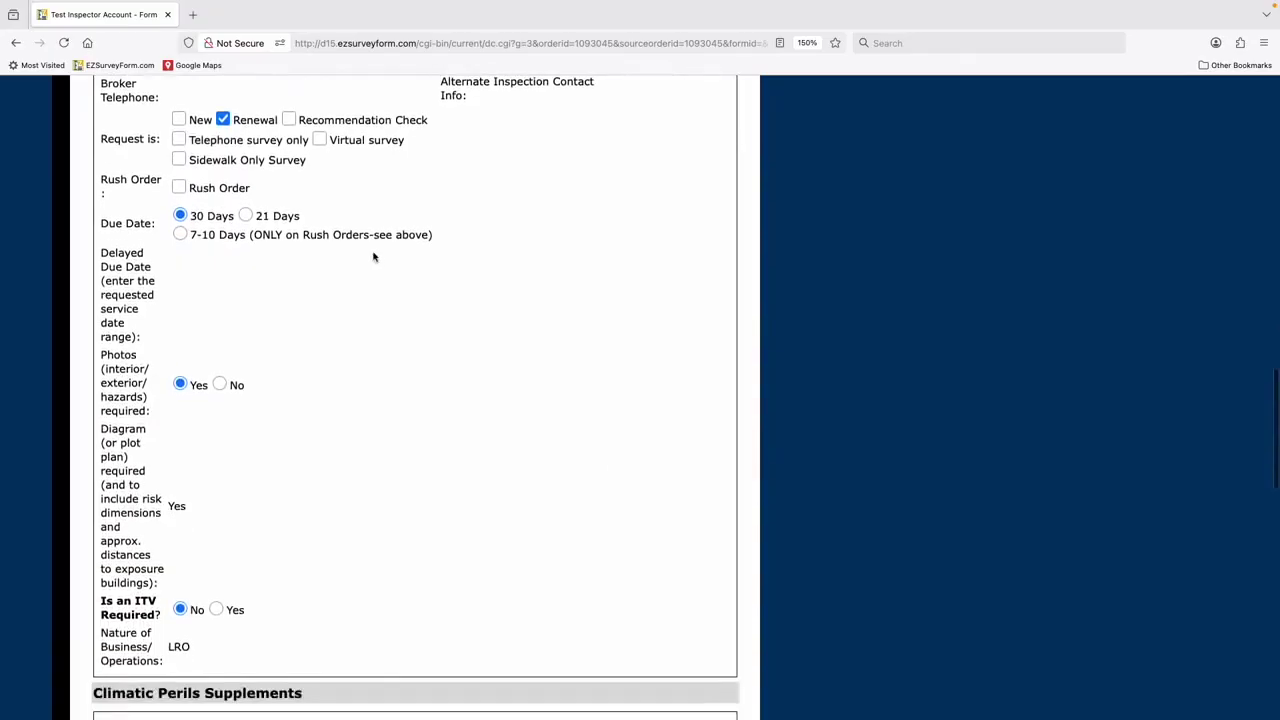
{"action": "scroll", "coordinate": [317, 589], "scroll_direction": "down", "scroll_amount": 1}
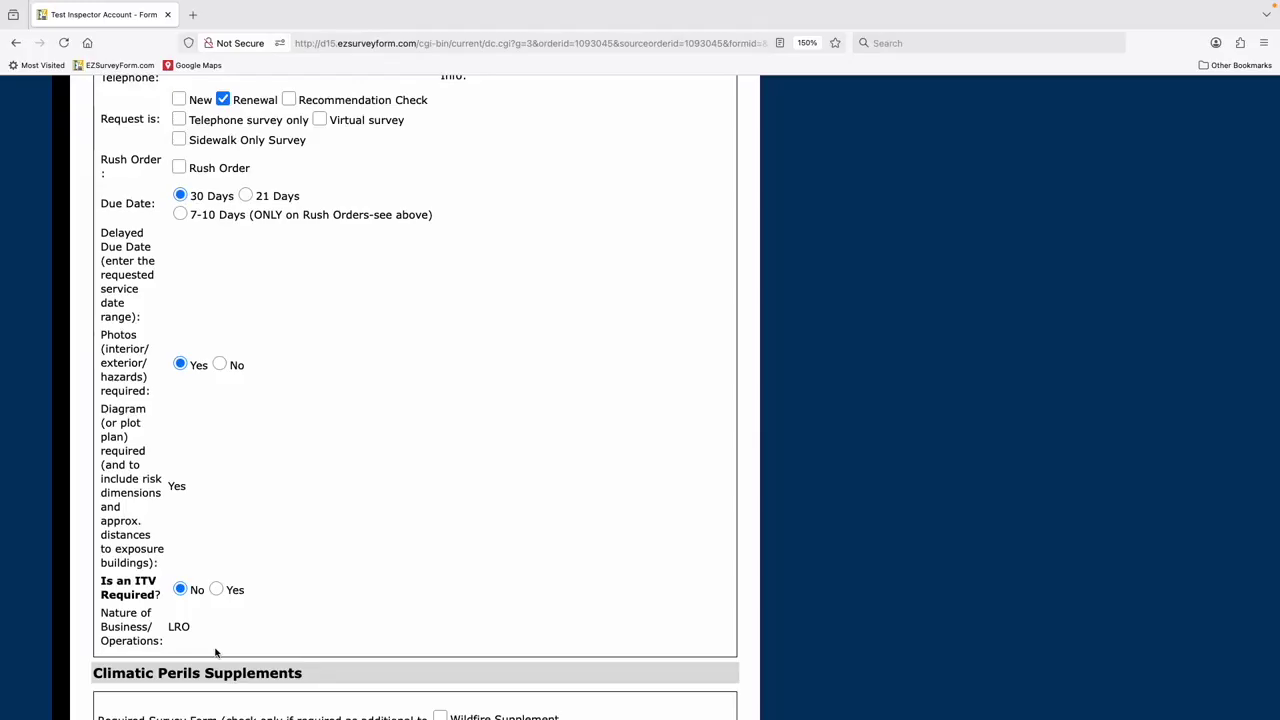
- Scroll down through the Order Form to get back to order 1093045's page
{"action": "scroll", "coordinate": [219, 652], "scroll_direction": "down", "scroll_amount": 5}
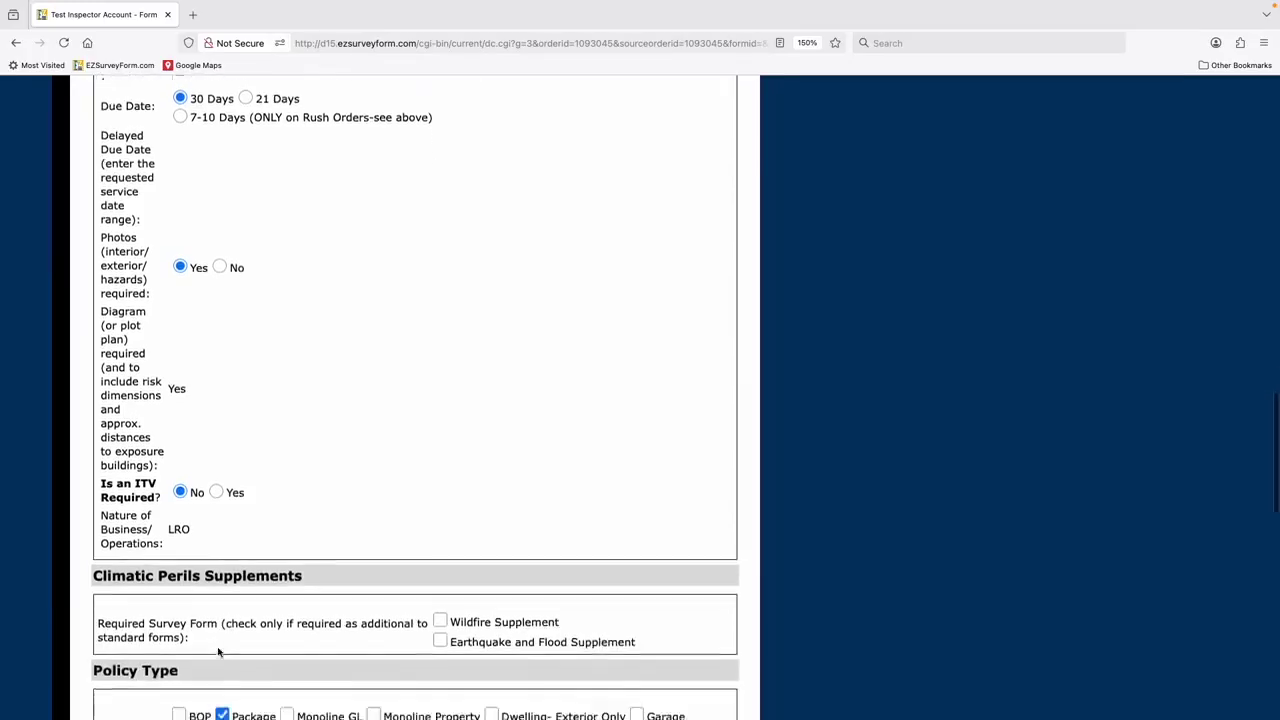
{"action": "scroll", "coordinate": [314, 646], "scroll_direction": "down", "scroll_amount": 2}
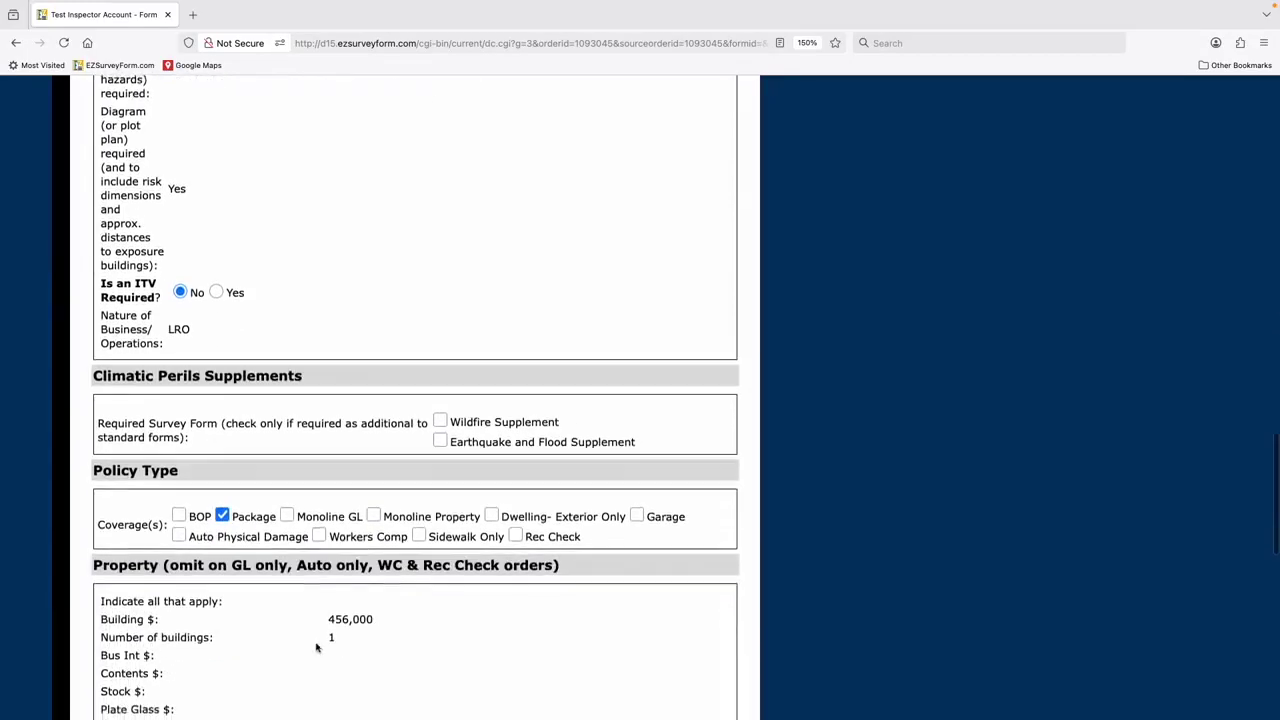
{"action": "scroll", "coordinate": [314, 640], "scroll_direction": "down", "scroll_amount": 3}
{"action": "scroll", "coordinate": [312, 640], "scroll_direction": "down", "scroll_amount": 1}
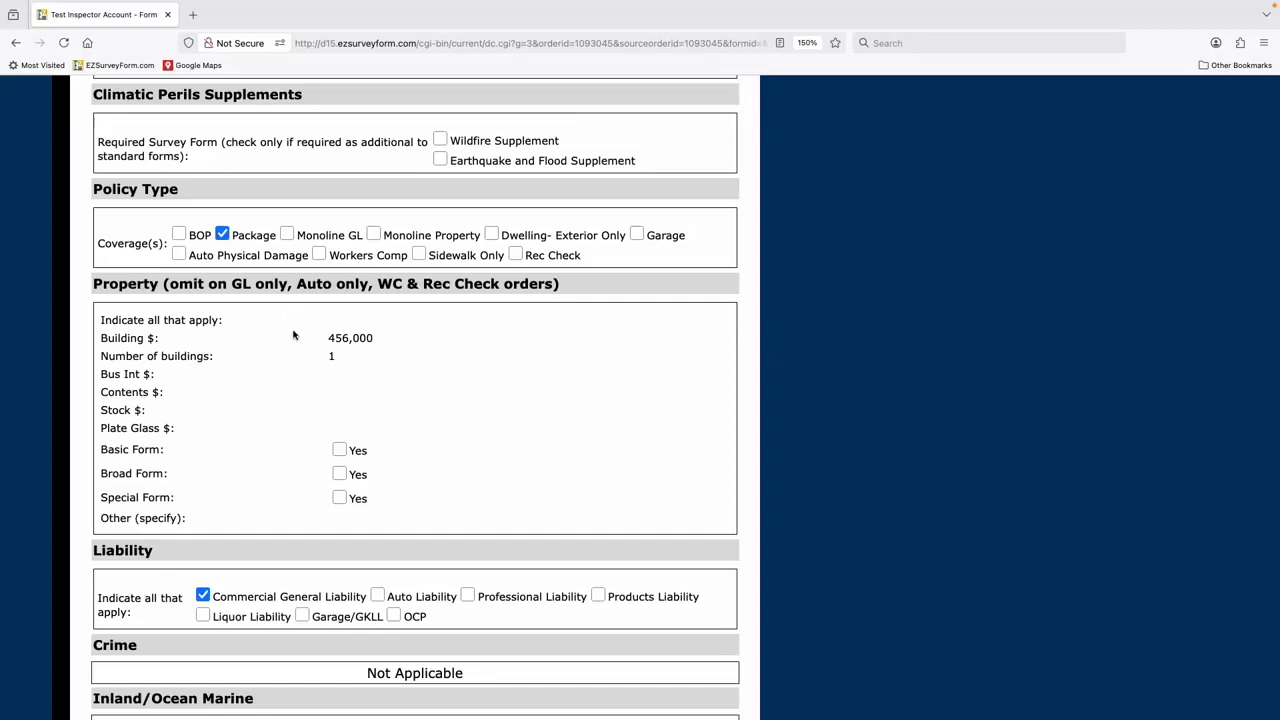
{"action": "scroll", "coordinate": [301, 423], "scroll_direction": "down", "scroll_amount": 3}
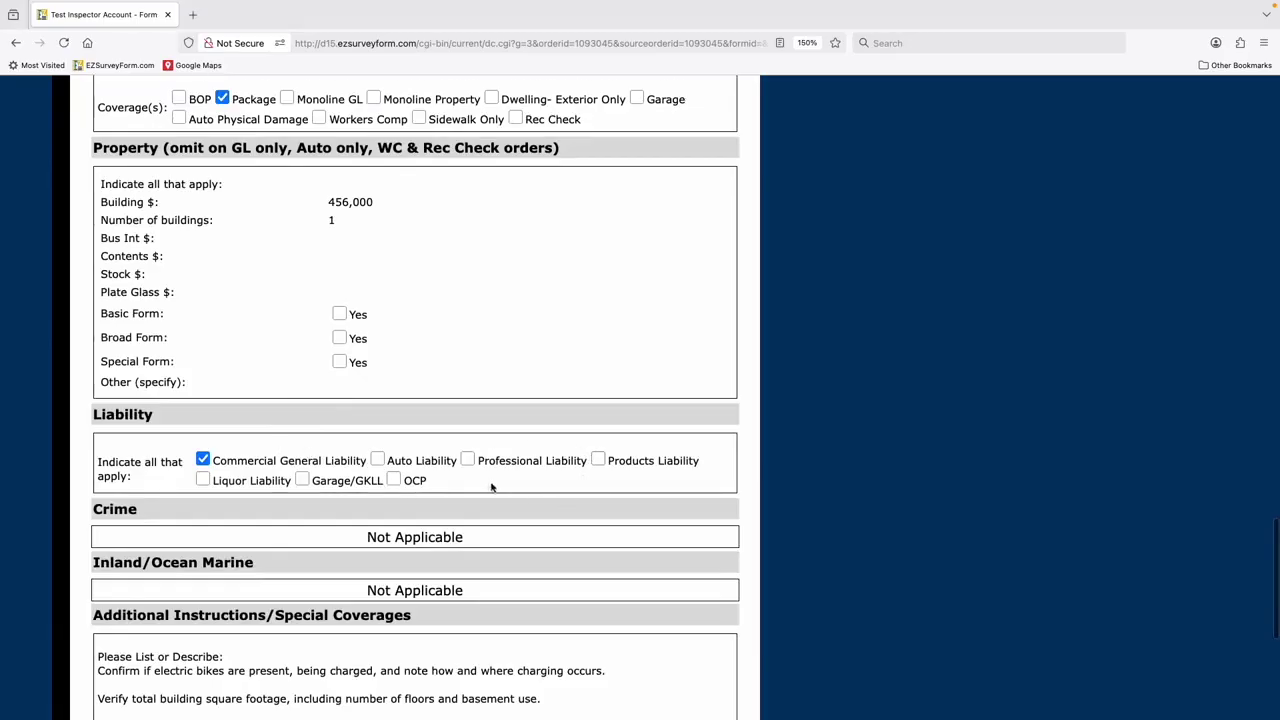
{"action": "scroll", "coordinate": [491, 488], "scroll_direction": "down", "scroll_amount": 3}
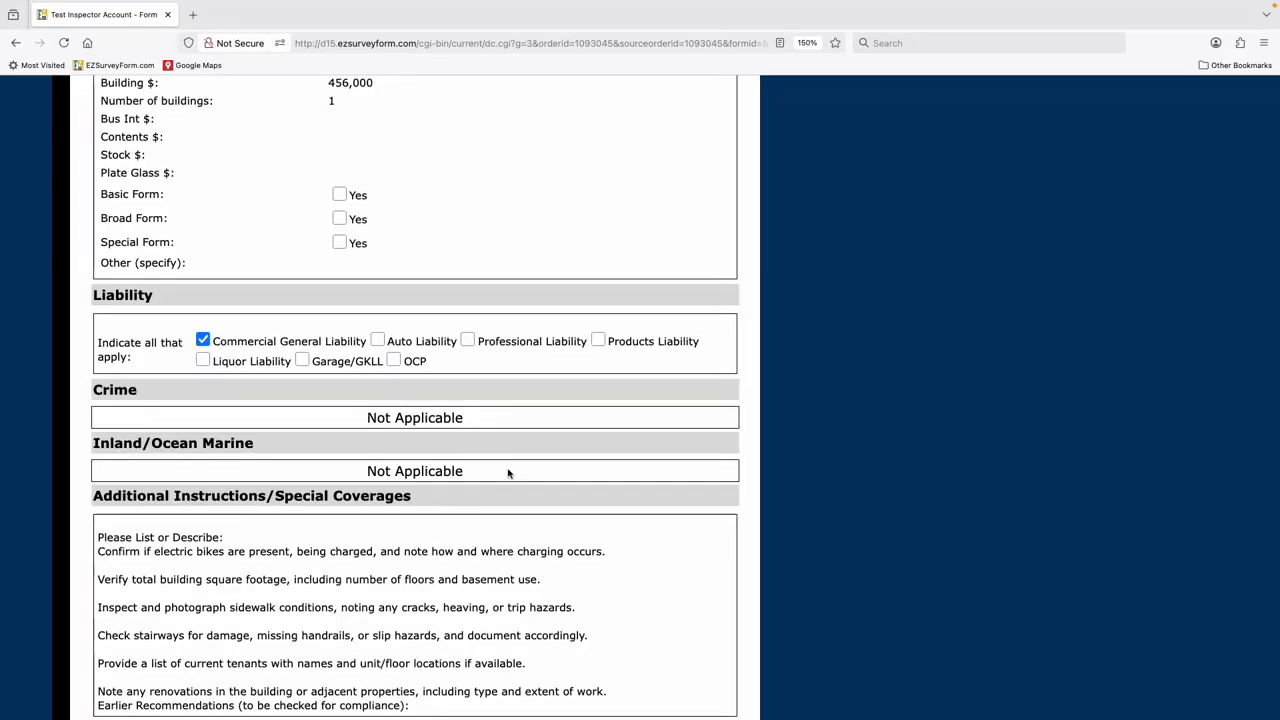
{"action": "scroll", "coordinate": [508, 473], "scroll_direction": "down", "scroll_amount": 3}
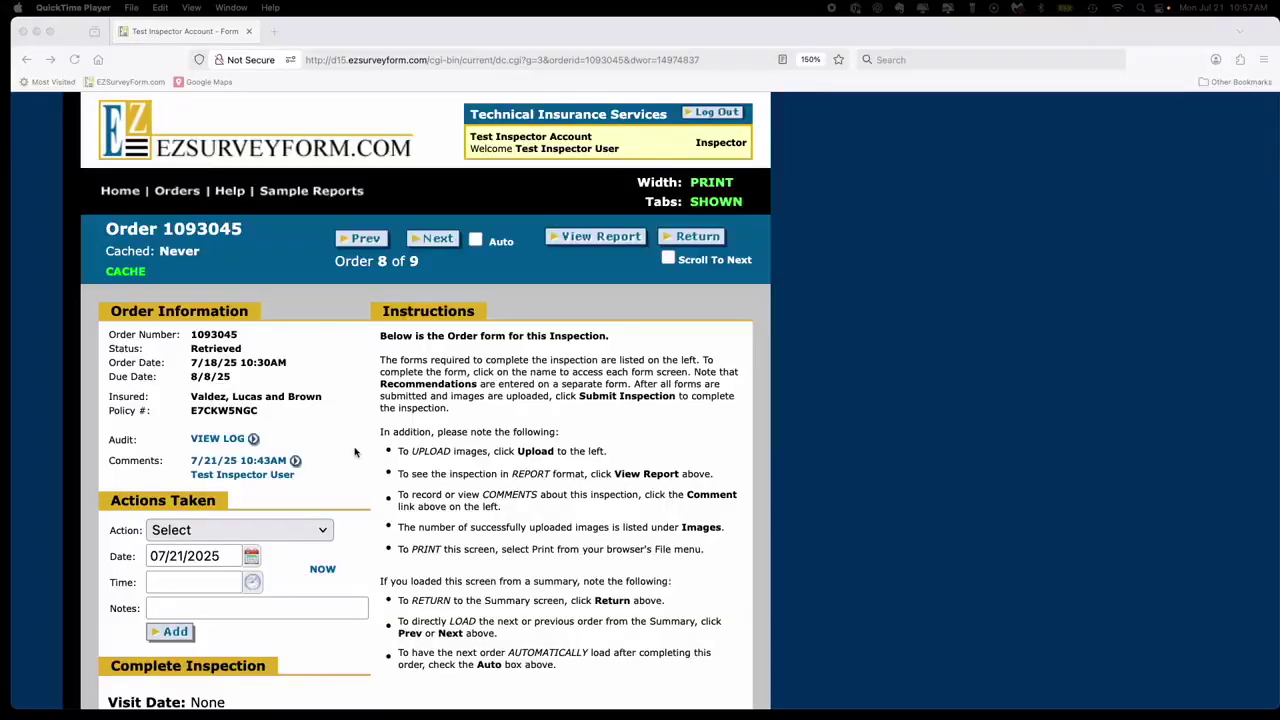
- Go to the order's photo upload page and launch the Multi-Image Upload window
{"action": "scroll", "coordinate": [355, 452], "scroll_direction": "down", "scroll_amount": 5}
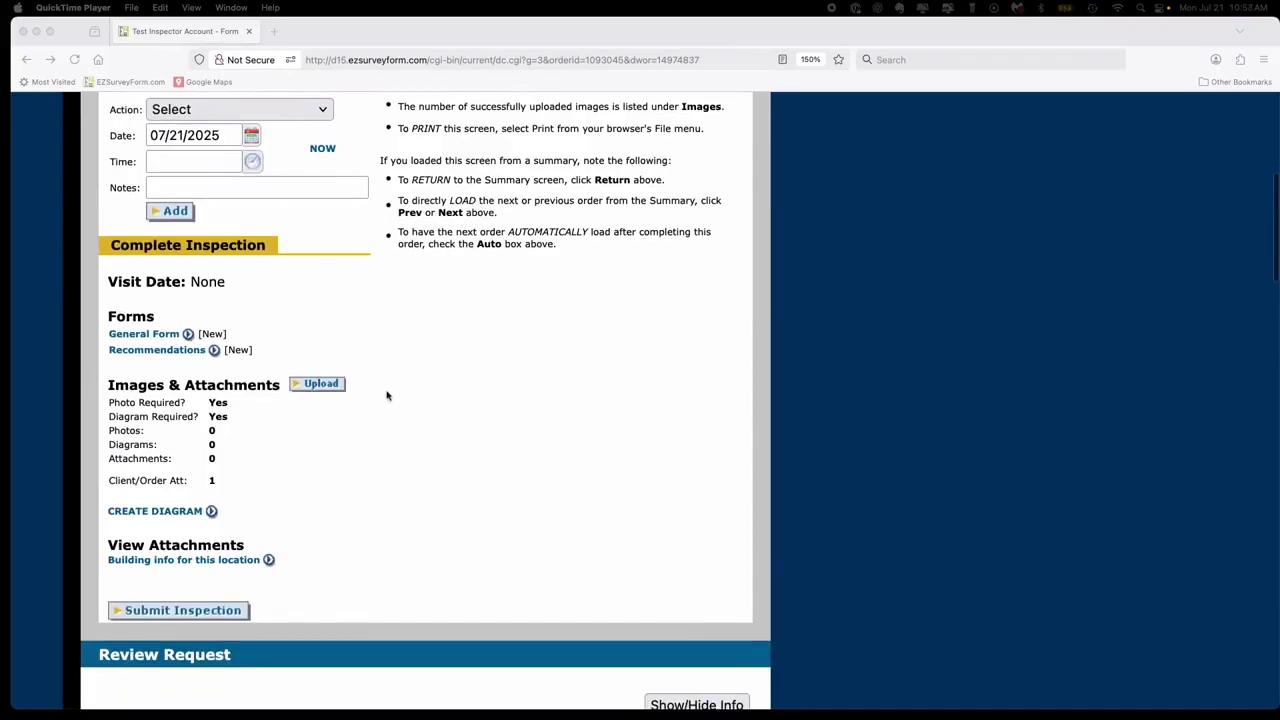
{"action": "left_click", "coordinate": [323, 389]}
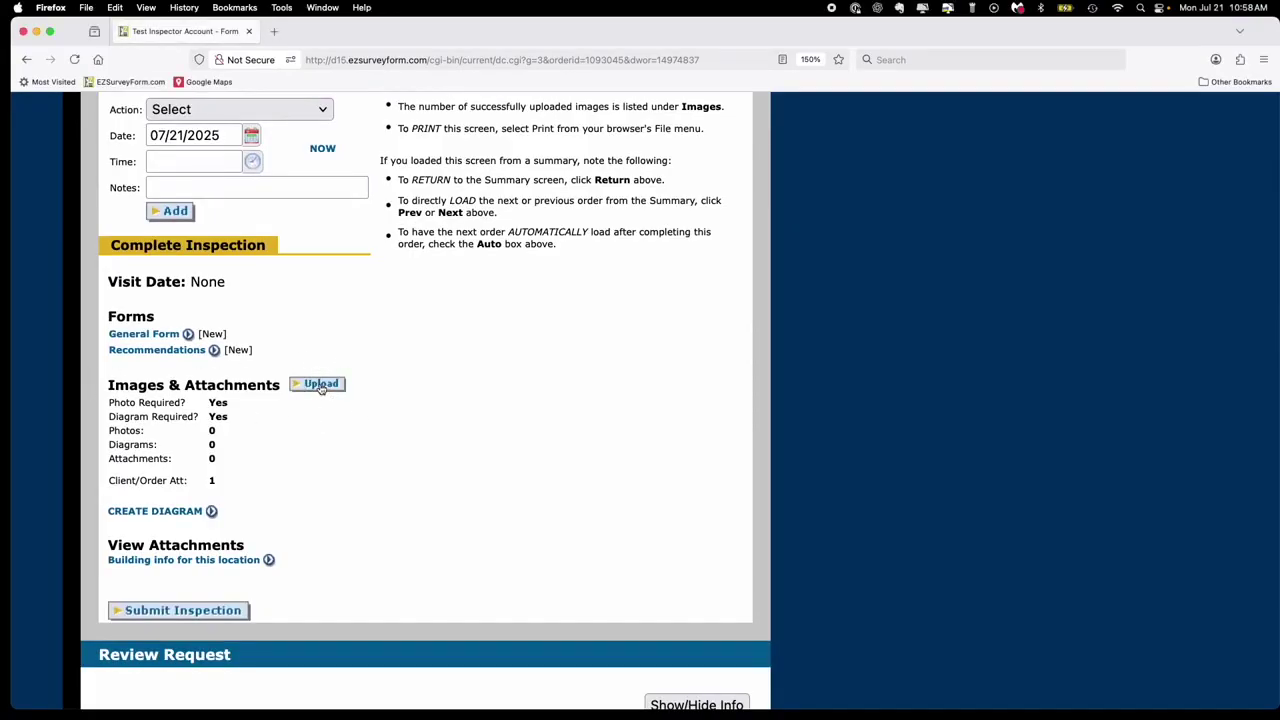
{"action": "left_click", "coordinate": [321, 386]}
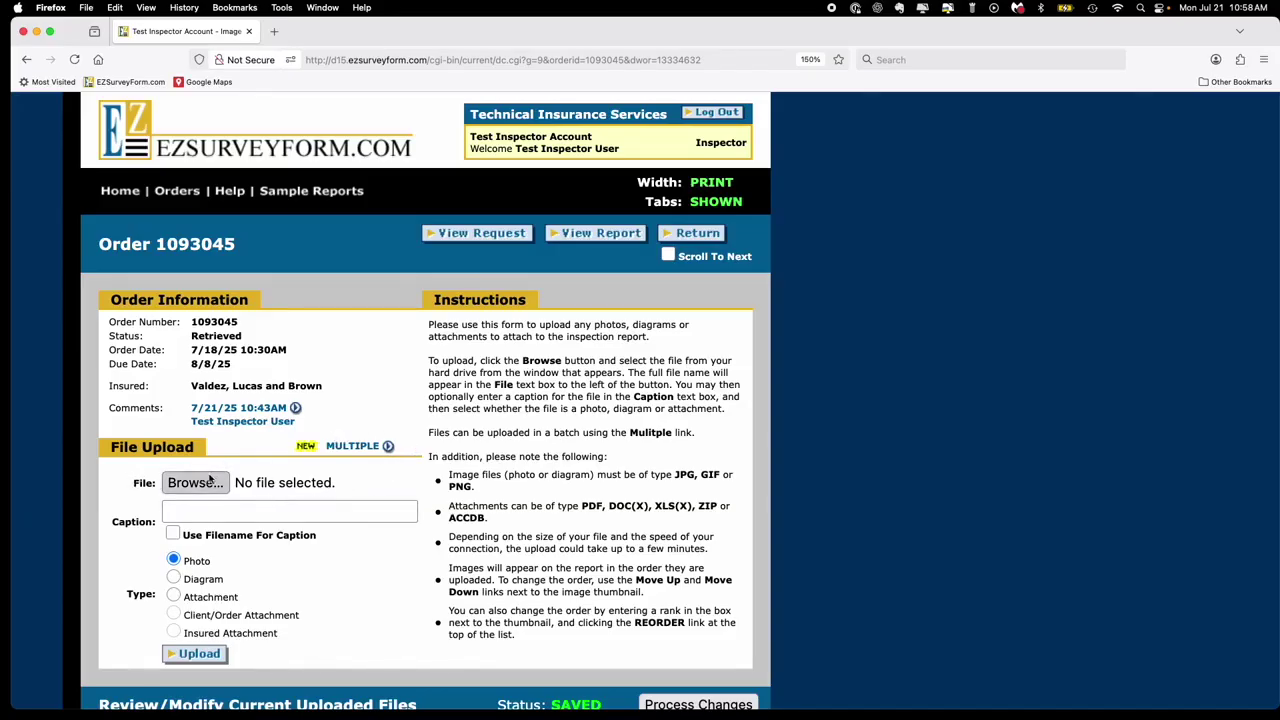
{"action": "left_click", "coordinate": [210, 481]}
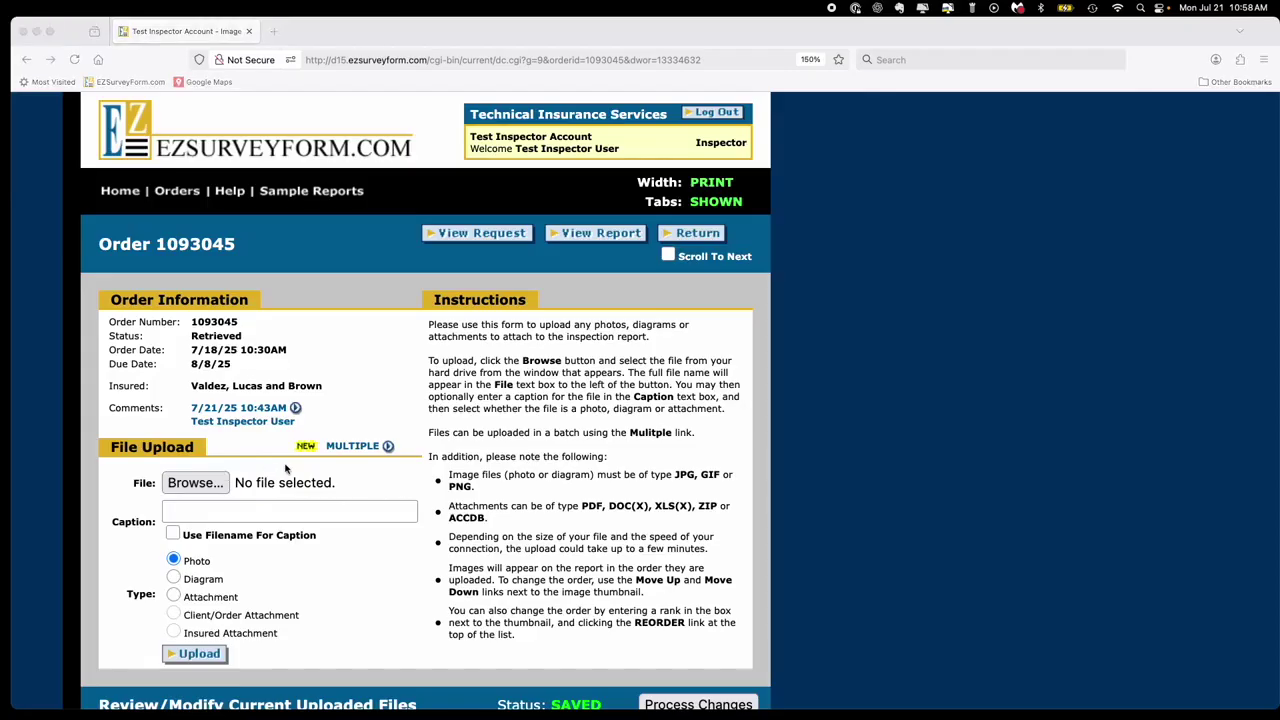
{"action": "left_click", "coordinate": [358, 447]}
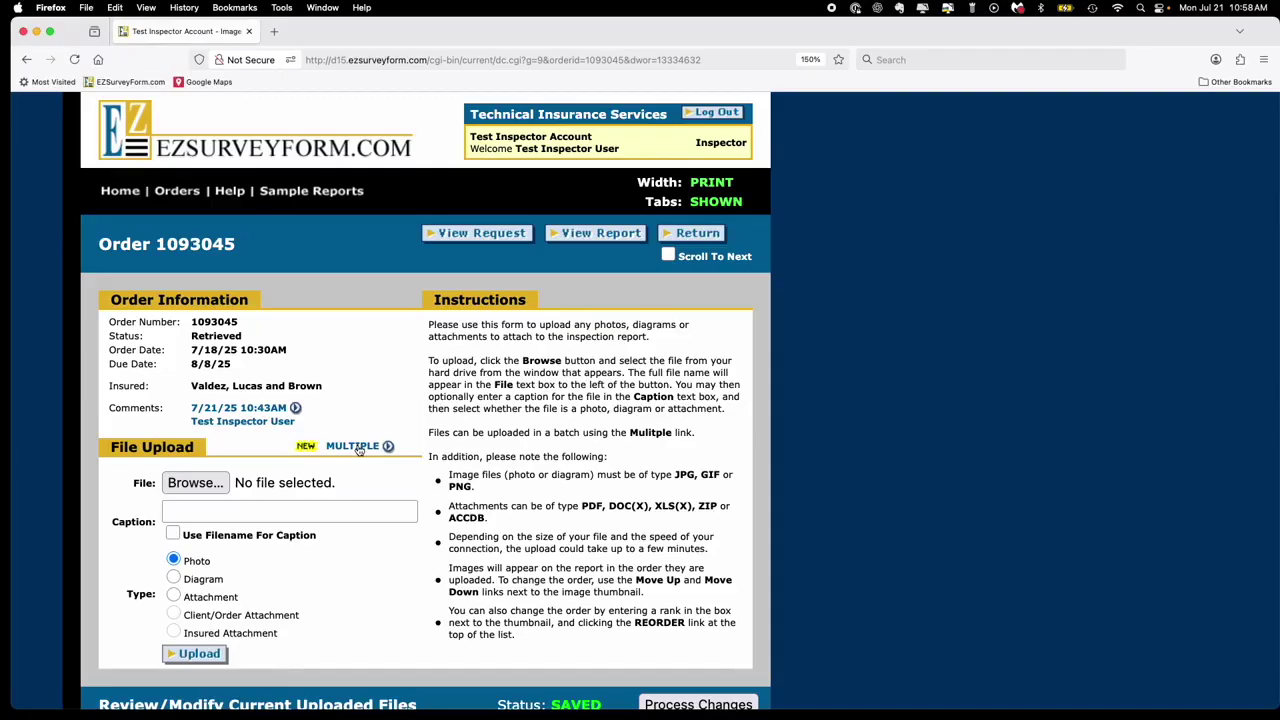
{"action": "left_click", "coordinate": [358, 447]}
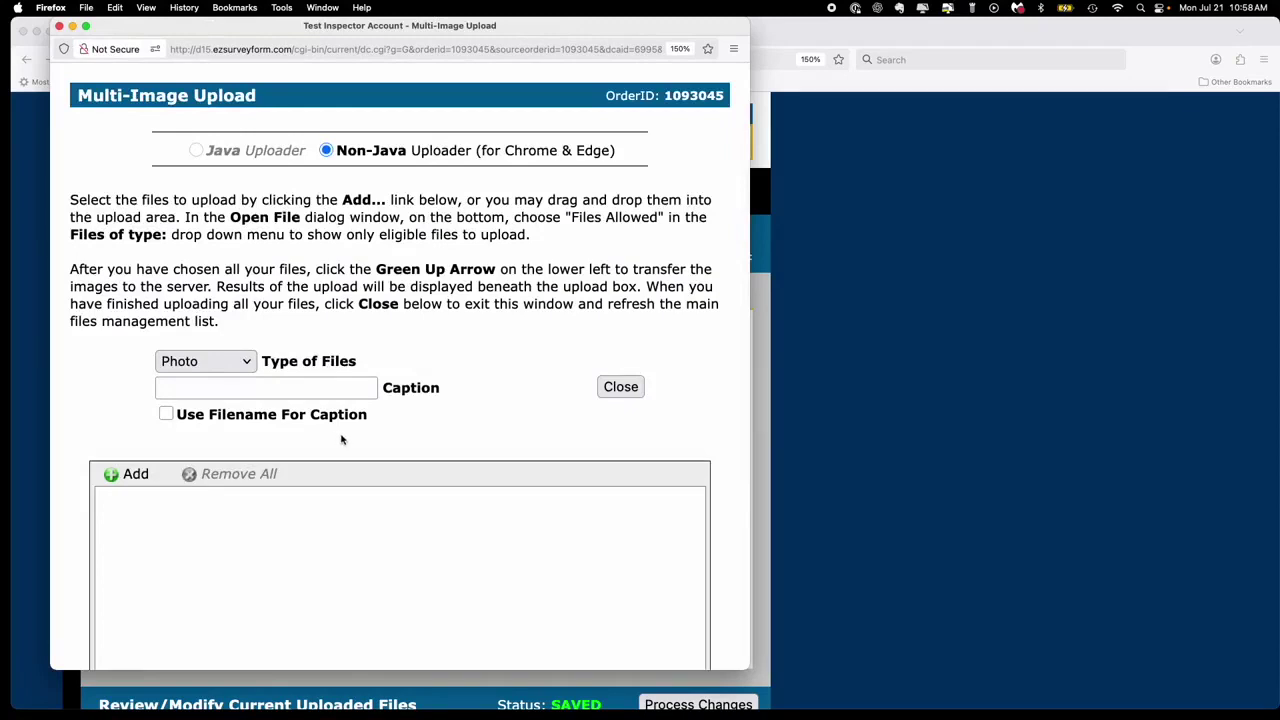
- Add all 19 photos from the order's folder under Inspection photos to the upload queue
{"action": "left_click", "coordinate": [134, 475]}
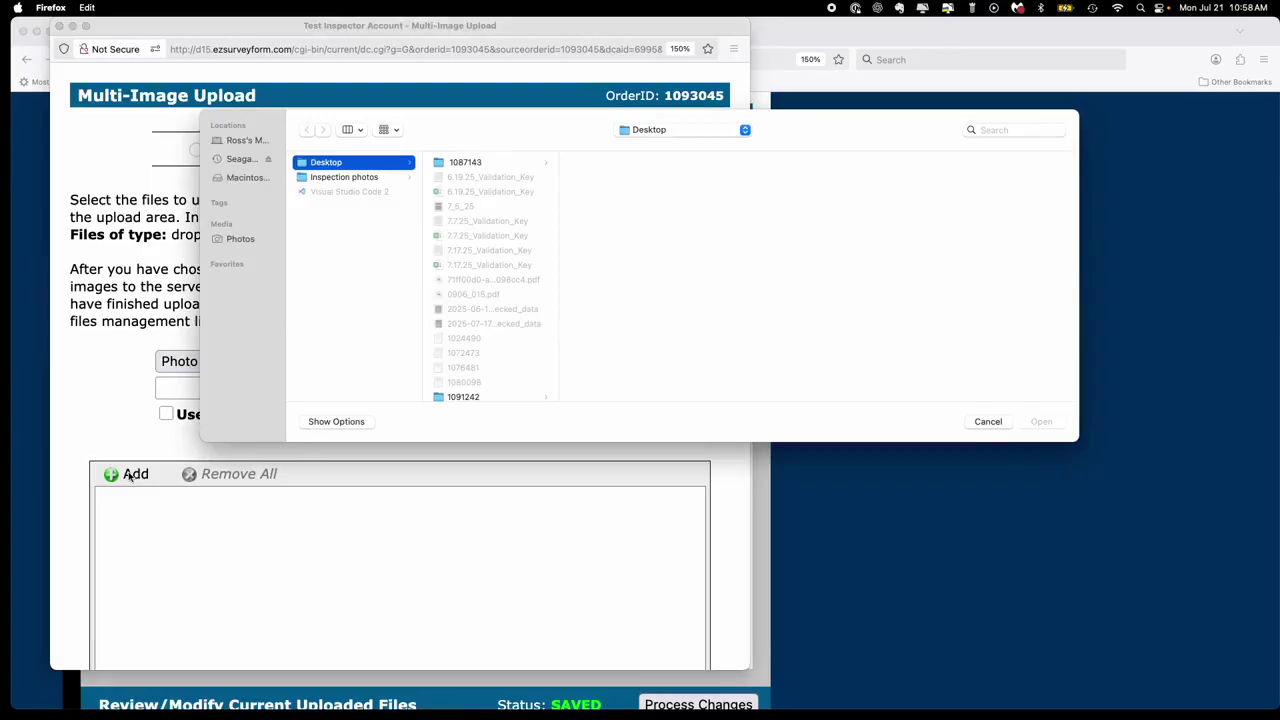
{"action": "left_click", "coordinate": [370, 178]}
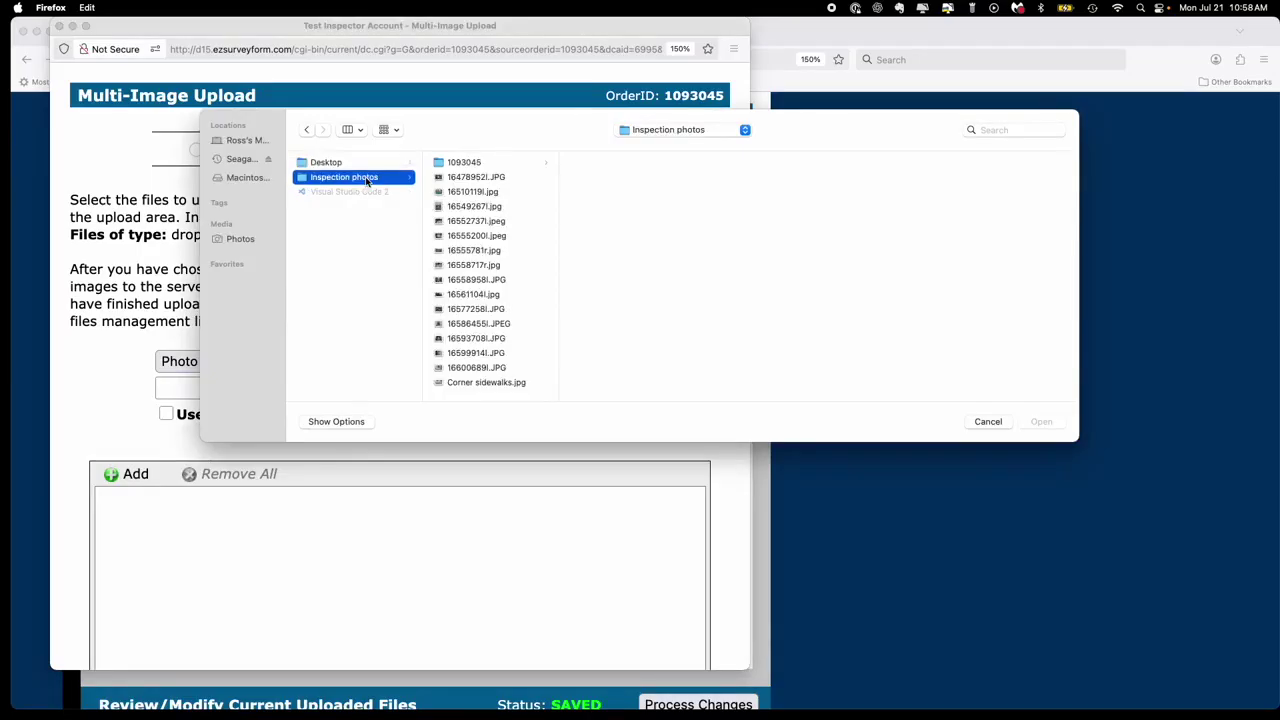
{"action": "left_click", "coordinate": [457, 164]}
{"action": "left_click", "coordinate": [634, 166]}
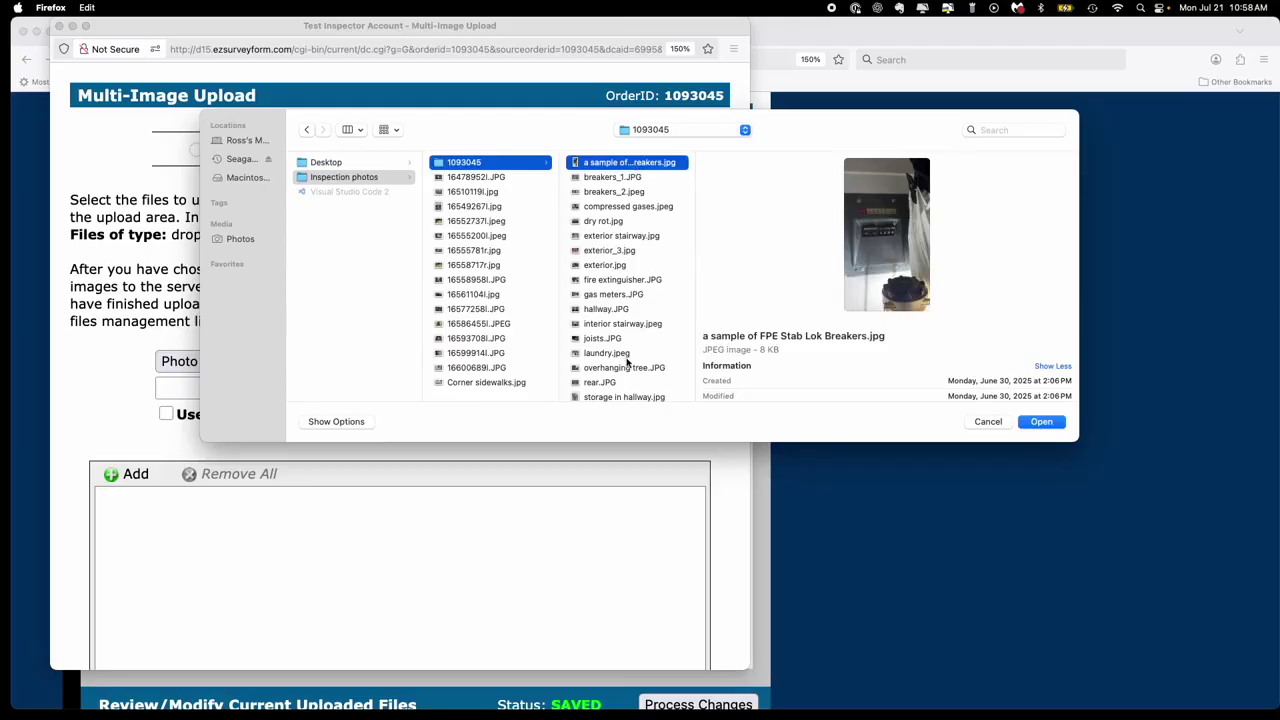
{"action": "scroll", "coordinate": [627, 364], "scroll_direction": "down", "scroll_amount": 3}
{"action": "left_click", "coordinate": [621, 388], "text": "shift"}
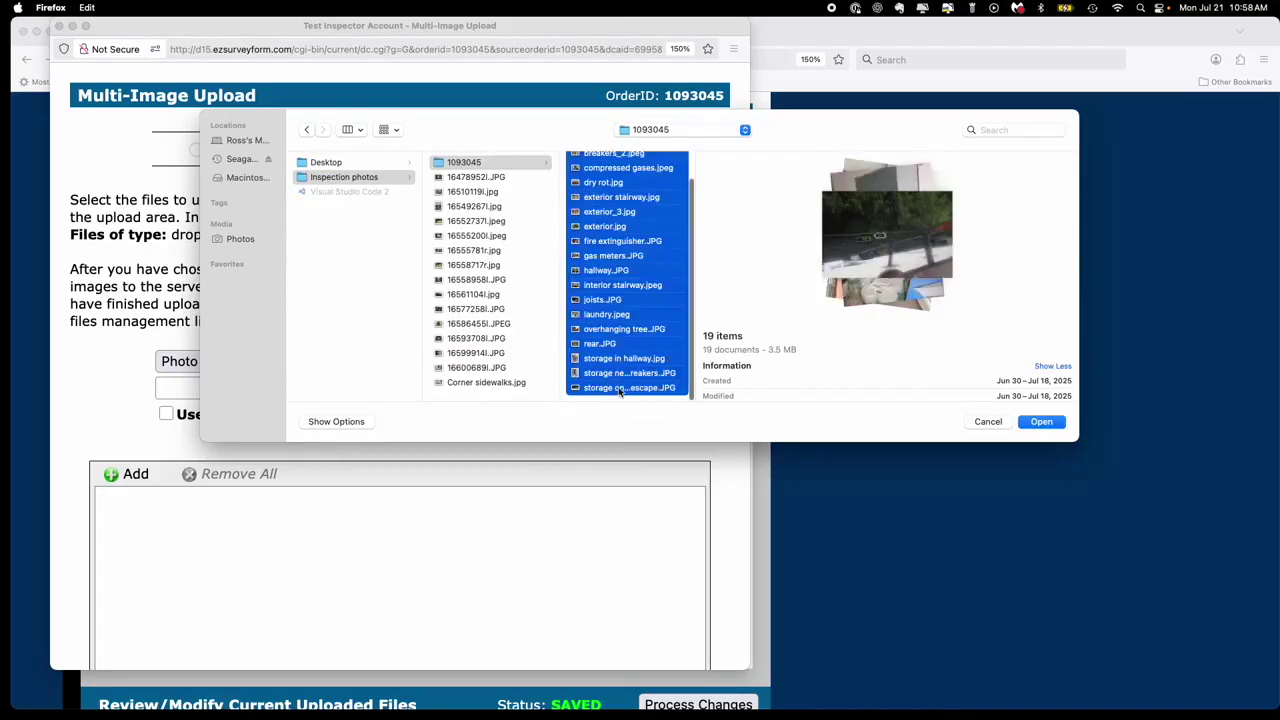
{"action": "left_click", "coordinate": [1041, 421]}
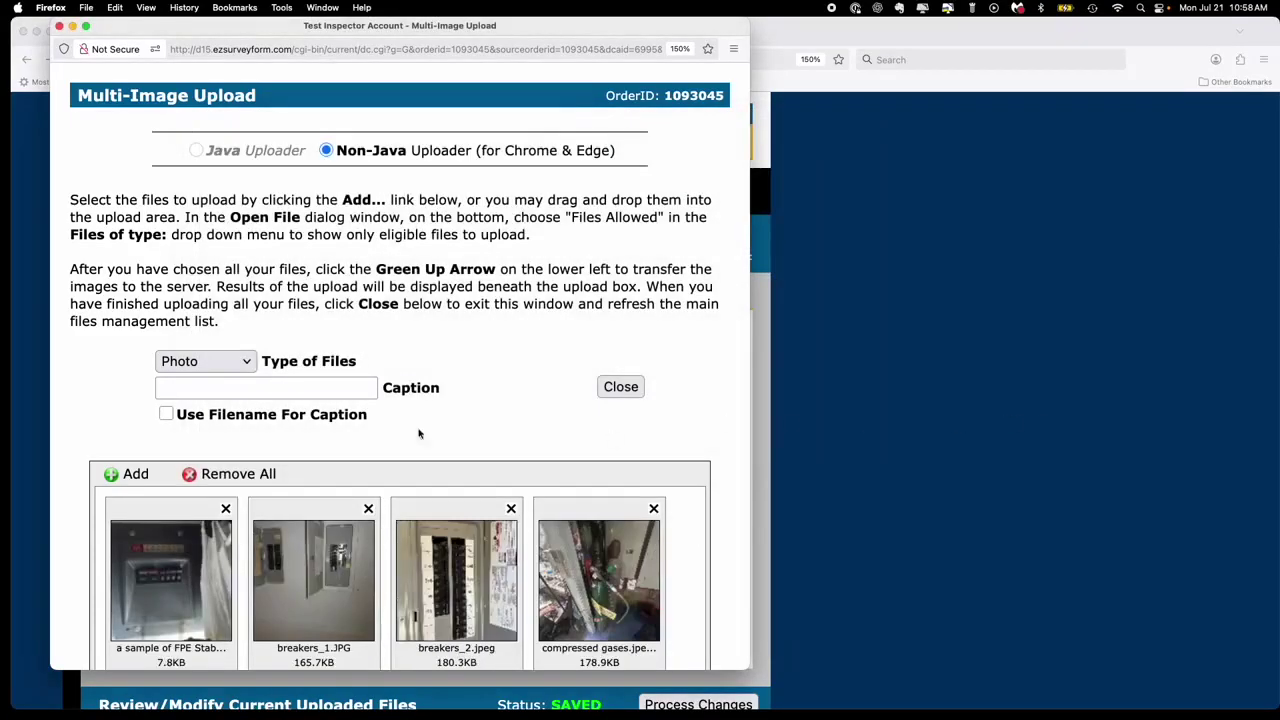
- Enable Use Filename For Caption for the queued photos
{"action": "scroll", "coordinate": [415, 460], "scroll_direction": "down", "scroll_amount": 3}
{"action": "scroll", "coordinate": [413, 459], "scroll_direction": "down", "scroll_amount": 8}
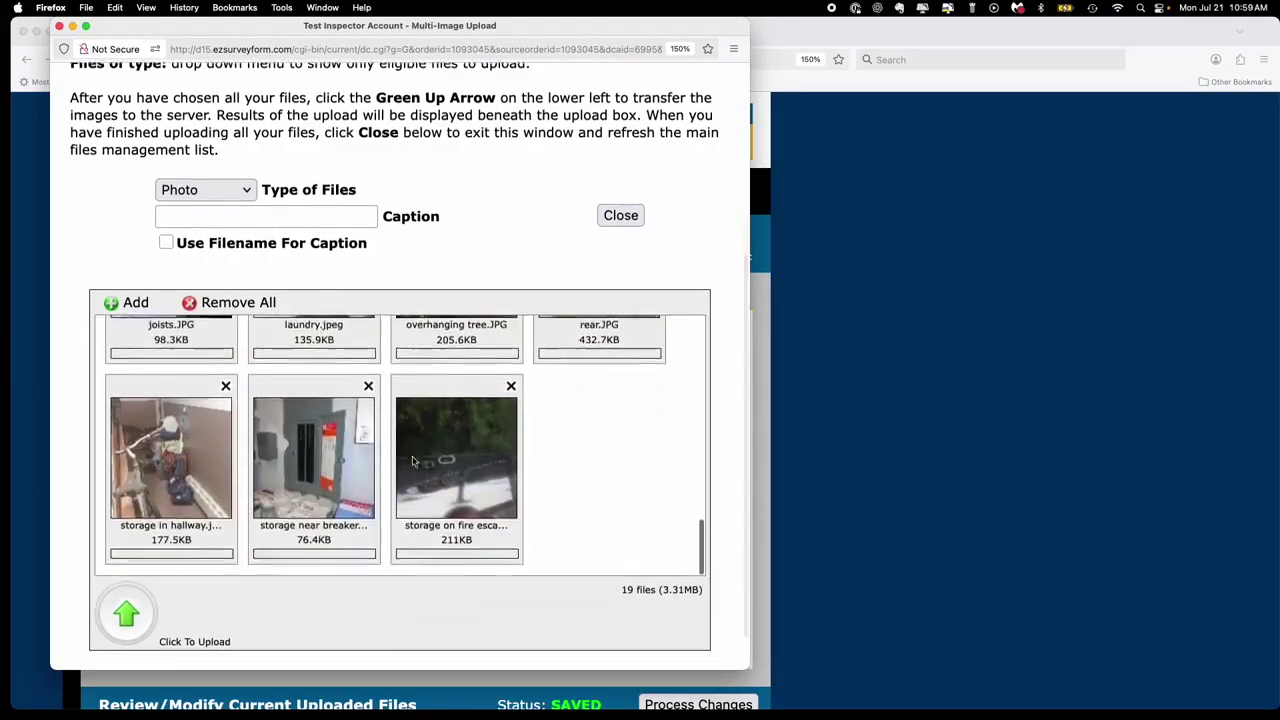
{"action": "scroll", "coordinate": [413, 460], "scroll_direction": "down", "scroll_amount": 1}
{"action": "scroll", "coordinate": [413, 460], "scroll_direction": "up", "scroll_amount": 3}
{"action": "scroll", "coordinate": [413, 460], "scroll_direction": "up", "scroll_amount": 5}
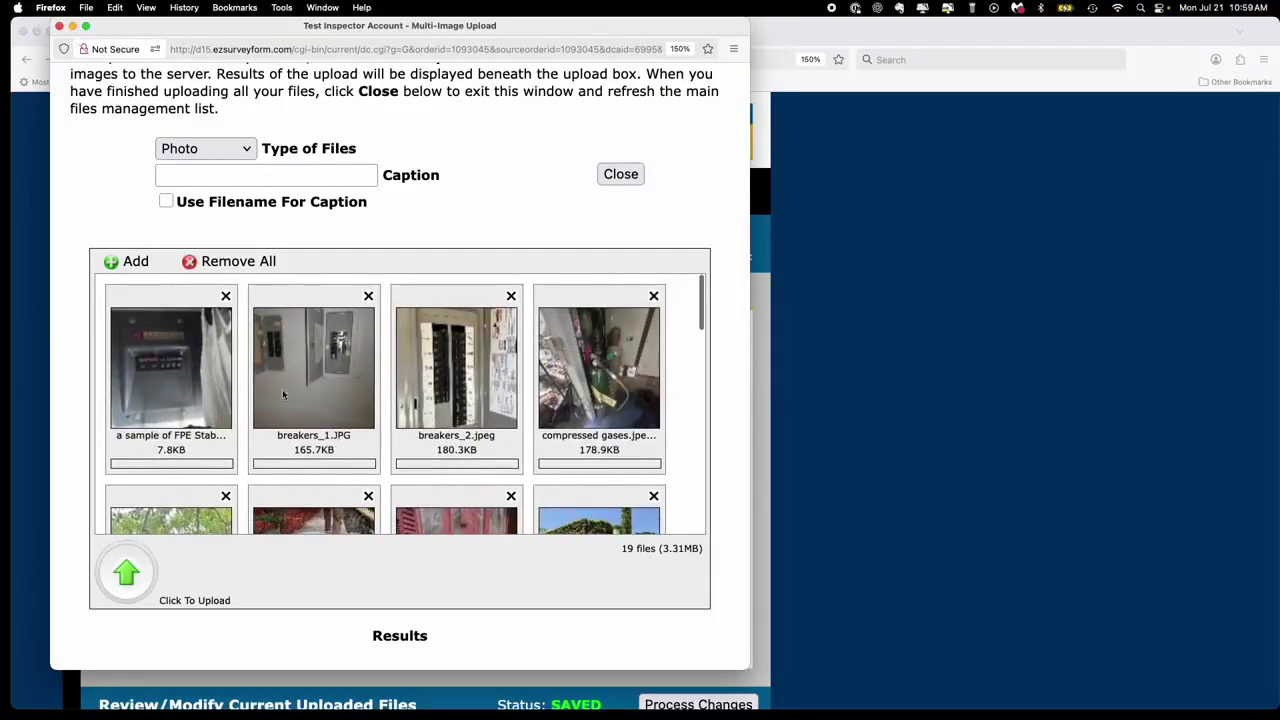
{"action": "left_click", "coordinate": [166, 202]}
- Upload all 19 queued photos, then close the Multi-Image Upload window
{"action": "left_click", "coordinate": [127, 574]}
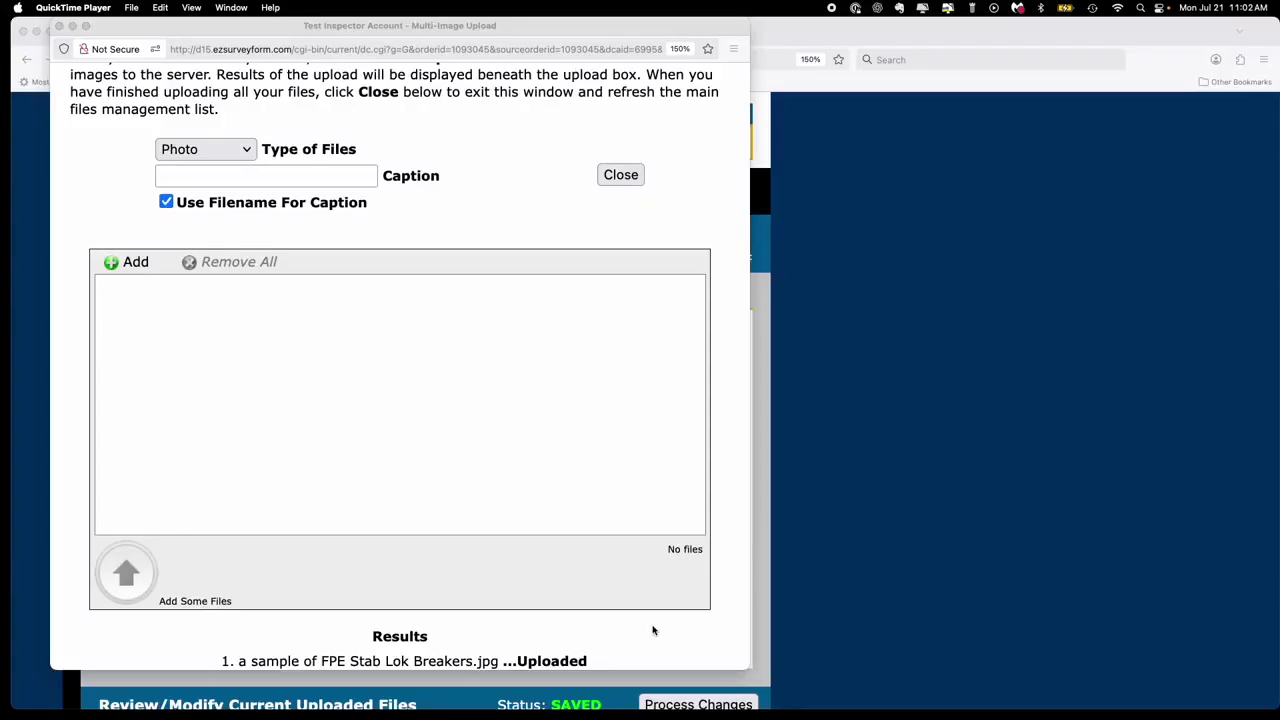
{"action": "scroll", "coordinate": [653, 630], "scroll_direction": "down", "scroll_amount": 8}
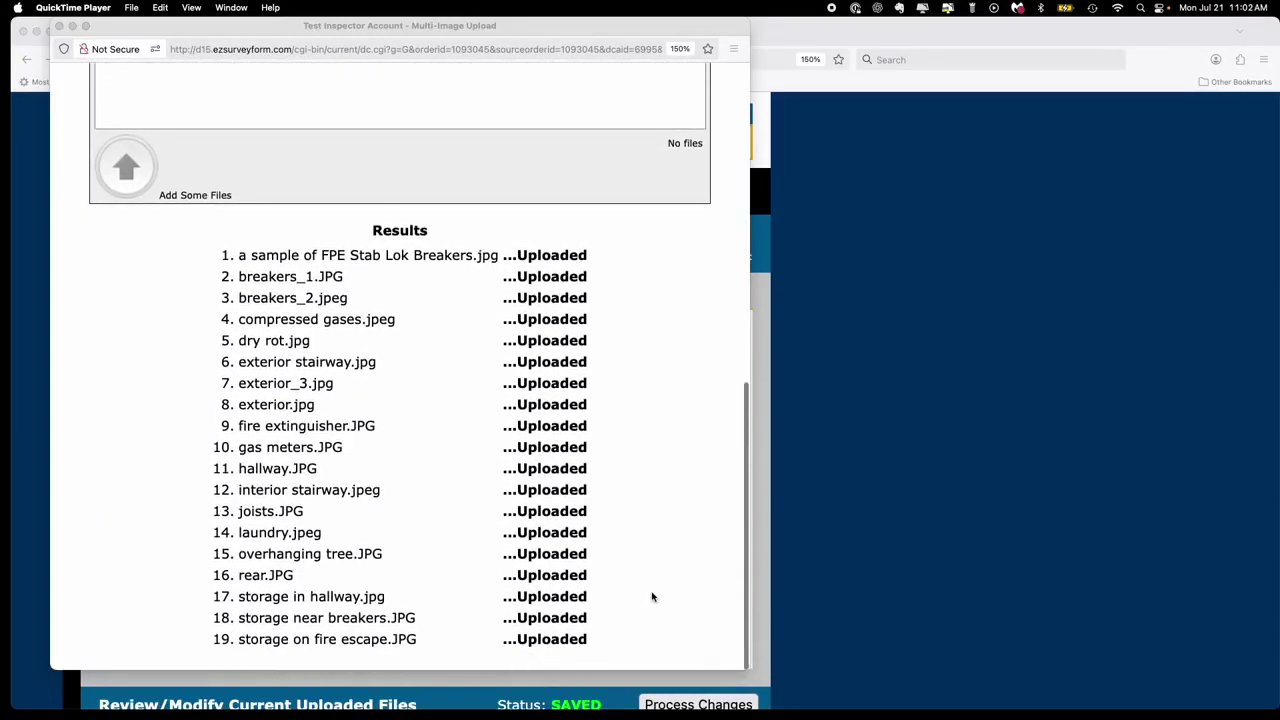
{"action": "scroll", "coordinate": [652, 597], "scroll_direction": "up", "scroll_amount": 3}
{"action": "scroll", "coordinate": [652, 597], "scroll_direction": "up", "scroll_amount": 8}
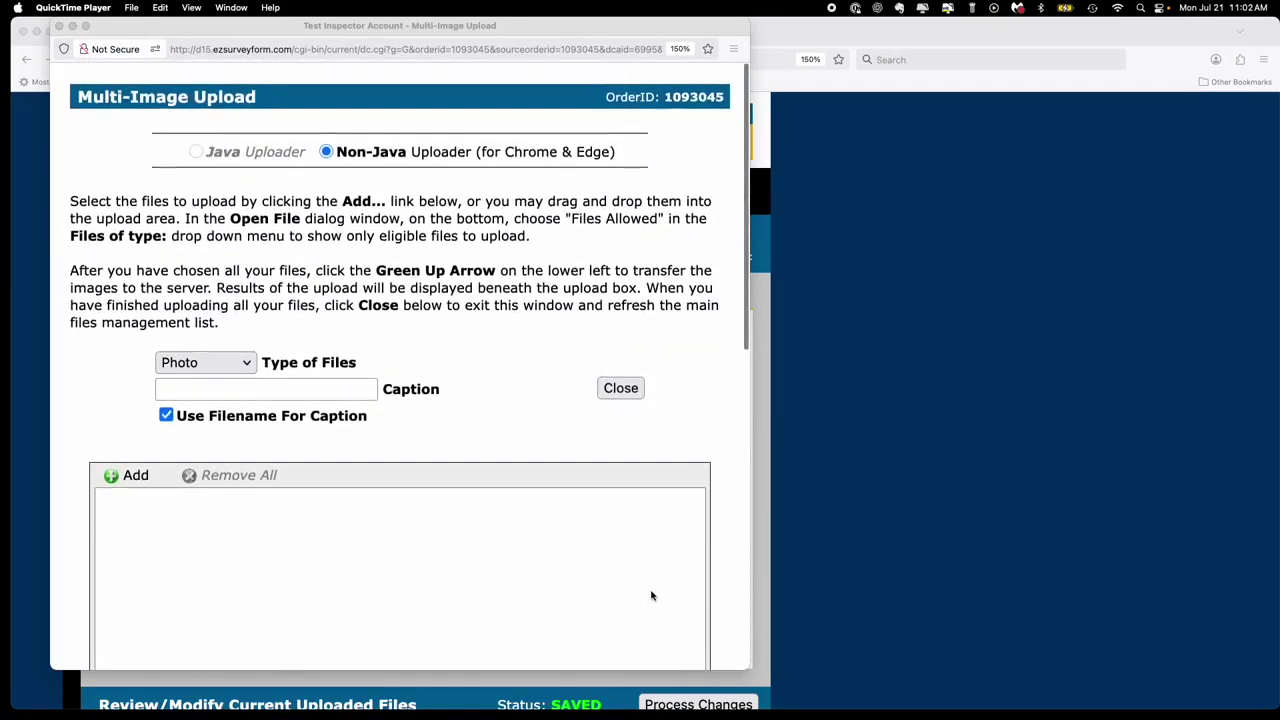
{"action": "left_click", "coordinate": [624, 390]}
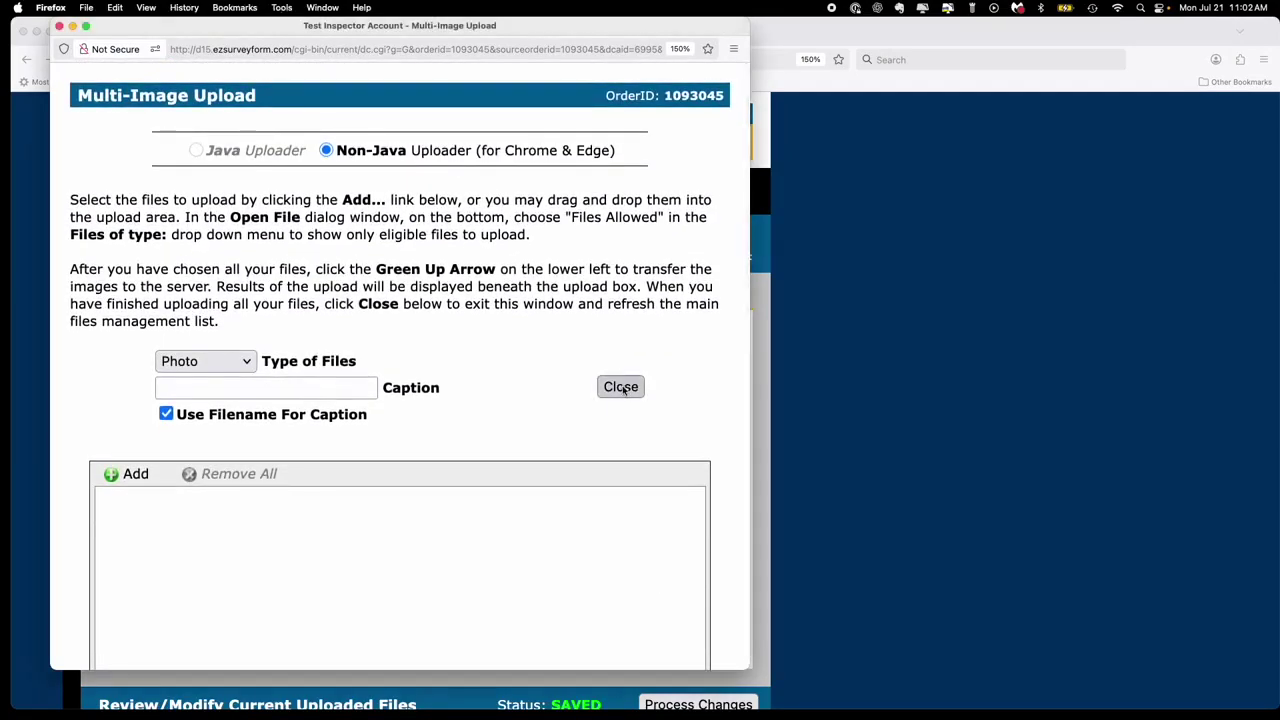
{"action": "left_click", "coordinate": [621, 389]}
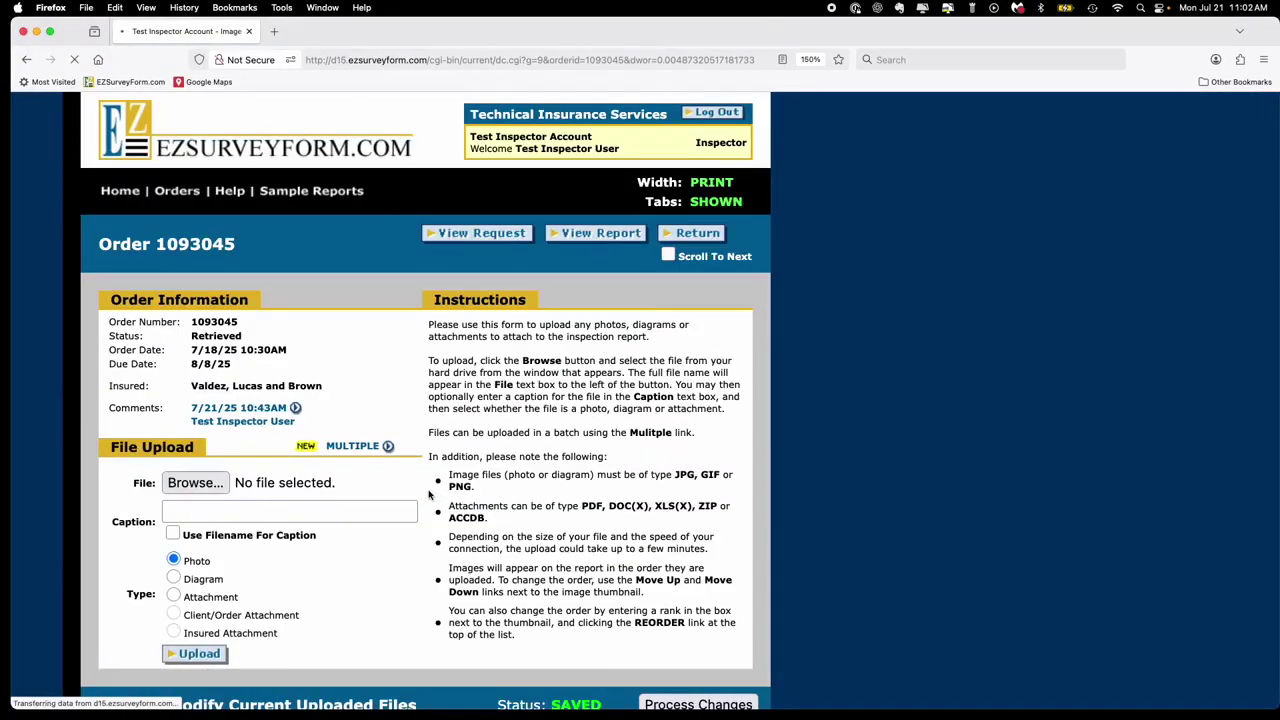
{"action": "scroll", "coordinate": [429, 494], "scroll_direction": "down", "scroll_amount": 5}
{"action": "scroll", "coordinate": [429, 494], "scroll_direction": "down", "scroll_amount": 10}
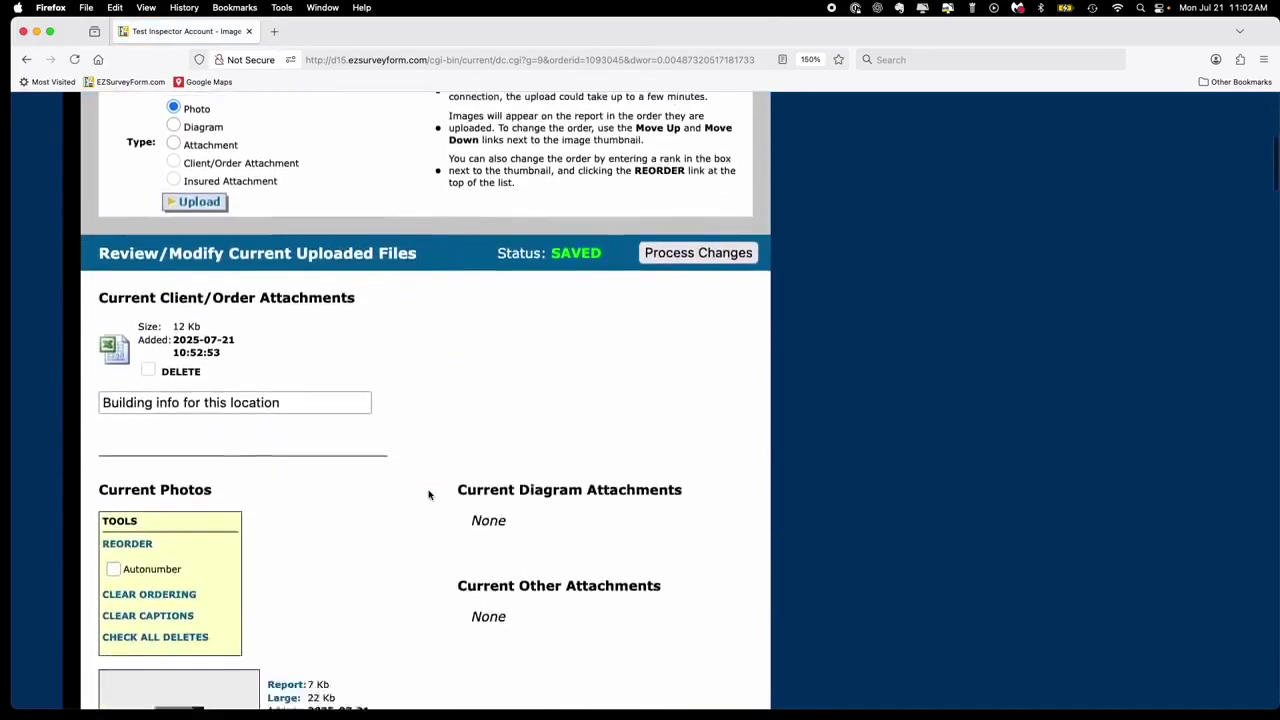
{"action": "scroll", "coordinate": [435, 540], "scroll_direction": "down", "scroll_amount": 20}
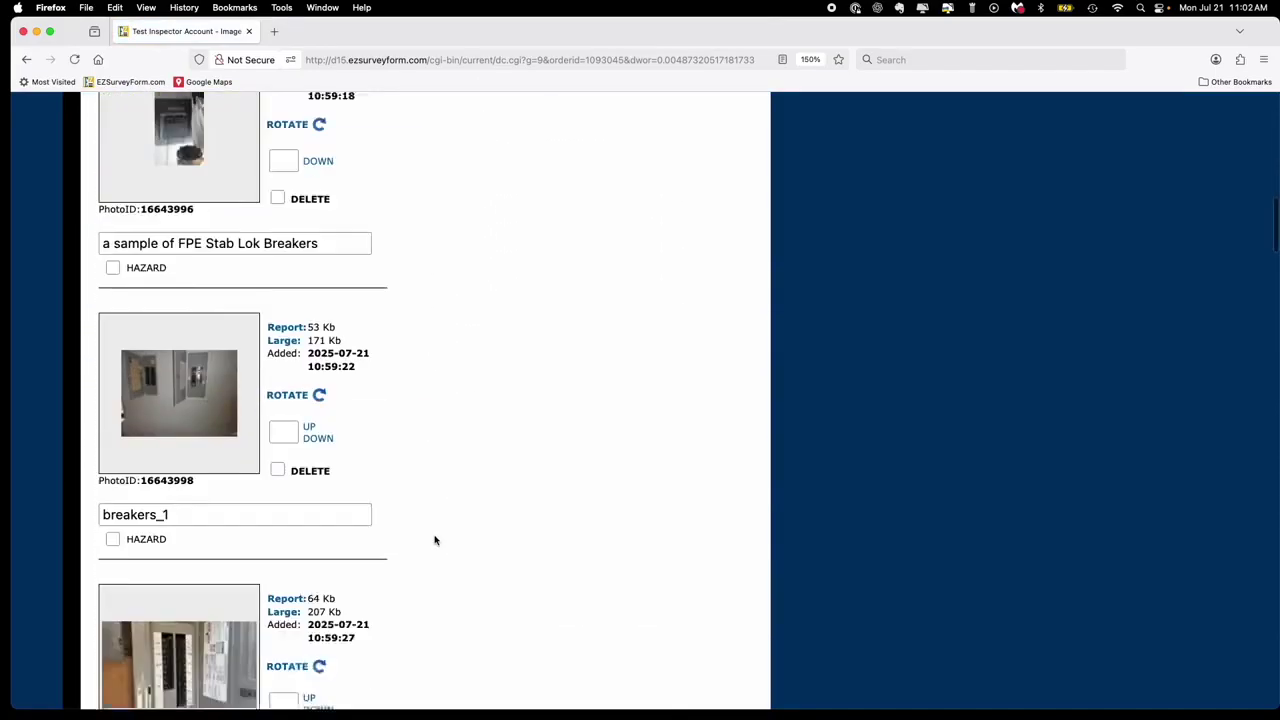
{"action": "scroll", "coordinate": [435, 540], "scroll_direction": "up", "scroll_amount": 20}
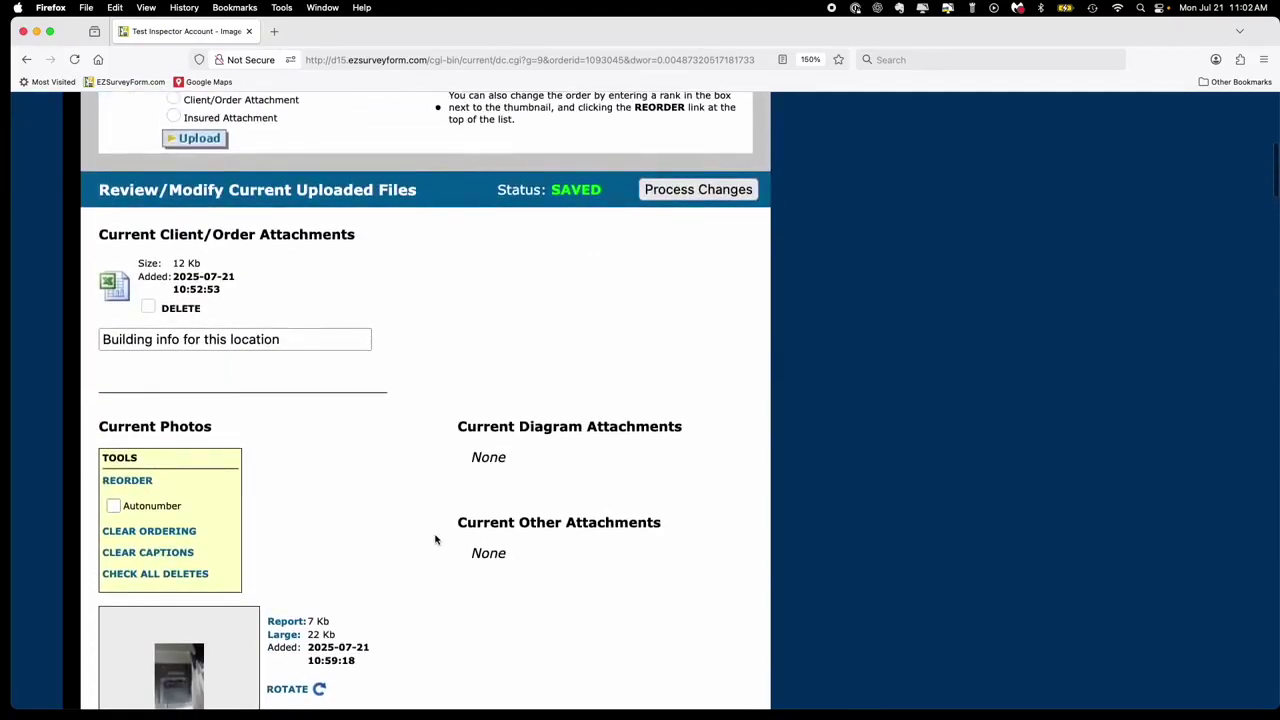
{"action": "scroll", "coordinate": [435, 540], "scroll_direction": "down", "scroll_amount": 1}
{"action": "scroll", "coordinate": [435, 540], "scroll_direction": "up", "scroll_amount": 2}
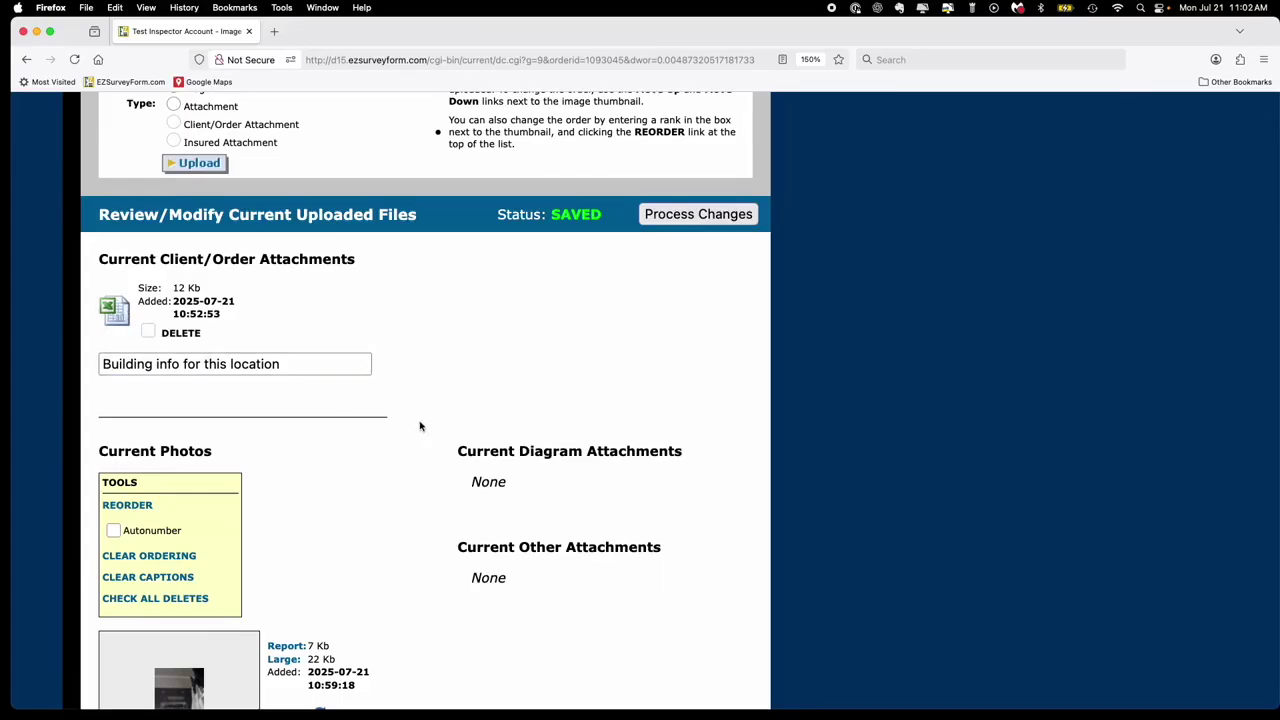
{"action": "scroll", "coordinate": [446, 430], "scroll_direction": "down", "scroll_amount": 3}
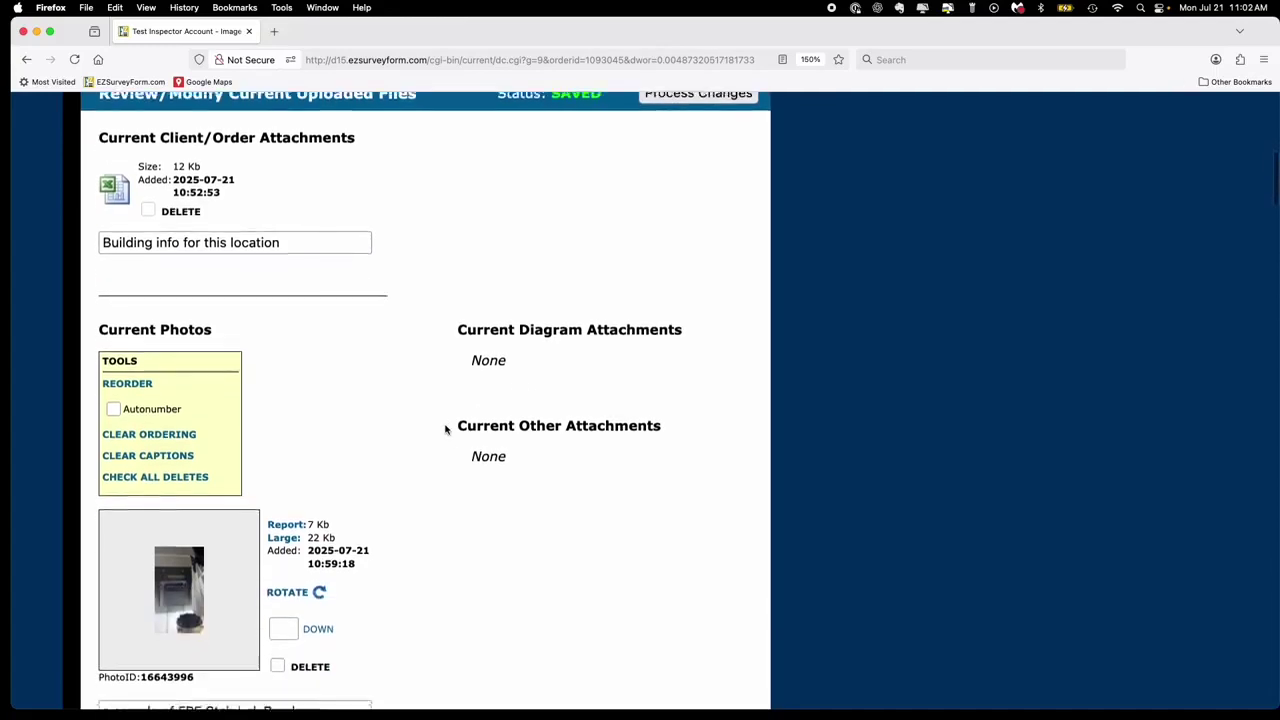
{"action": "scroll", "coordinate": [446, 430], "scroll_direction": "down", "scroll_amount": 6}
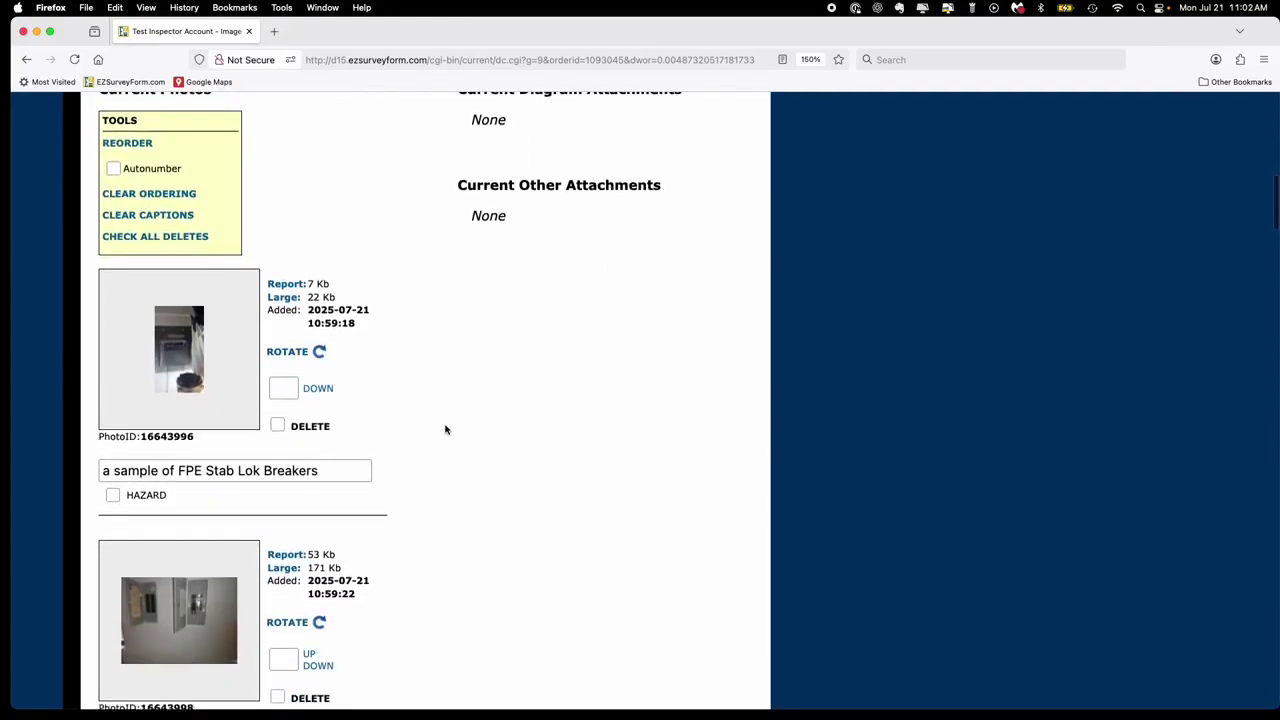
{"action": "scroll", "coordinate": [446, 430], "scroll_direction": "down", "scroll_amount": 2}
{"action": "scroll", "coordinate": [446, 430], "scroll_direction": "up", "scroll_amount": 2}
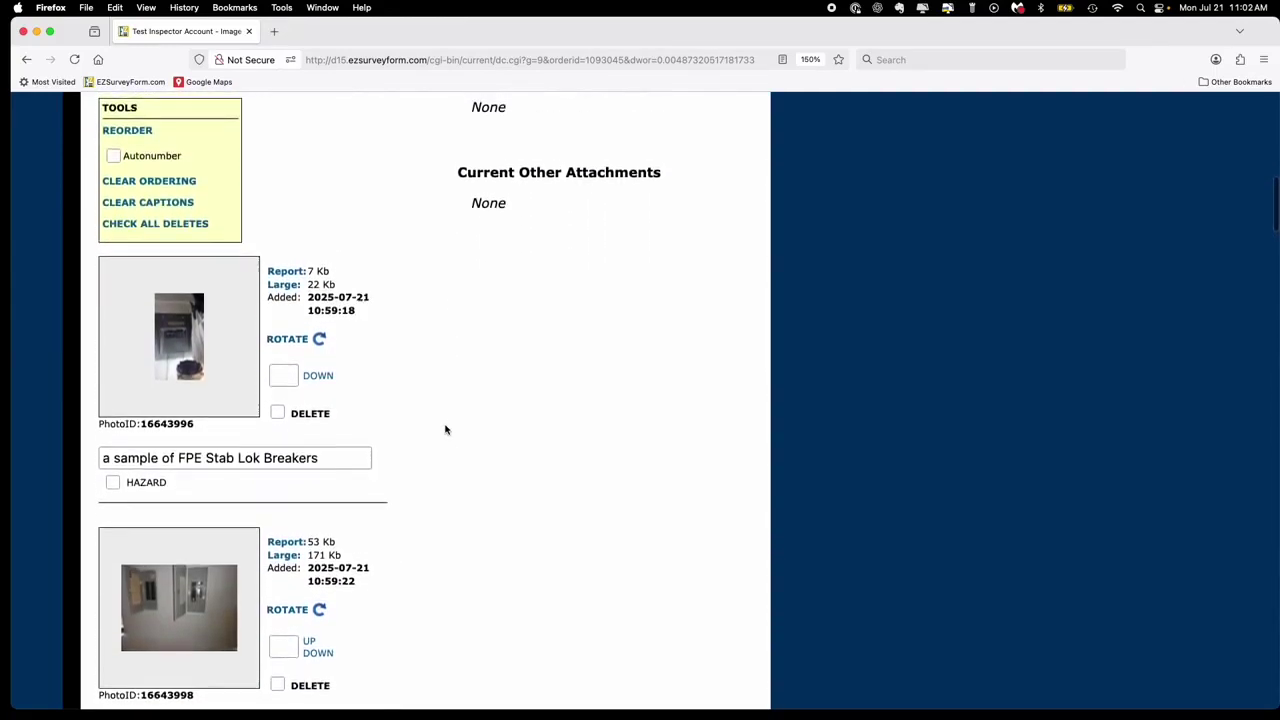
{"action": "left_click", "coordinate": [337, 459]}
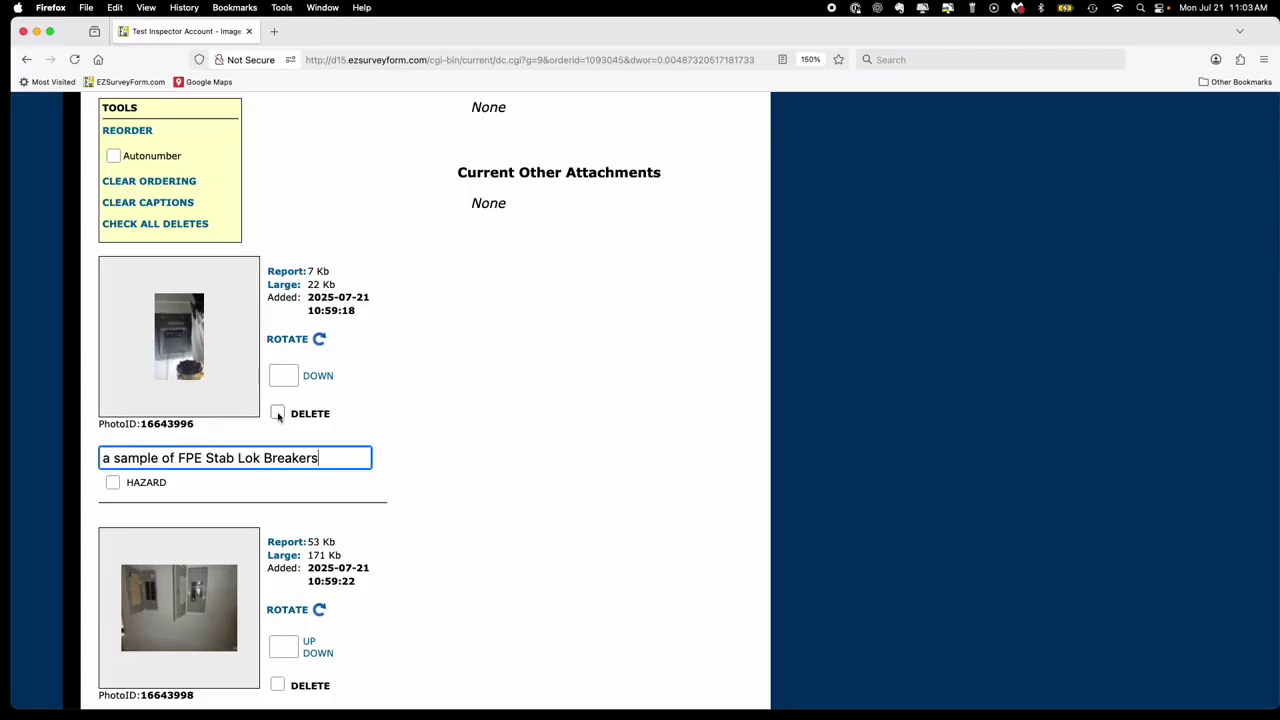
{"action": "left_click", "coordinate": [320, 340]}
{"action": "left_click", "coordinate": [320, 340]}
{"action": "left_click", "coordinate": [320, 340]}
{"action": "left_click", "coordinate": [320, 340]}
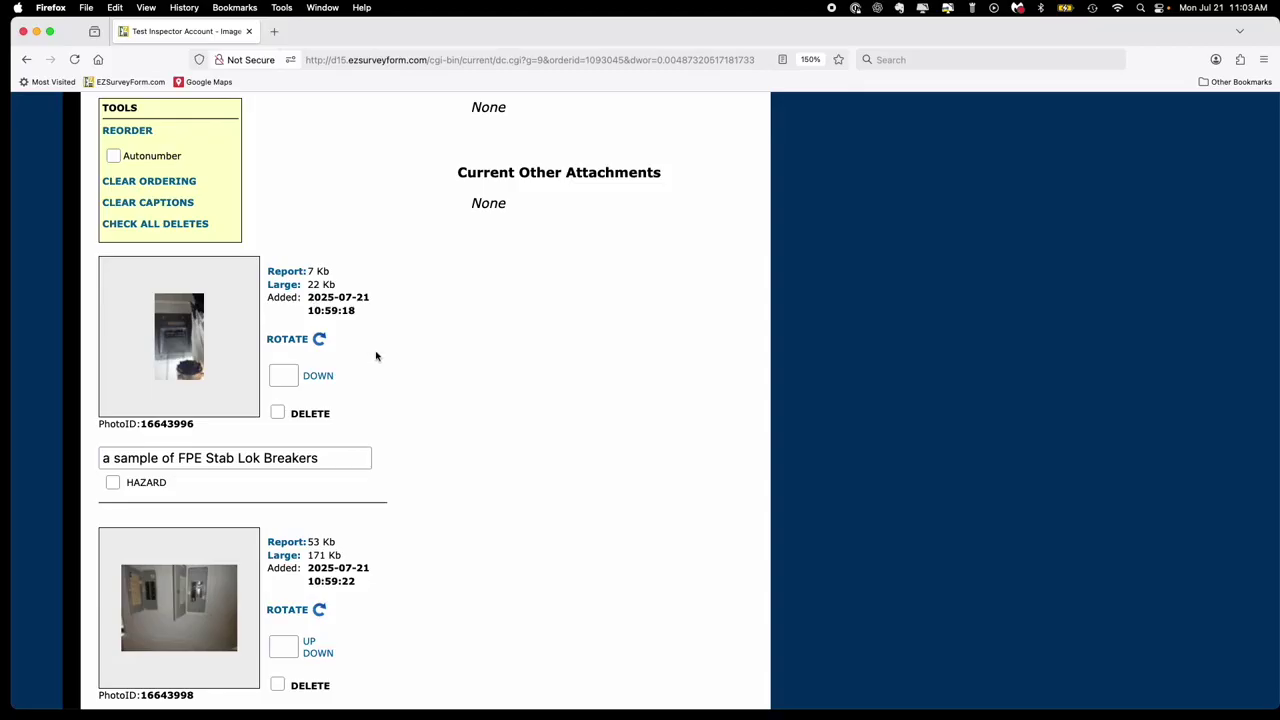
{"action": "scroll", "coordinate": [376, 356], "scroll_direction": "down", "scroll_amount": 10}
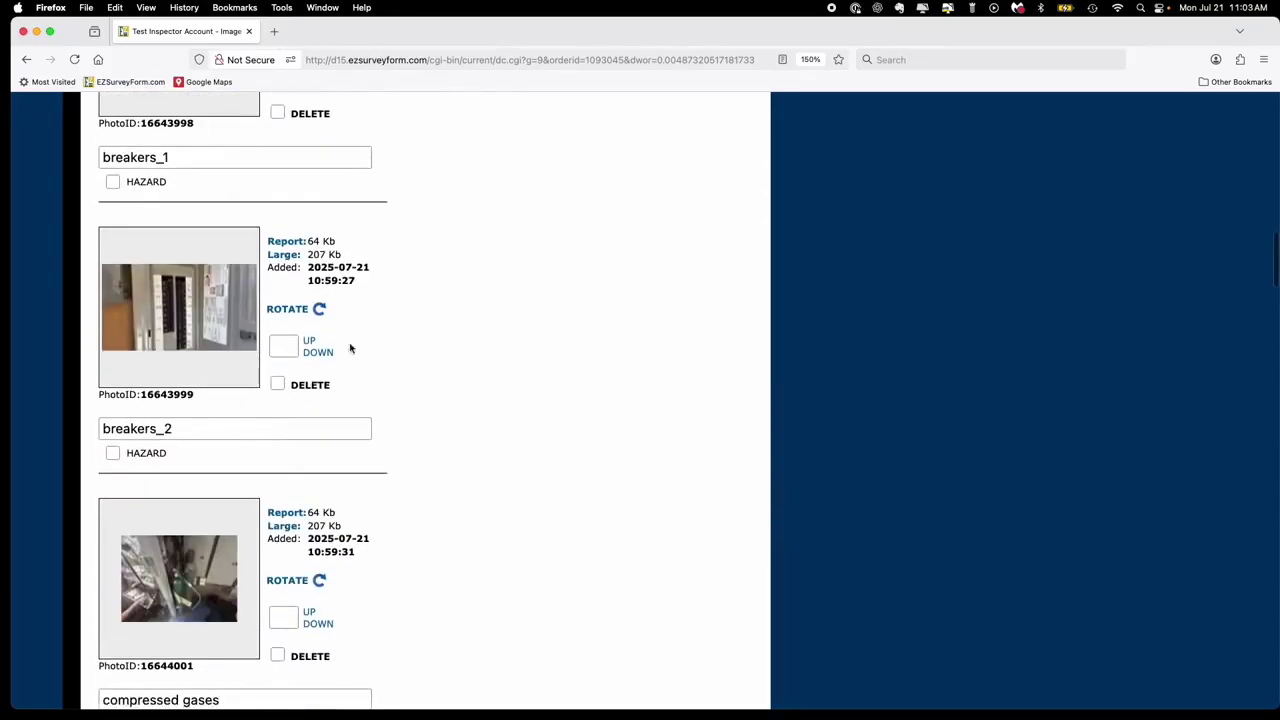
- Review the enlarged, large and report-size previews of the breakers_2 photo
{"action": "left_click", "coordinate": [211, 296]}
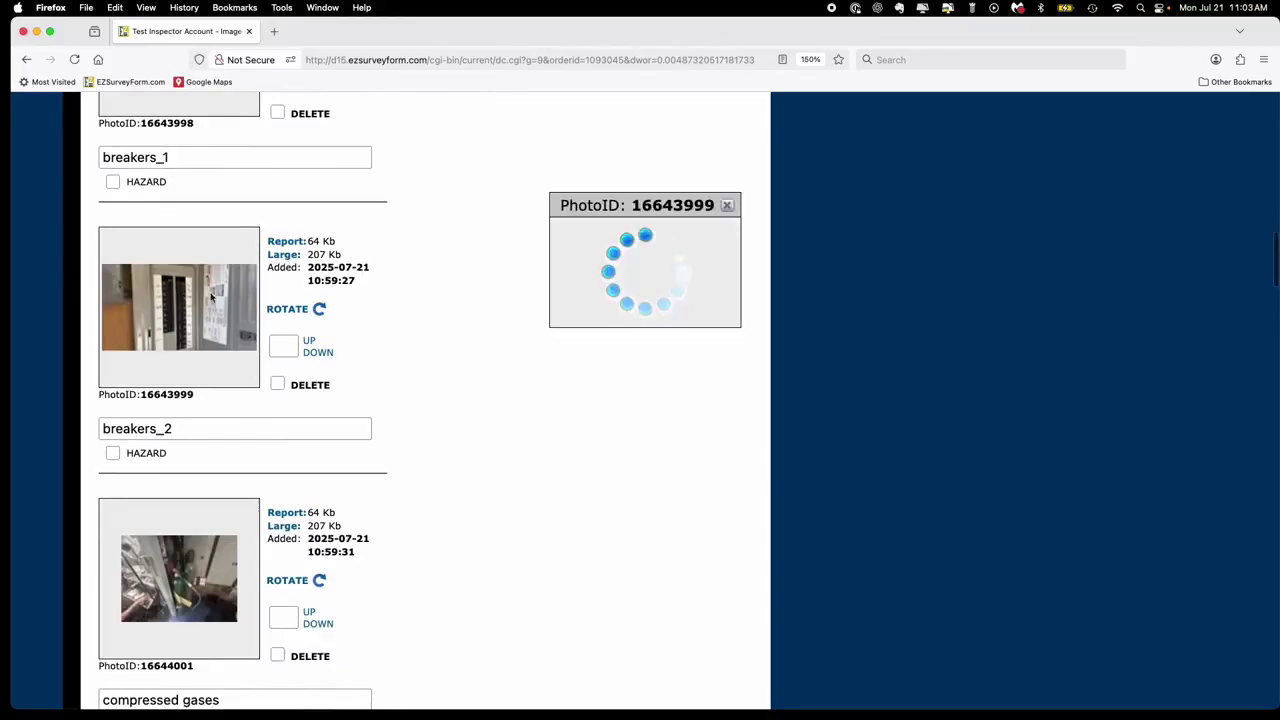
{"action": "scroll", "coordinate": [262, 312], "scroll_direction": "down", "scroll_amount": 3}
{"action": "scroll", "coordinate": [262, 312], "scroll_direction": "down", "scroll_amount": 3}
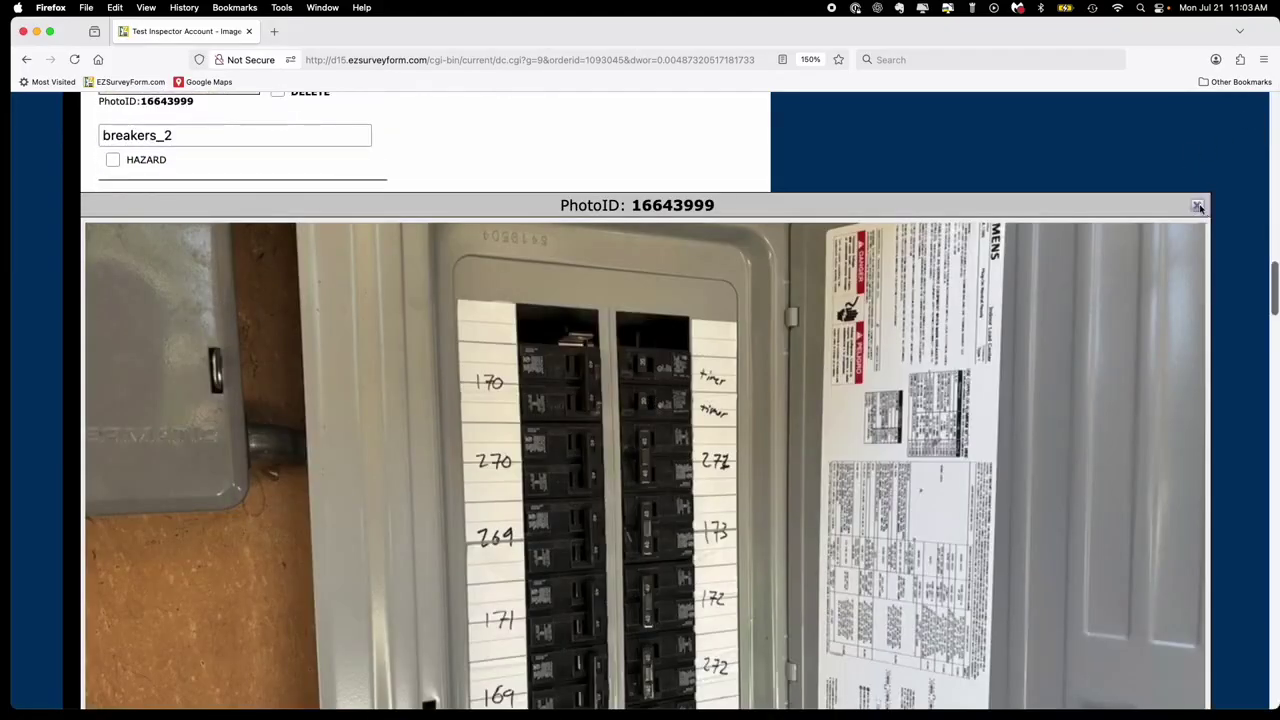
{"action": "left_click", "coordinate": [1199, 207]}
{"action": "scroll", "coordinate": [197, 210], "scroll_direction": "up", "scroll_amount": 5}
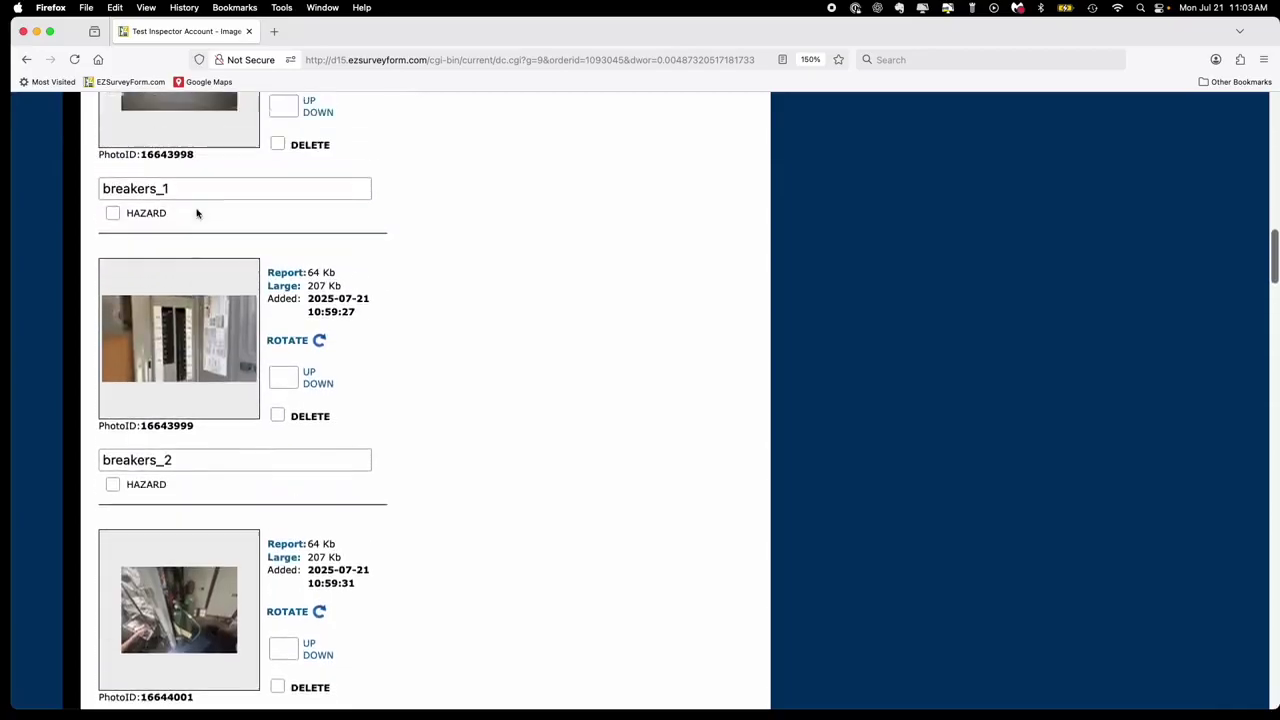
{"action": "left_click", "coordinate": [283, 288]}
{"action": "left_click", "coordinate": [1197, 206]}
{"action": "left_click", "coordinate": [285, 273]}
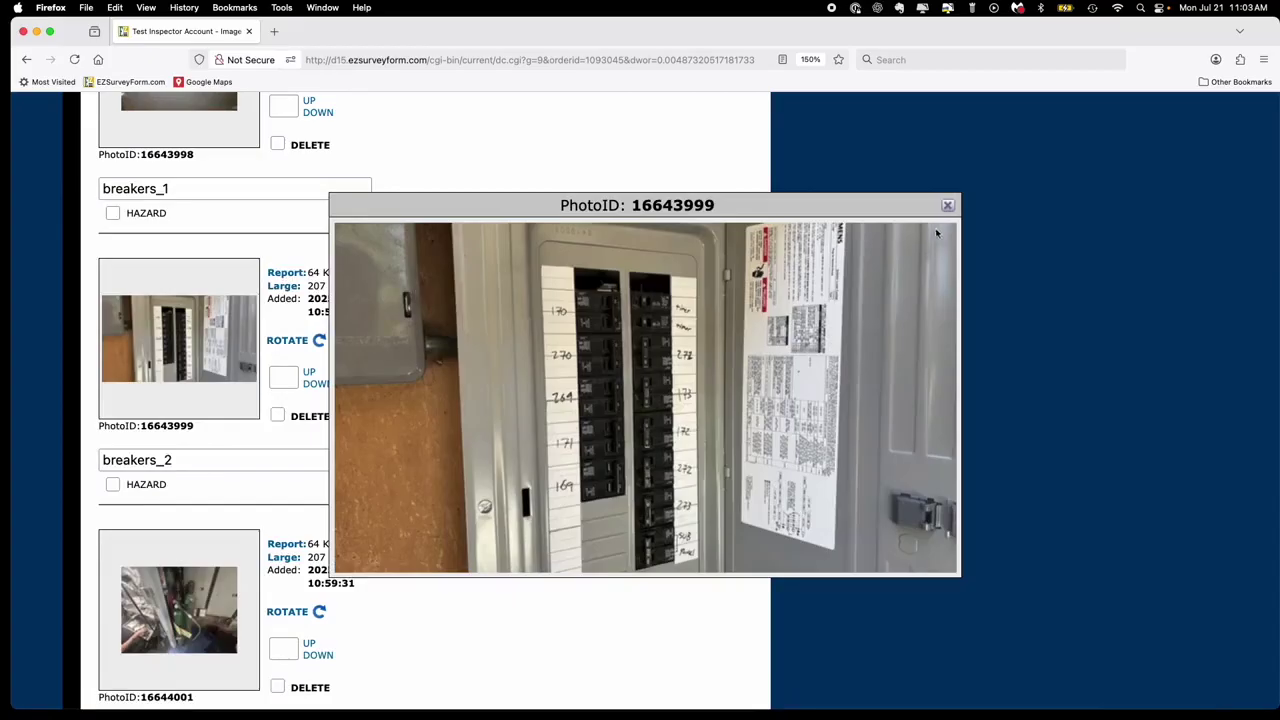
{"action": "left_click", "coordinate": [947, 205]}
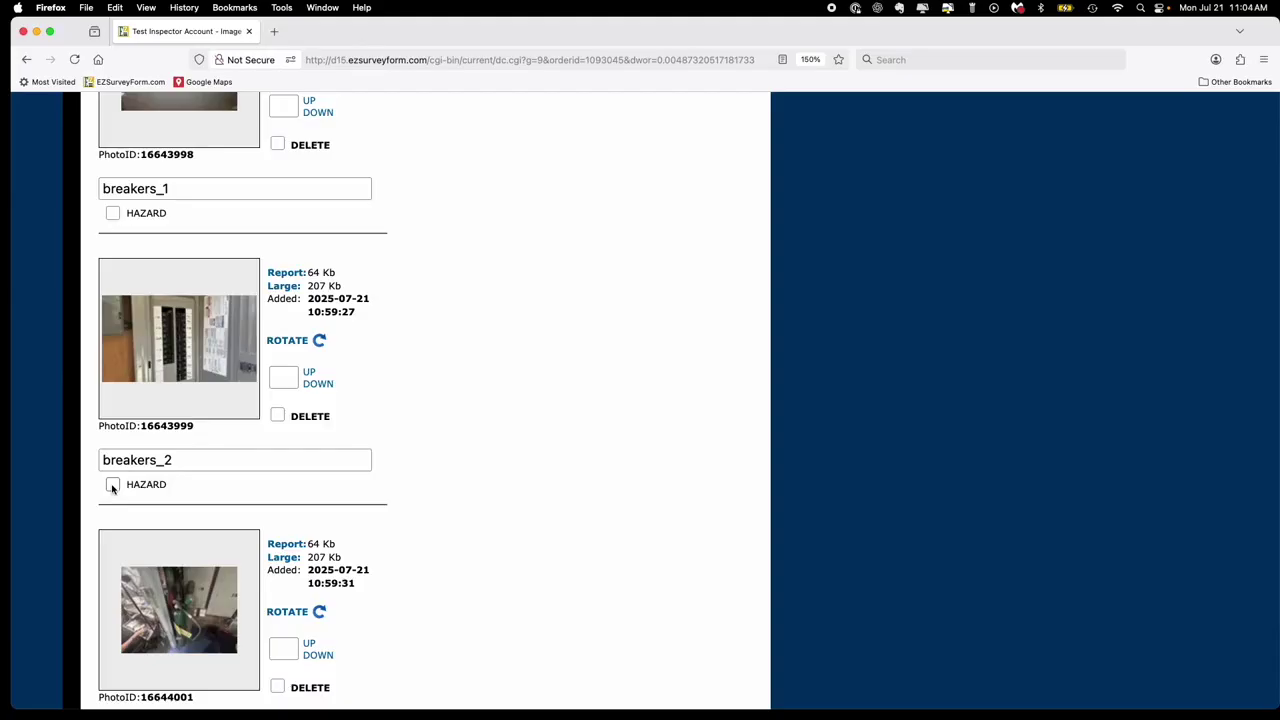
{"action": "scroll", "coordinate": [112, 488], "scroll_direction": "up", "scroll_amount": 10}
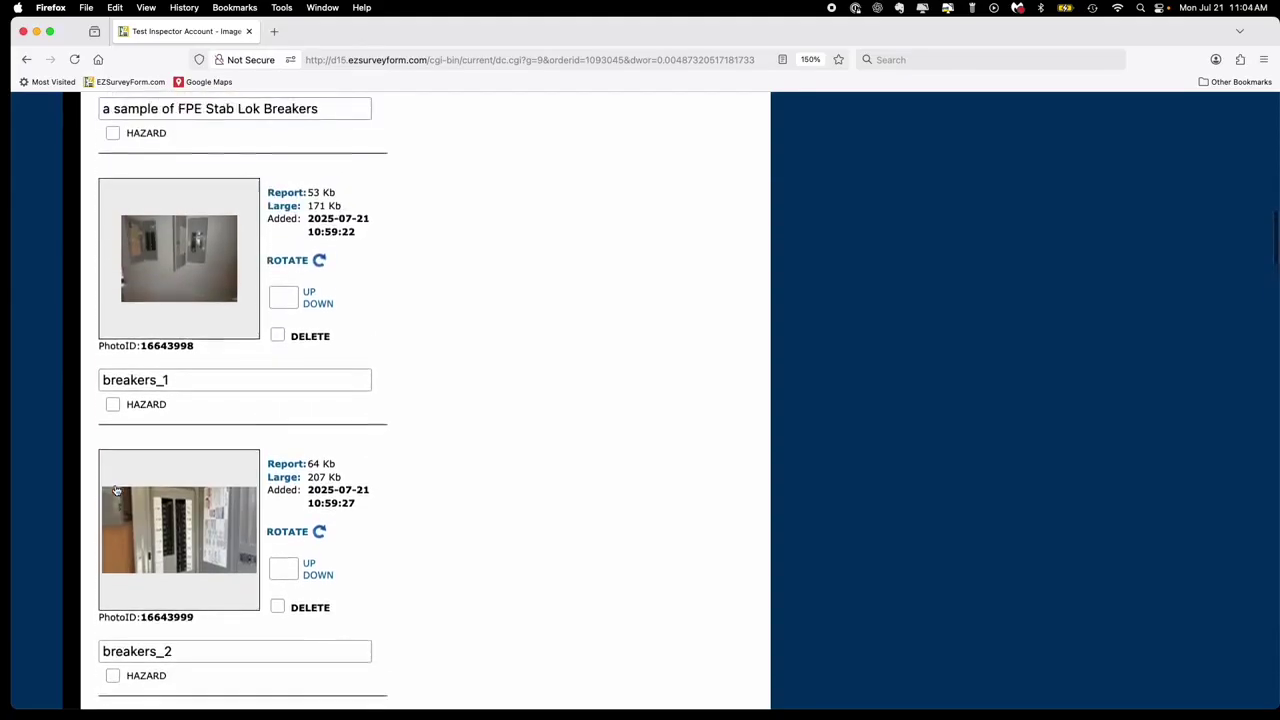
{"action": "scroll", "coordinate": [115, 489], "scroll_direction": "up", "scroll_amount": 1}
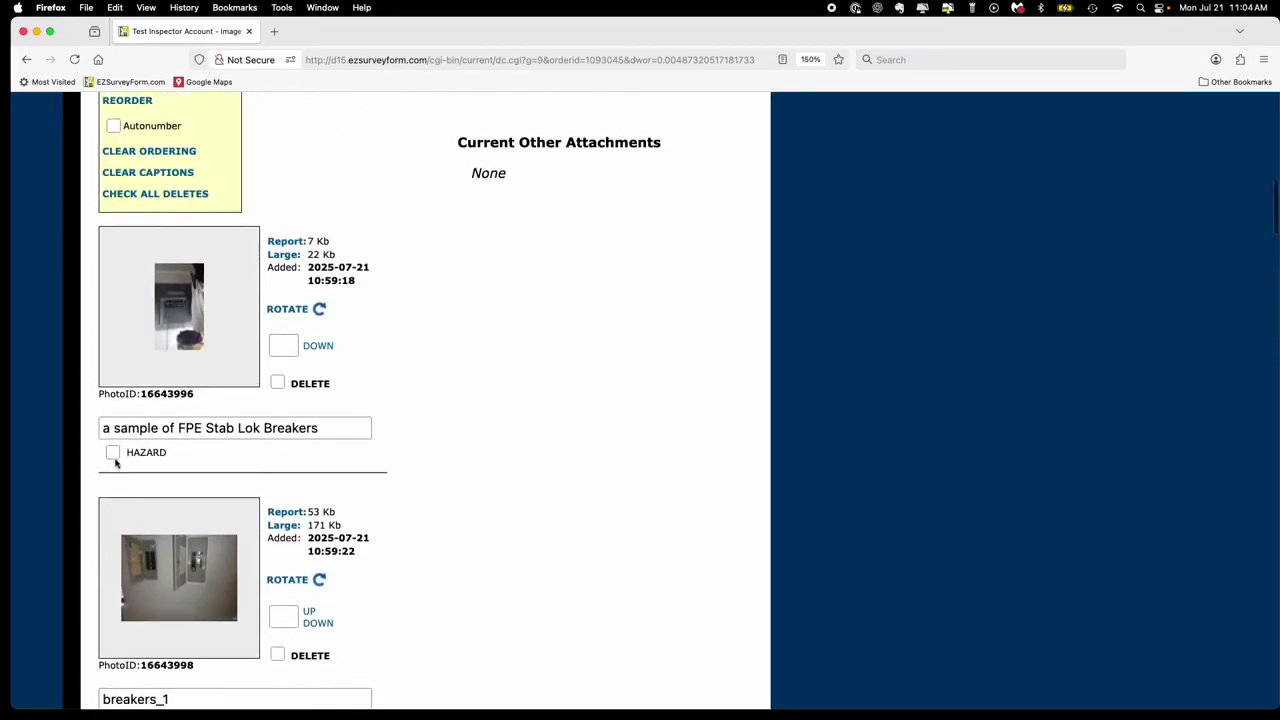
- Inspect the large FPE Stab Lok Breakers photo and mark it as HAZARD
{"action": "left_click", "coordinate": [288, 257]}
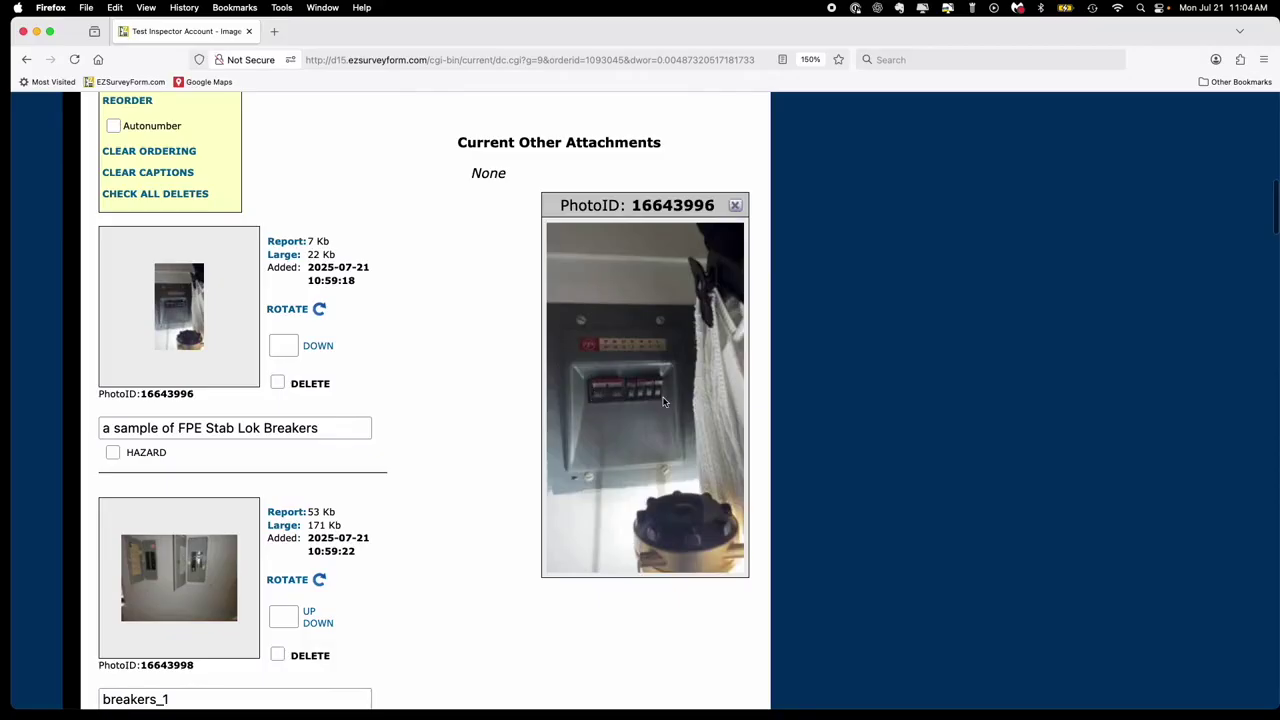
{"action": "left_click", "coordinate": [735, 205]}
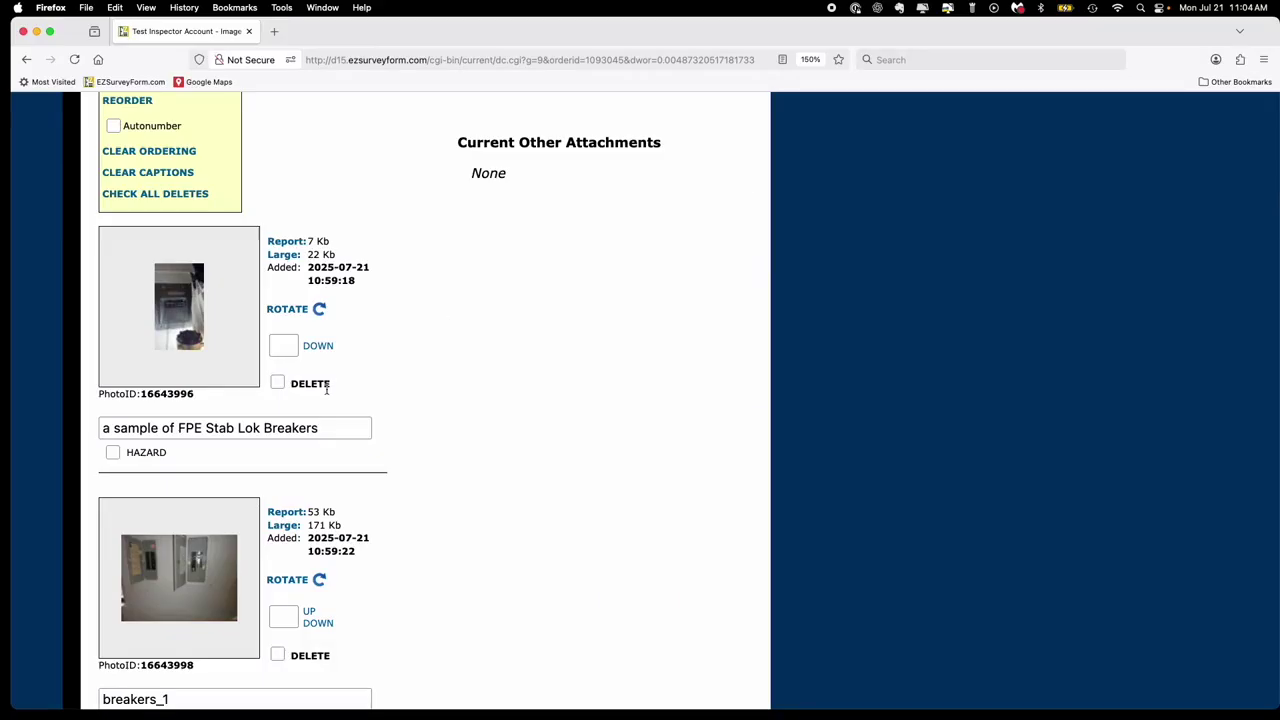
{"action": "left_click", "coordinate": [113, 453]}
{"action": "scroll", "coordinate": [118, 458], "scroll_direction": "up", "scroll_amount": 2}
{"action": "scroll", "coordinate": [116, 460], "scroll_direction": "up", "scroll_amount": 2}
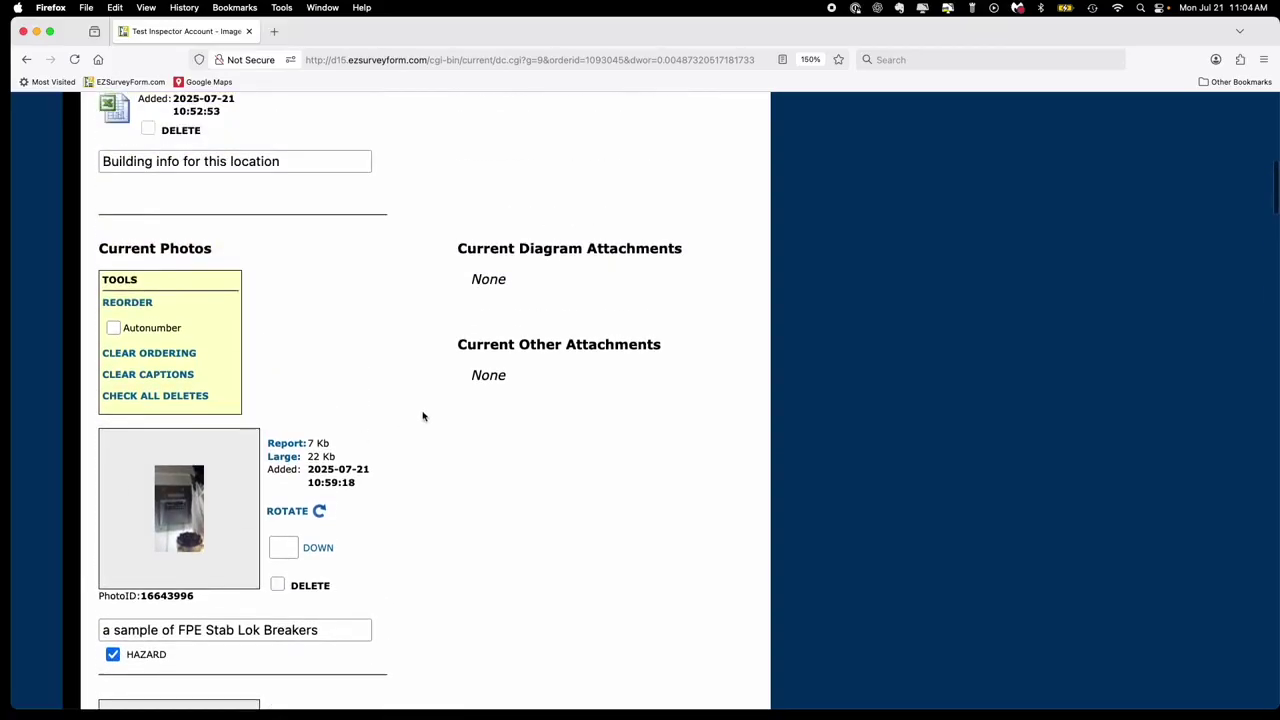
{"action": "scroll", "coordinate": [423, 417], "scroll_direction": "up", "scroll_amount": 1}
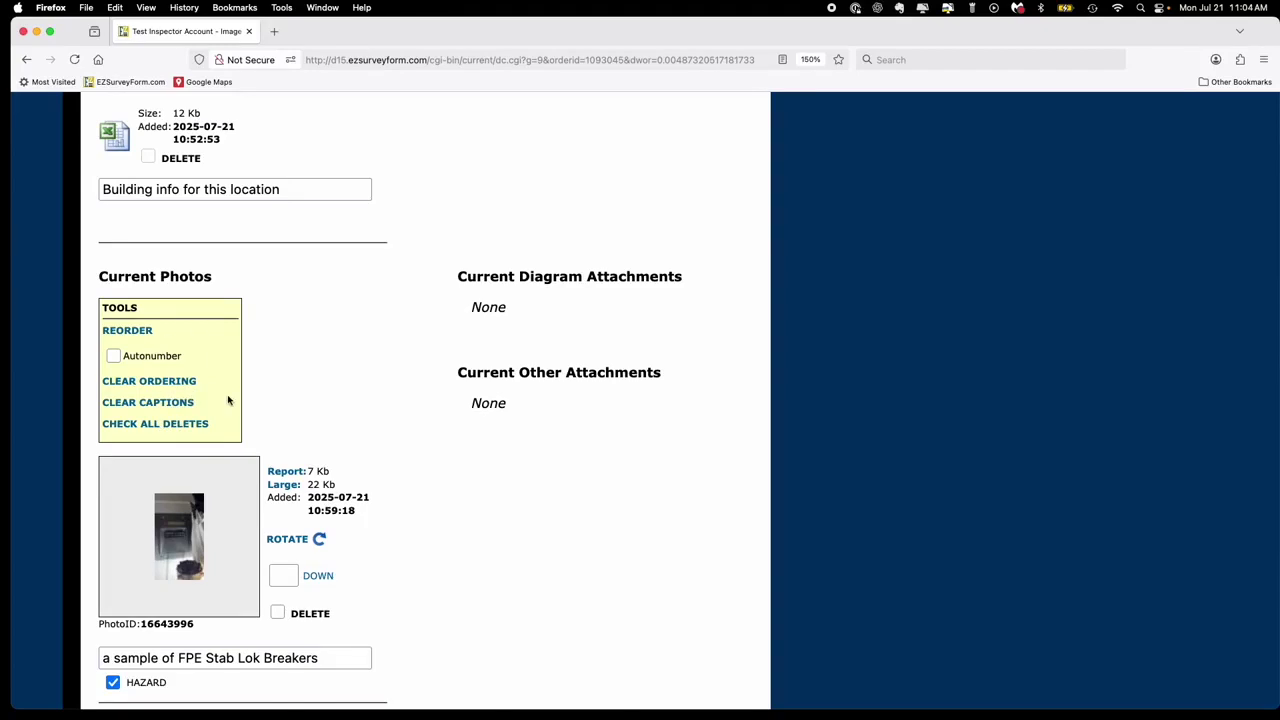
{"action": "scroll", "coordinate": [226, 400], "scroll_direction": "up", "scroll_amount": 5}
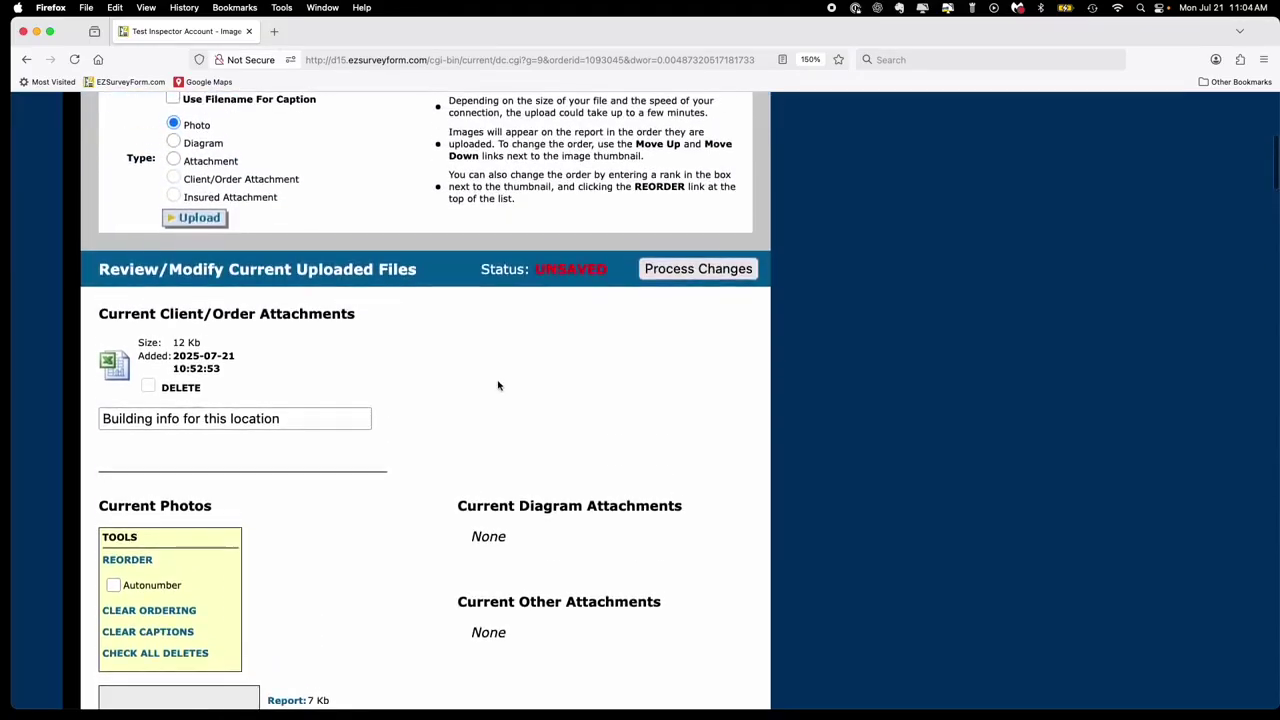
- Process and confirm the pending photo changes so the files status reads SAVED
{"action": "left_click", "coordinate": [718, 272]}
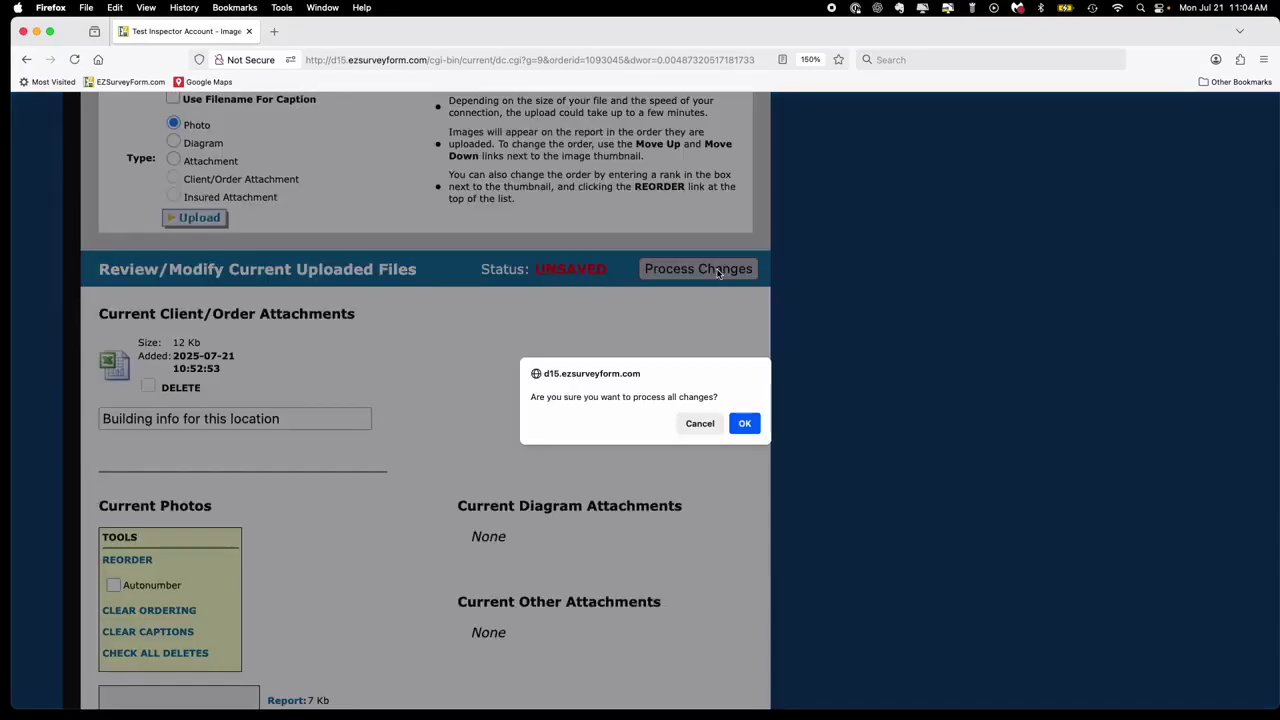
{"action": "left_click", "coordinate": [744, 422]}
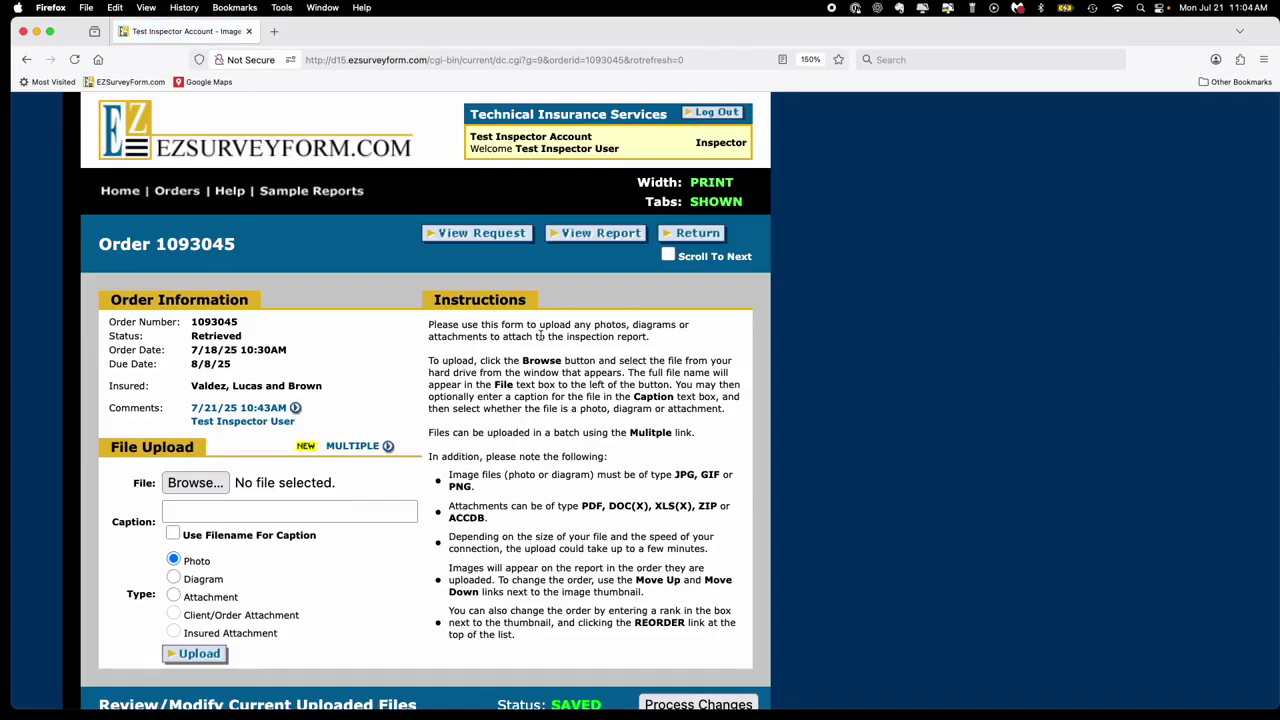
{"action": "scroll", "coordinate": [540, 336], "scroll_direction": "down", "scroll_amount": 3}
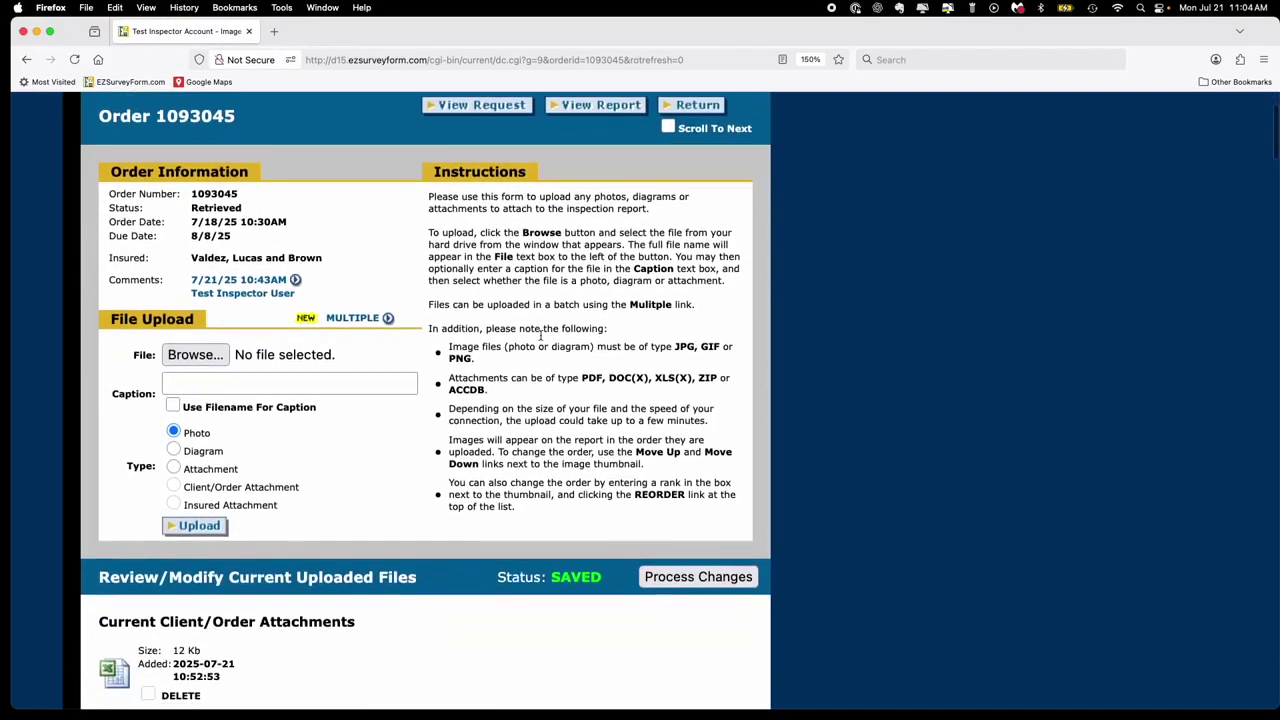
- Select 16478952l.JPG as a single photo upload and caption it 'Breakers'
{"action": "left_click", "coordinate": [197, 356]}
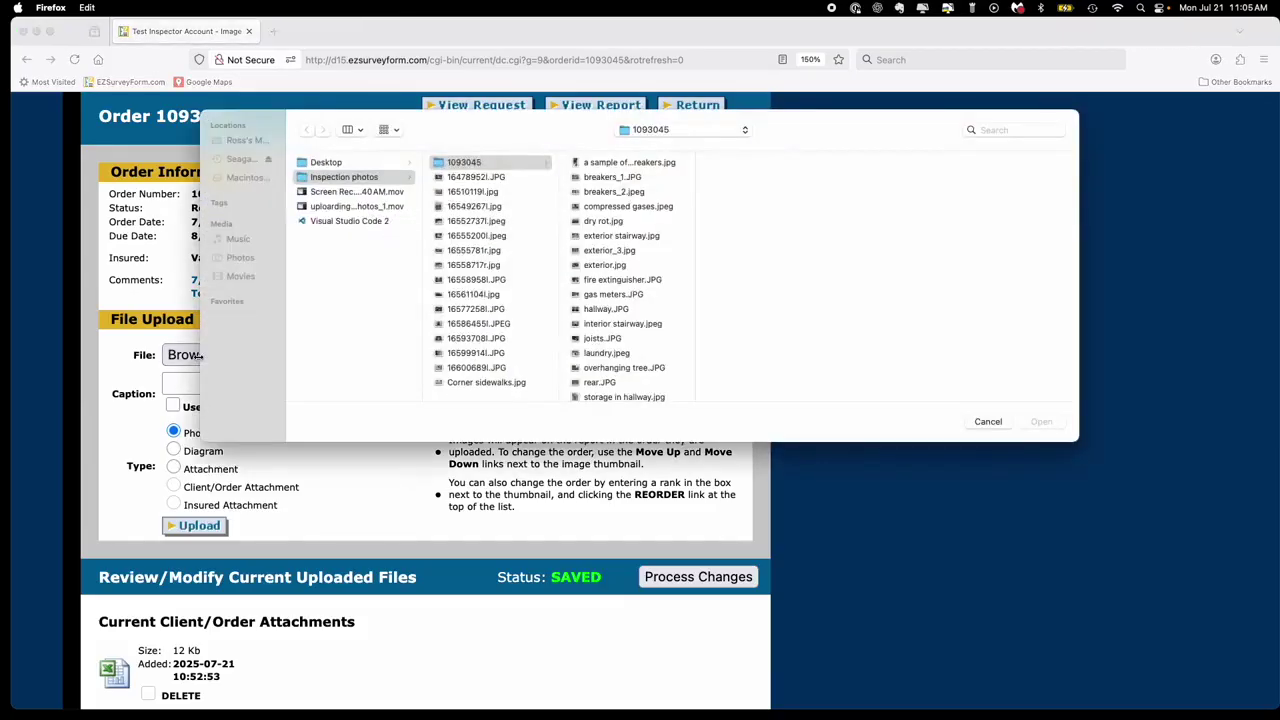
{"action": "left_click", "coordinate": [491, 180]}
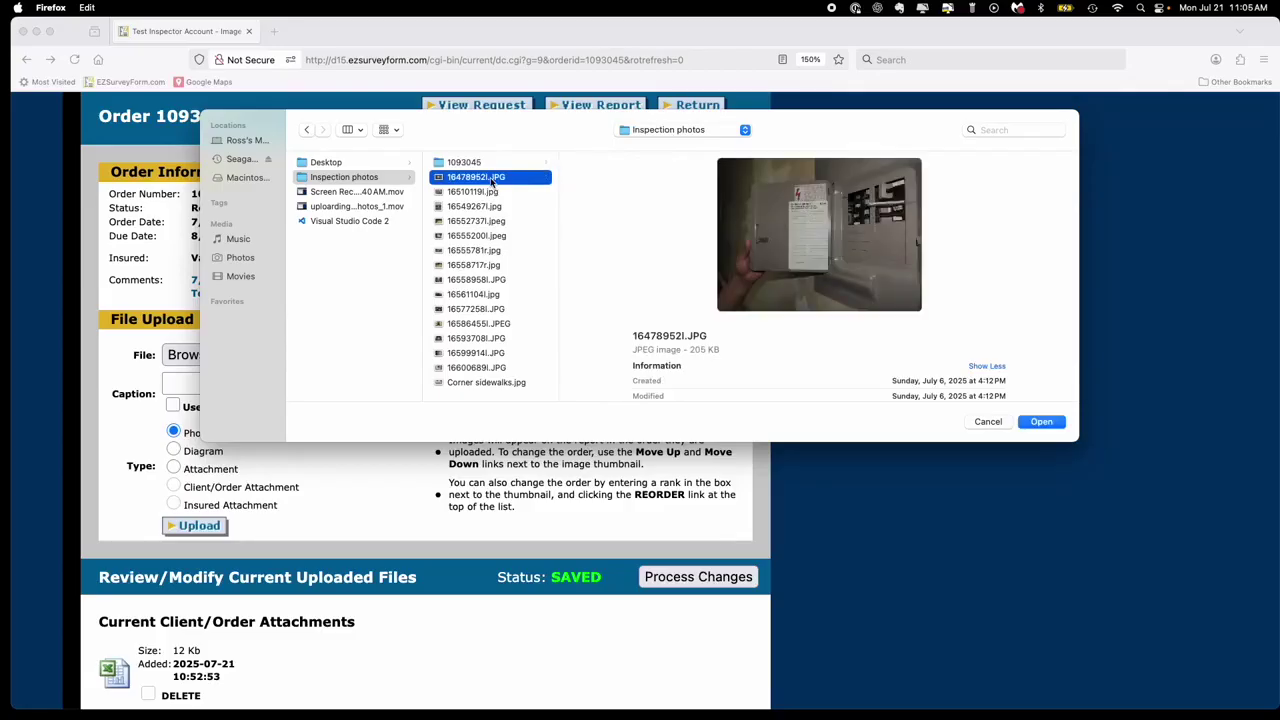
{"action": "left_click", "coordinate": [1043, 422]}
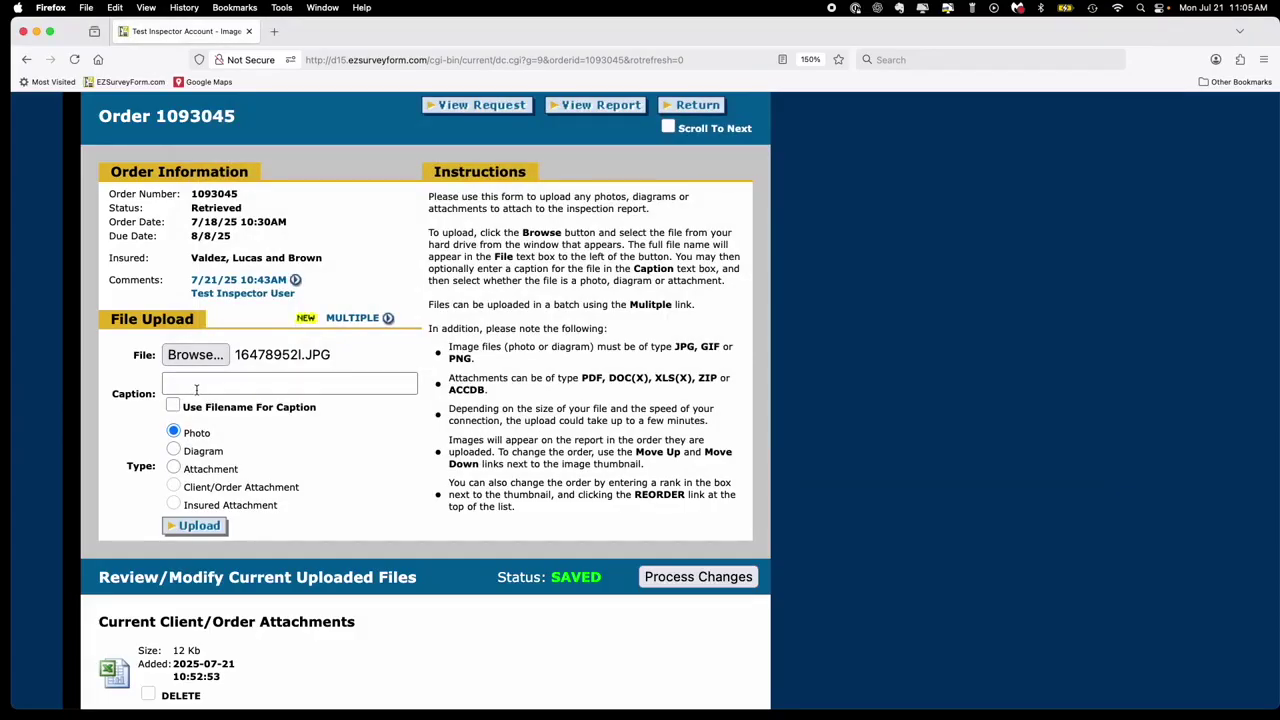
{"action": "left_click", "coordinate": [203, 386]}
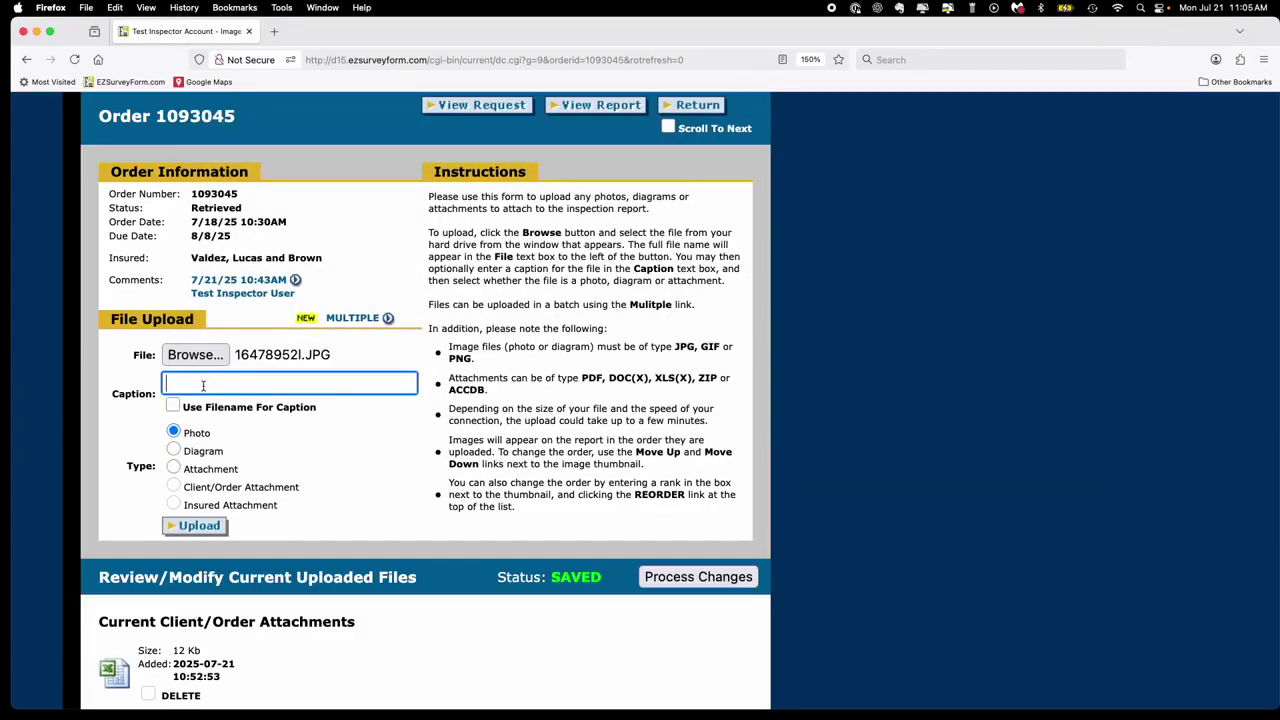
{"action": "type", "text": "Breakers"}
{"action": "left_click", "coordinate": [282, 432]}
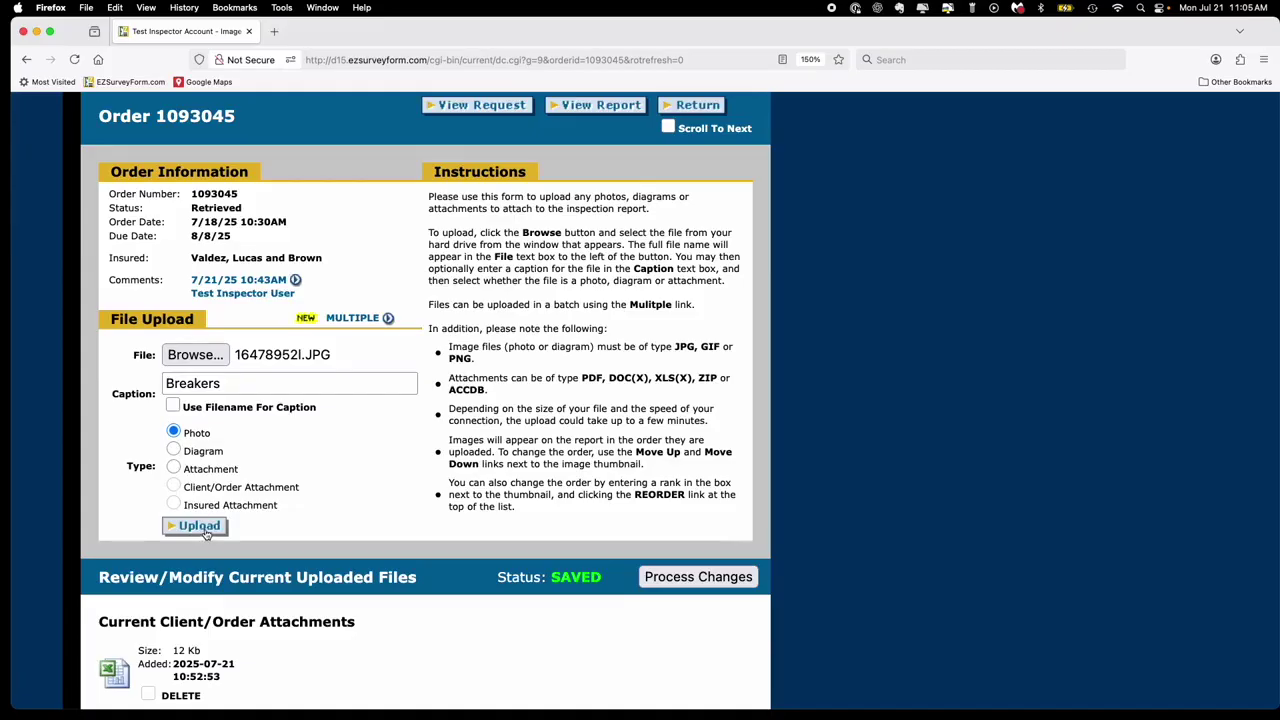
{"action": "scroll", "coordinate": [205, 533], "scroll_direction": "up", "scroll_amount": 1}
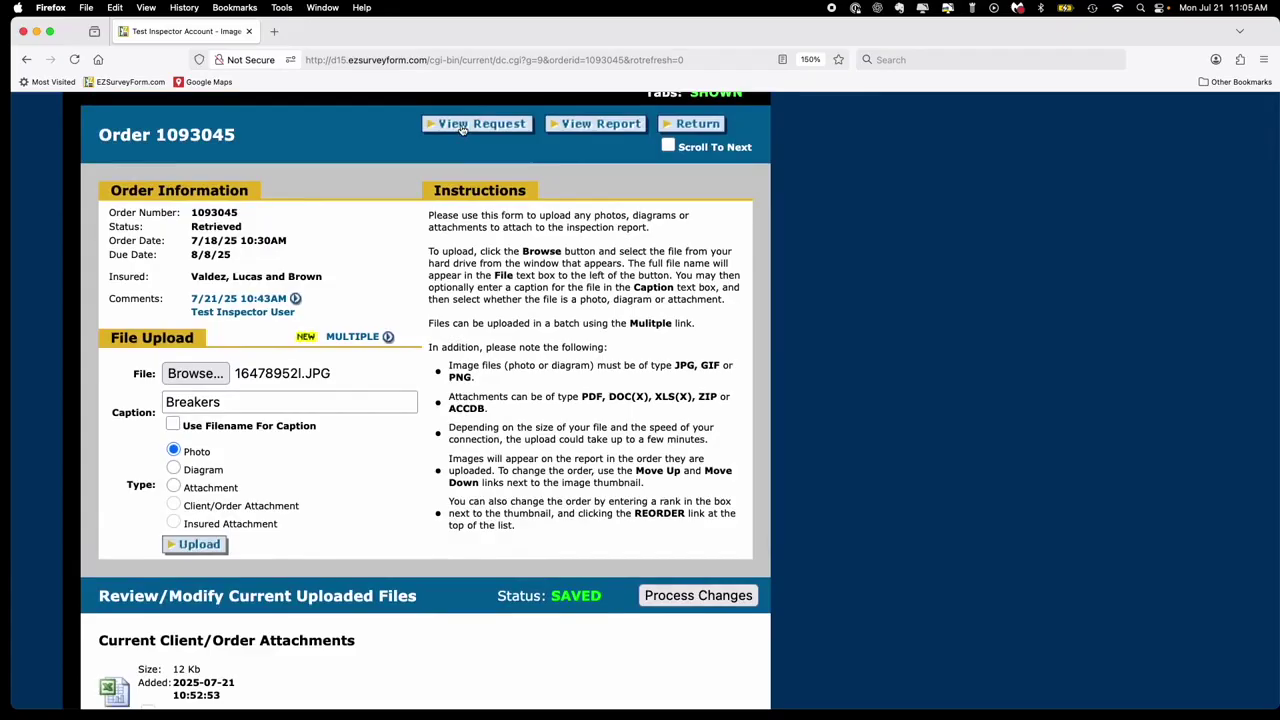
- Open the General Form for order 1093045 from the order's Forms list
{"action": "scroll", "coordinate": [462, 130], "scroll_direction": "down", "scroll_amount": 1}
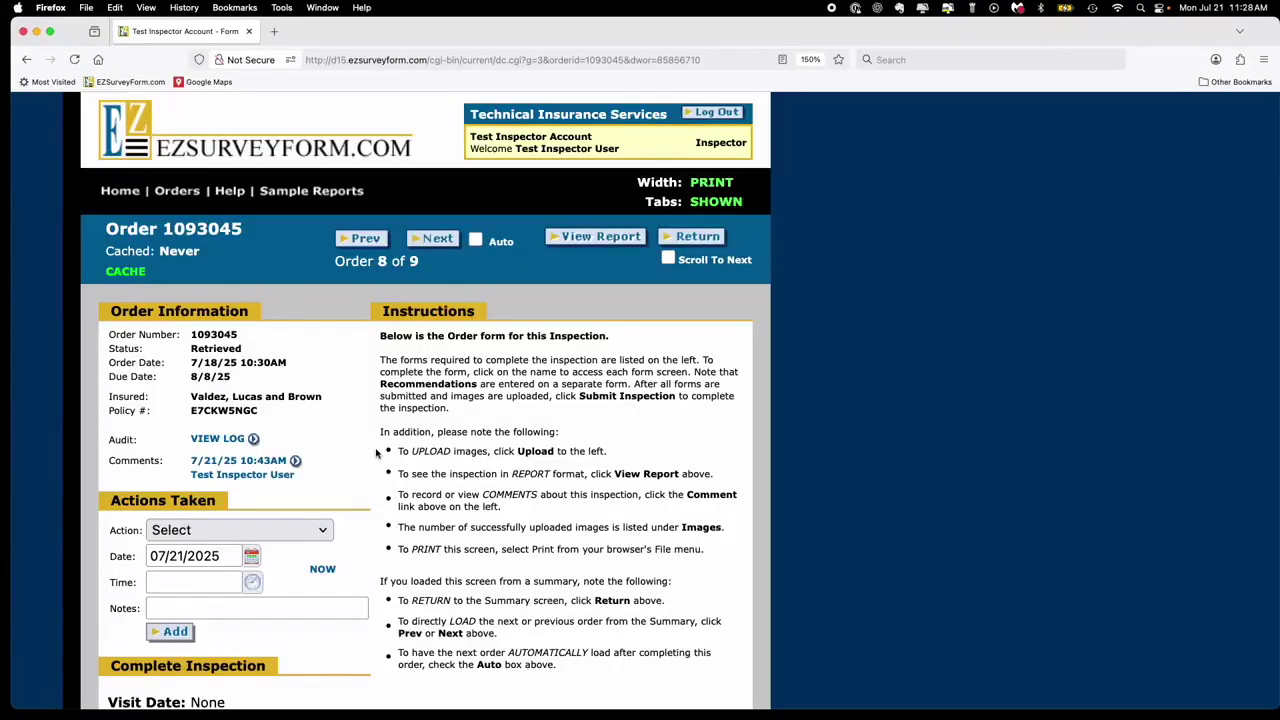
{"action": "scroll", "coordinate": [376, 453], "scroll_direction": "down", "scroll_amount": 6}
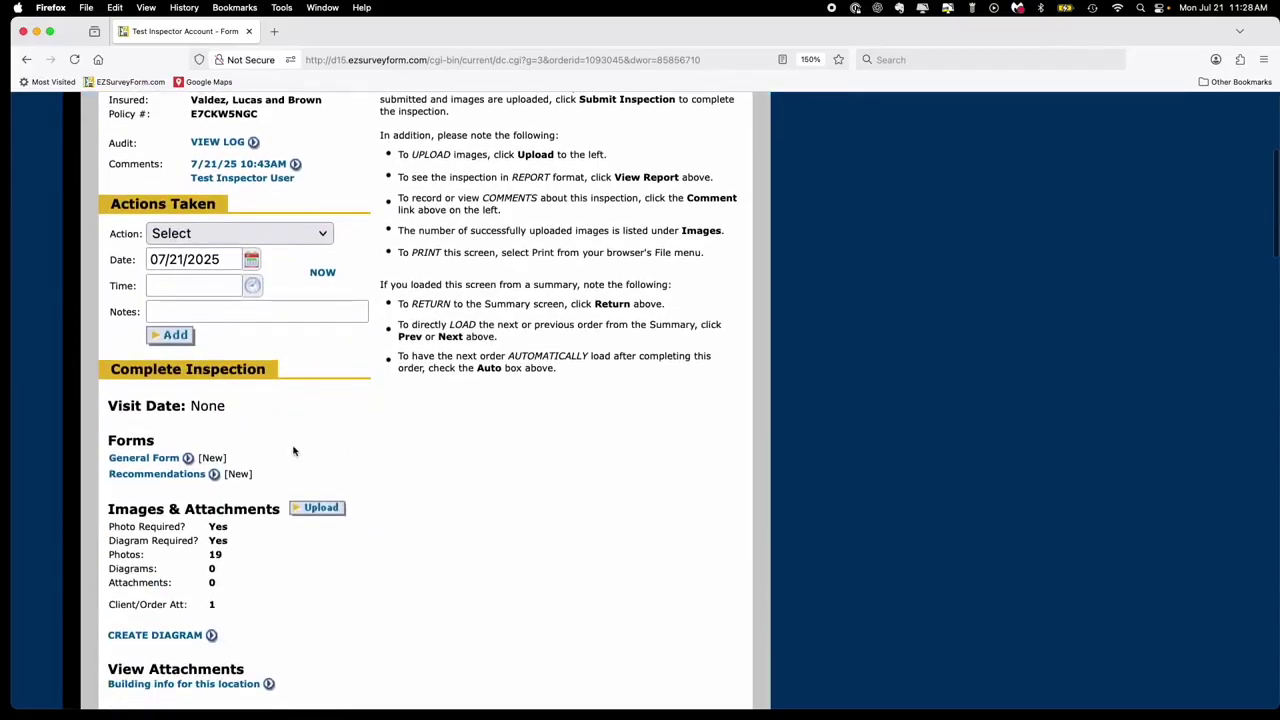
{"action": "left_click", "coordinate": [146, 460]}
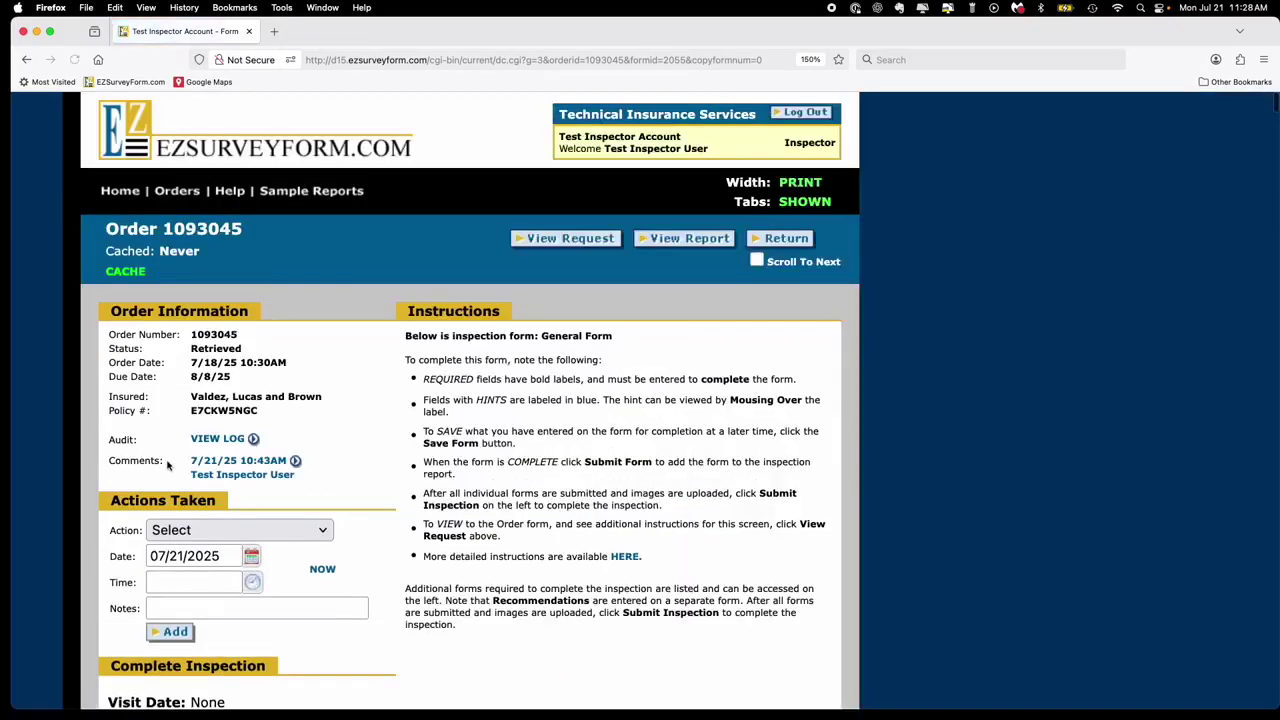
{"action": "scroll", "coordinate": [489, 463], "scroll_direction": "down", "scroll_amount": 10}
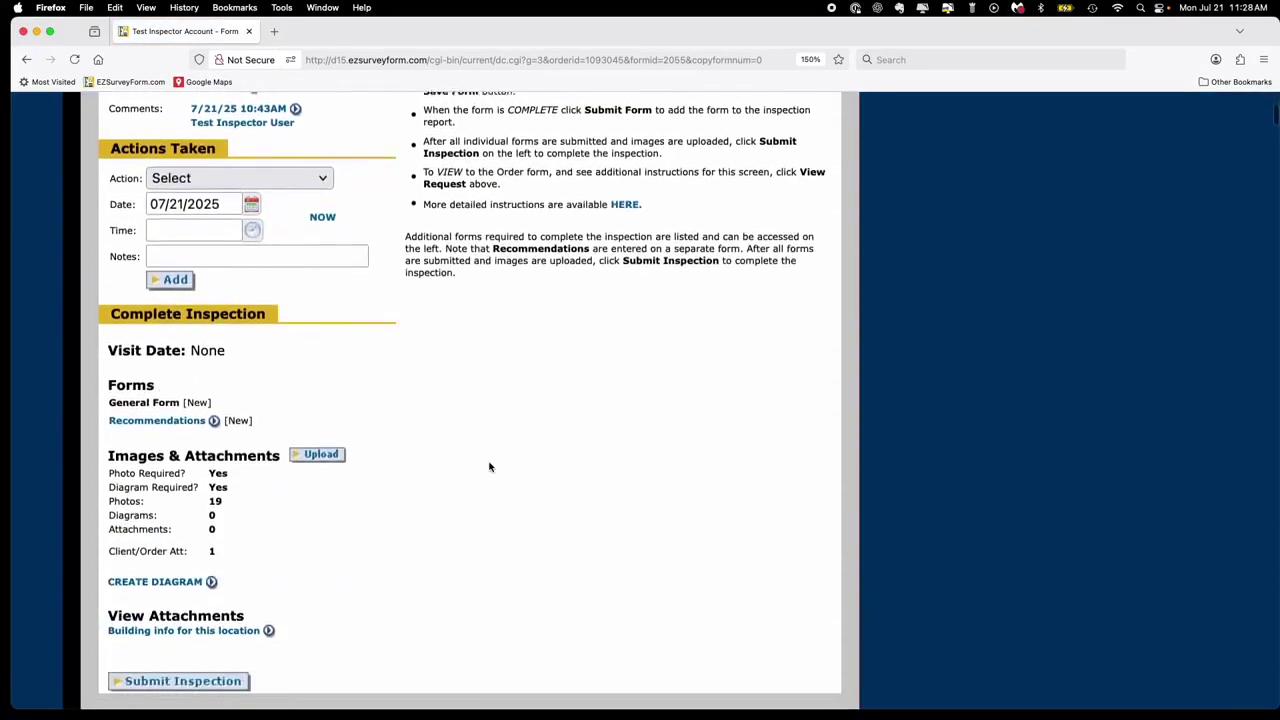
{"action": "scroll", "coordinate": [488, 467], "scroll_direction": "down", "scroll_amount": 10}
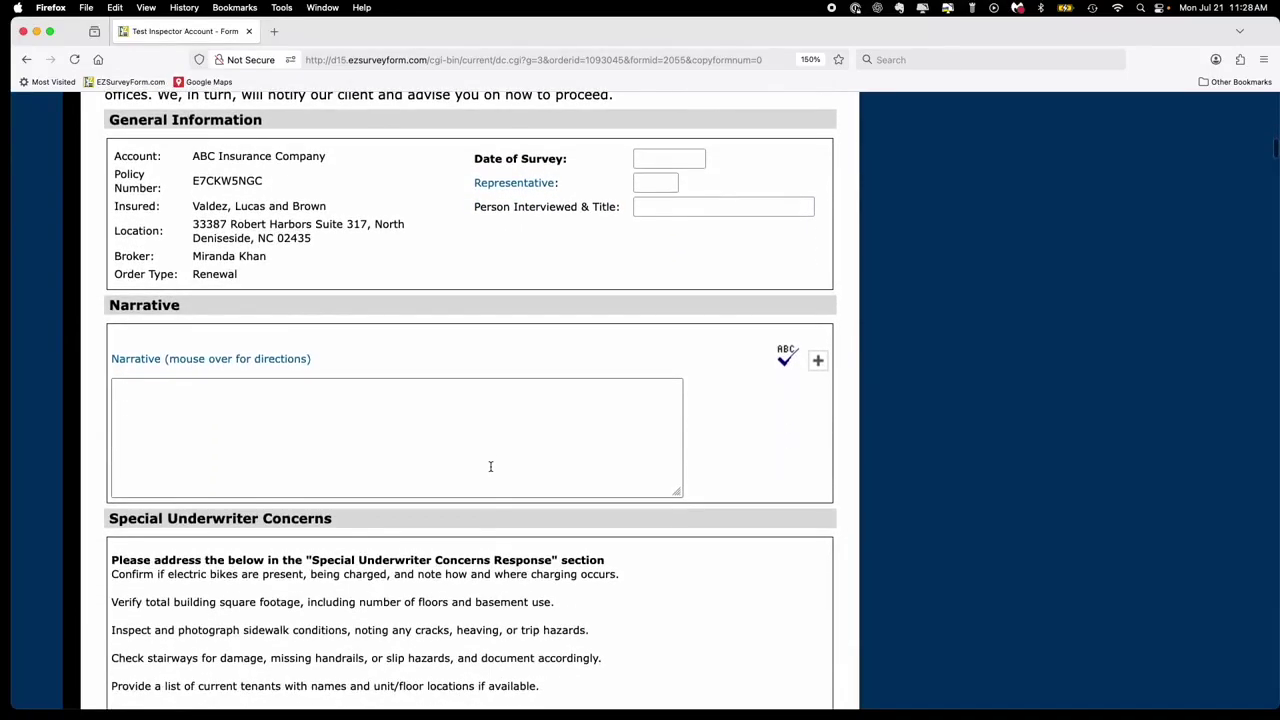
{"action": "scroll", "coordinate": [490, 466], "scroll_direction": "down", "scroll_amount": 1}
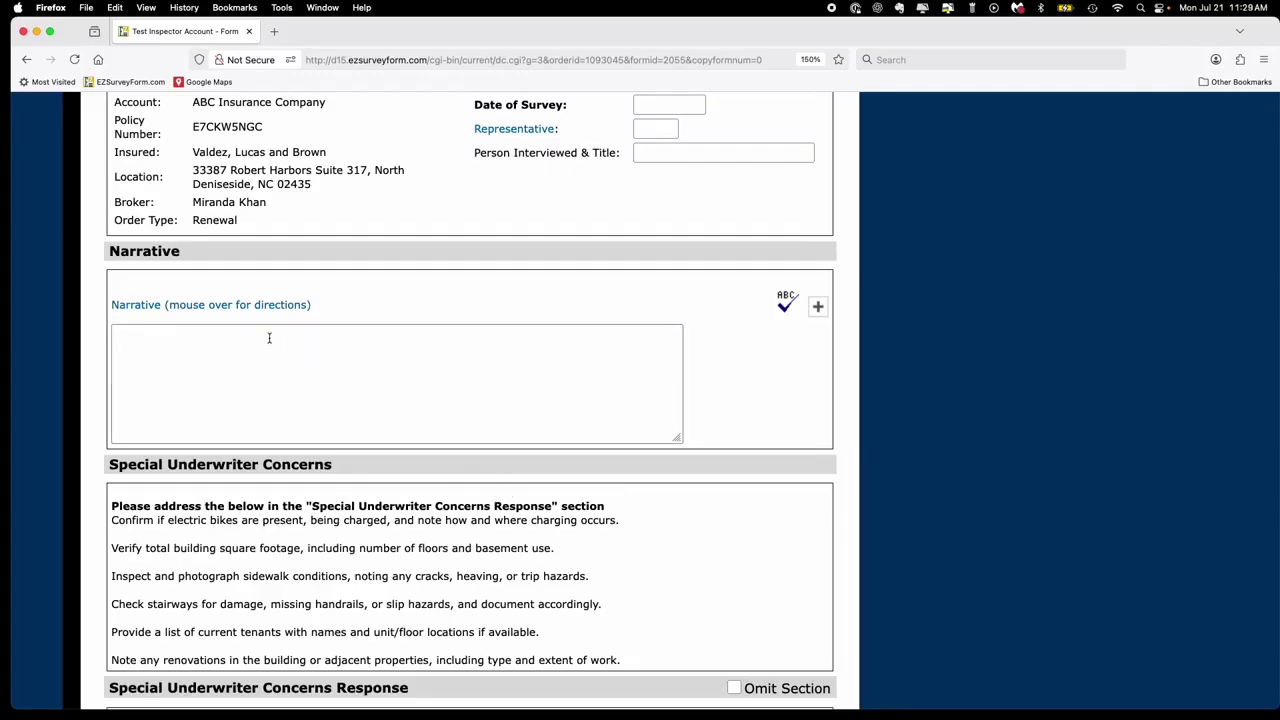
{"action": "mouse_move", "coordinate": [297, 309]}
{"action": "mouse_move", "coordinate": [160, 309]}
{"action": "scroll", "coordinate": [163, 350], "scroll_direction": "down", "scroll_amount": 3}
{"action": "scroll", "coordinate": [164, 350], "scroll_direction": "down", "scroll_amount": 2}
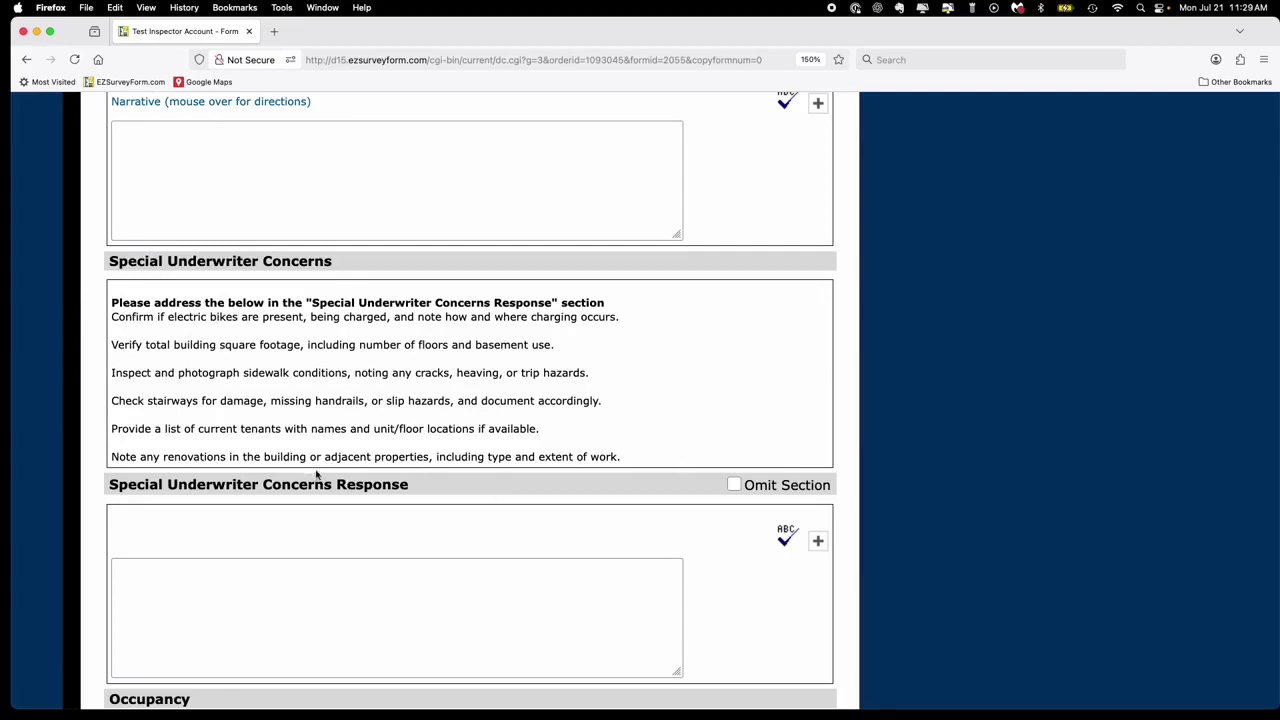
{"action": "left_click", "coordinate": [176, 583]}
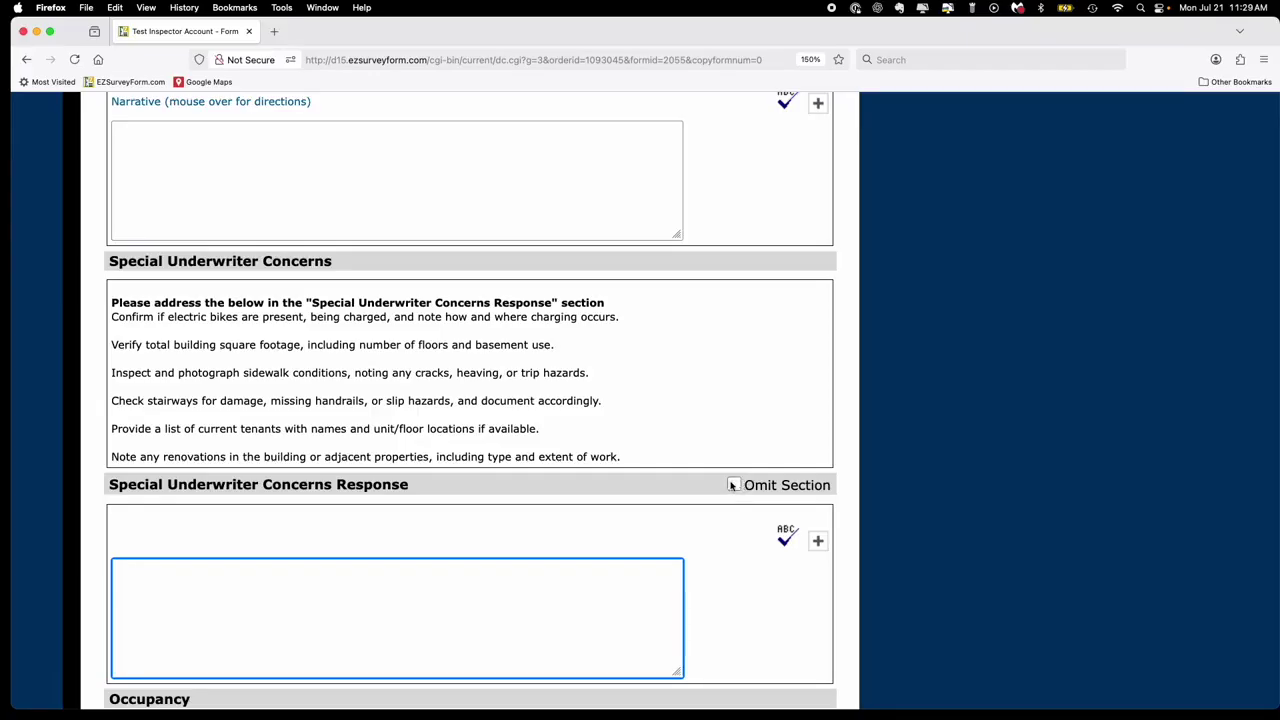
{"action": "scroll", "coordinate": [731, 485], "scroll_direction": "down", "scroll_amount": 5}
{"action": "scroll", "coordinate": [731, 485], "scroll_direction": "down", "scroll_amount": 10}
{"action": "scroll", "coordinate": [730, 483], "scroll_direction": "down", "scroll_amount": 20}
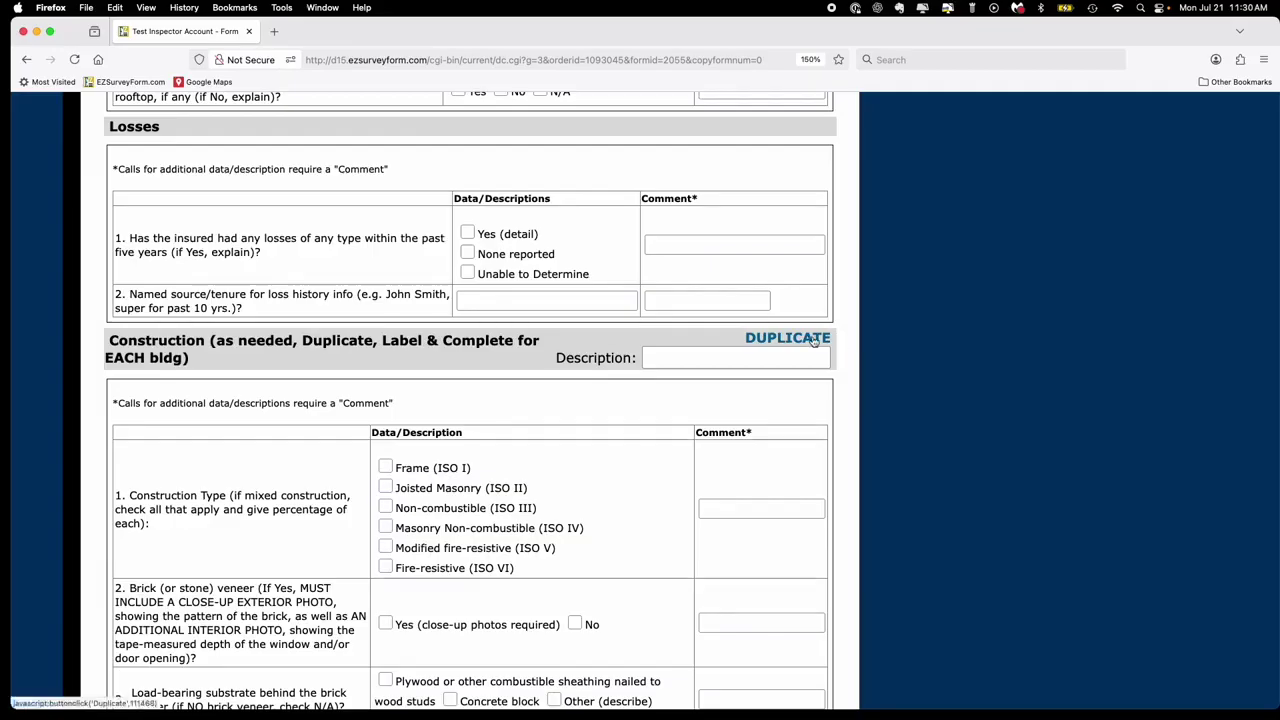
{"action": "scroll", "coordinate": [814, 340], "scroll_direction": "down", "scroll_amount": 10}
{"action": "scroll", "coordinate": [814, 336], "scroll_direction": "down", "scroll_amount": 20}
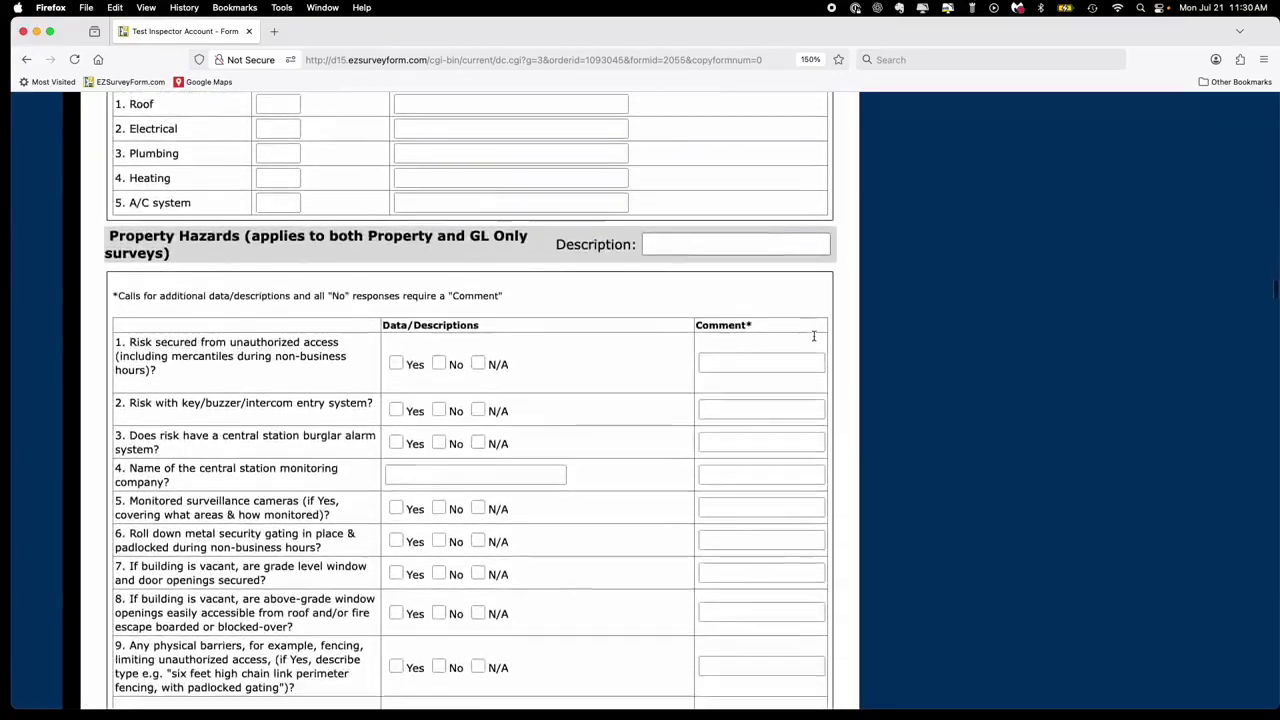
{"action": "scroll", "coordinate": [814, 336], "scroll_direction": "down", "scroll_amount": 20}
{"action": "scroll", "coordinate": [814, 336], "scroll_direction": "down", "scroll_amount": 20}
{"action": "scroll", "coordinate": [814, 336], "scroll_direction": "down", "scroll_amount": 1}
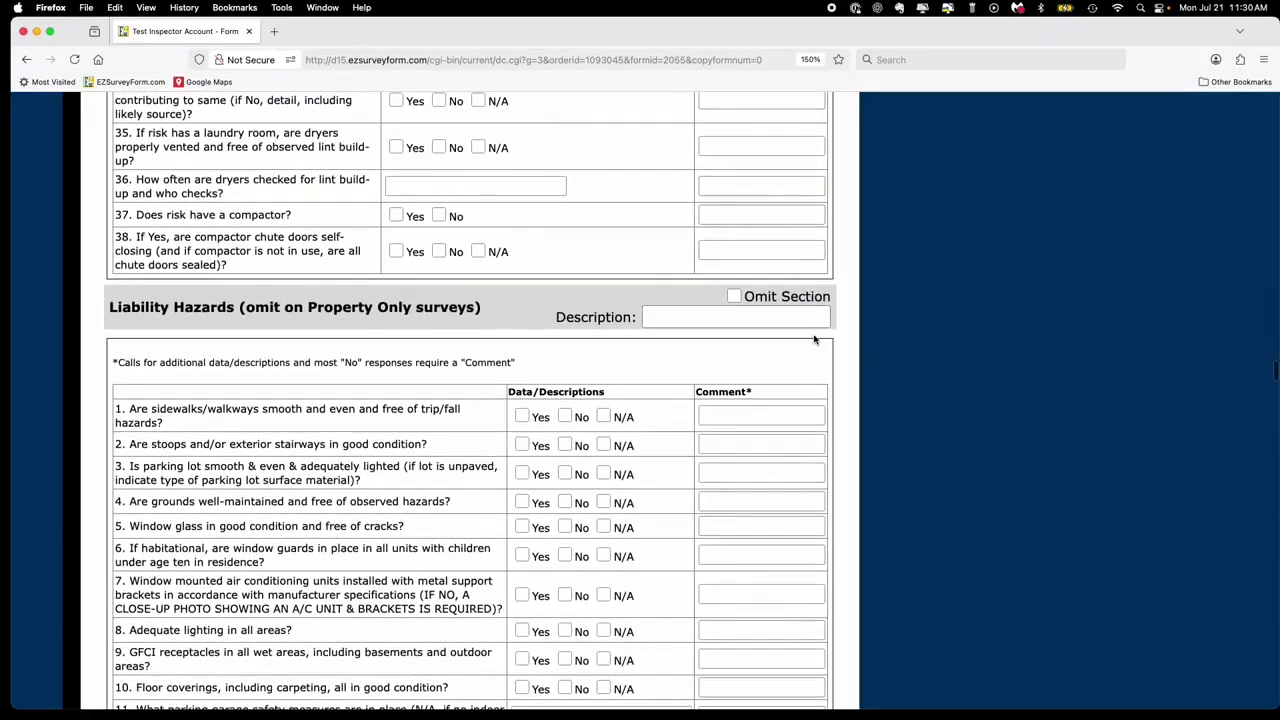
{"action": "scroll", "coordinate": [814, 340], "scroll_direction": "down", "scroll_amount": 20}
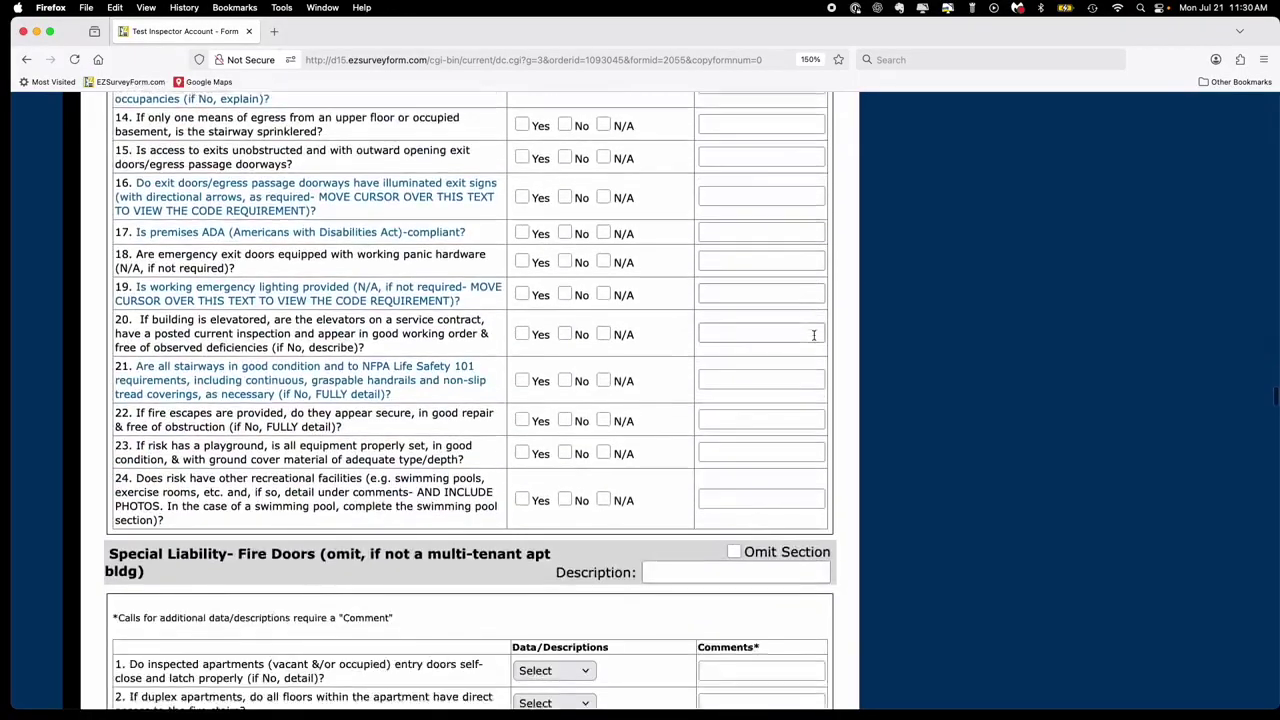
{"action": "scroll", "coordinate": [814, 338], "scroll_direction": "down", "scroll_amount": 9}
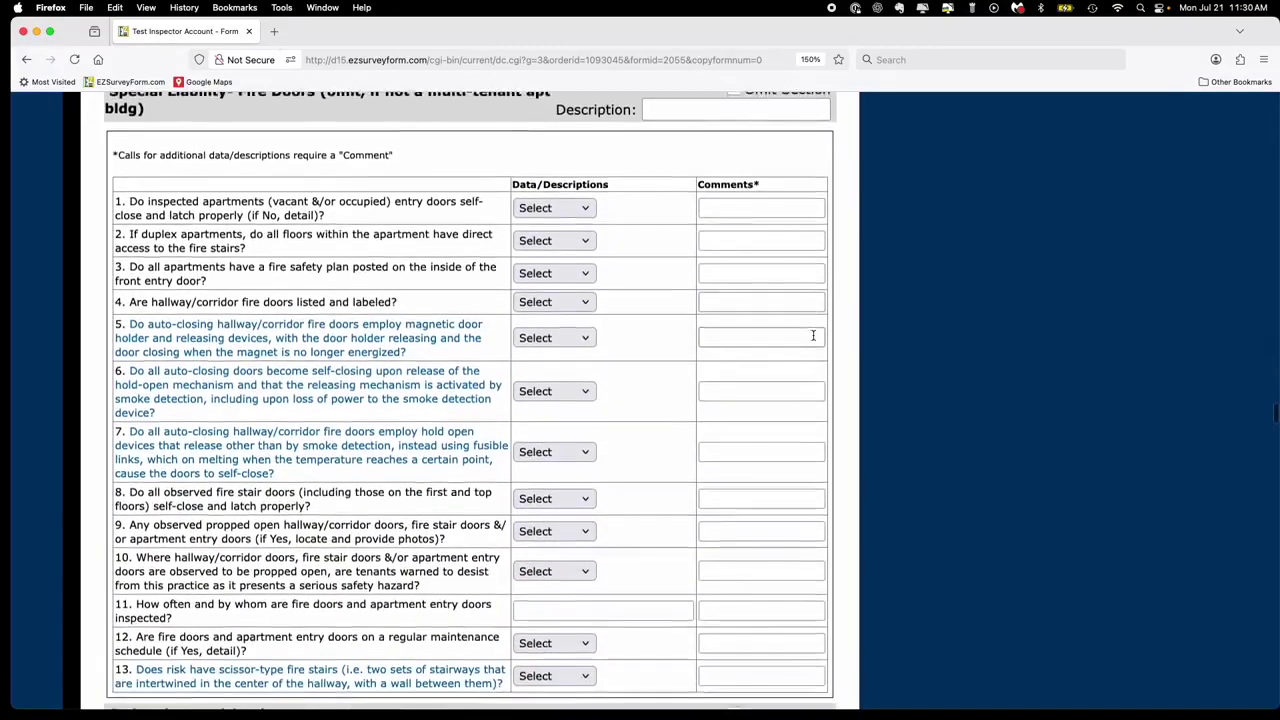
{"action": "scroll", "coordinate": [814, 340], "scroll_direction": "down", "scroll_amount": 9}
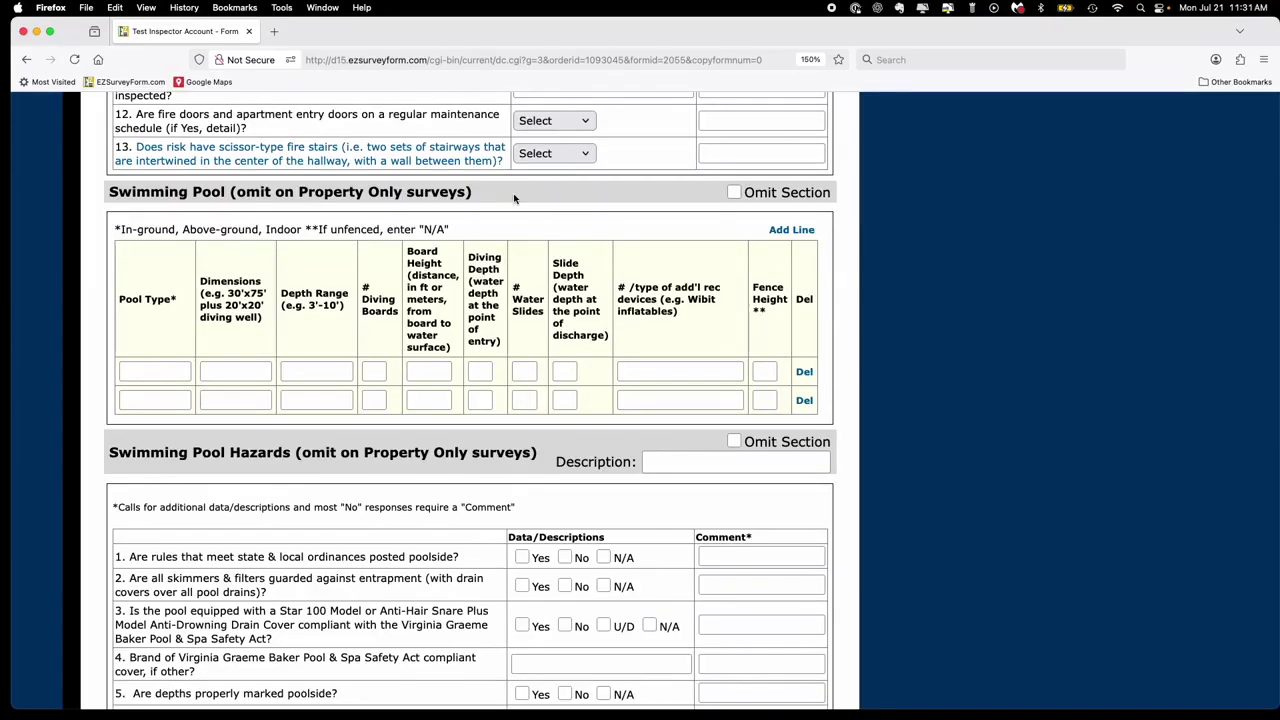
- Omit the Swimming Pool, Swimming Pool Hazards, Professional Liability and Auto Liability sections
{"action": "left_click", "coordinate": [734, 193]}
{"action": "scroll", "coordinate": [670, 355], "scroll_direction": "down", "scroll_amount": 5}
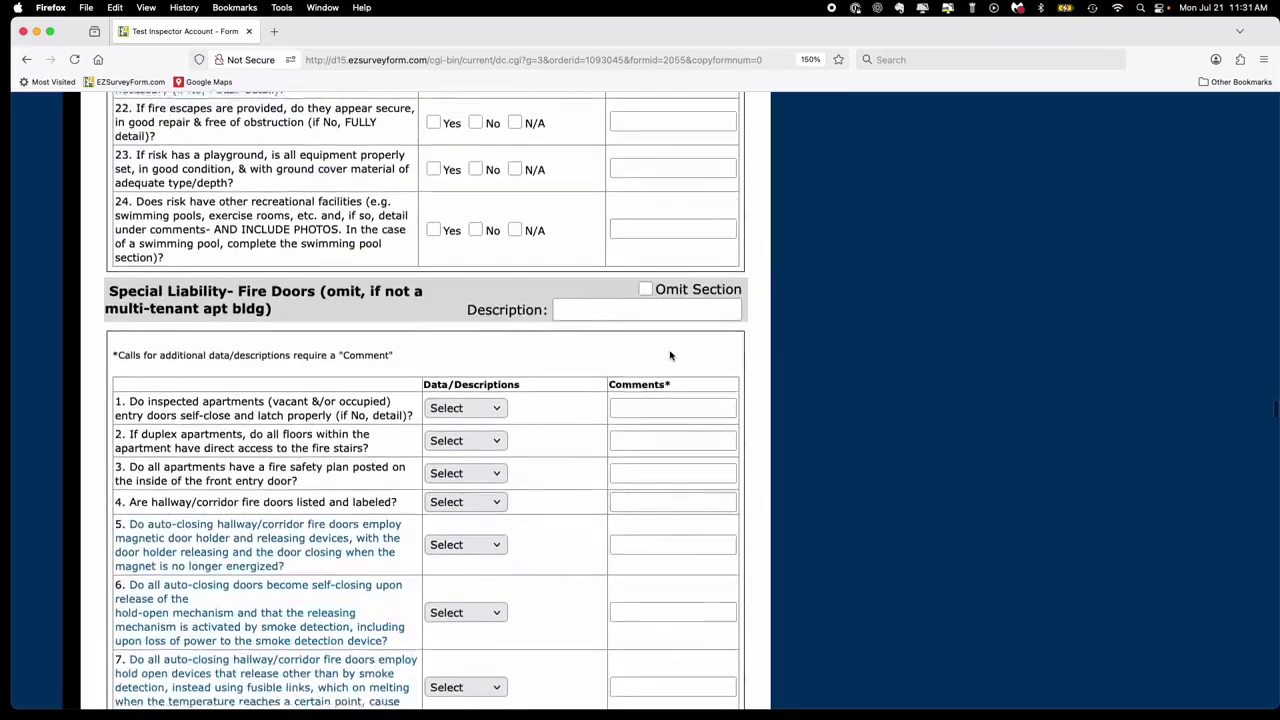
{"action": "scroll", "coordinate": [670, 355], "scroll_direction": "down", "scroll_amount": 10}
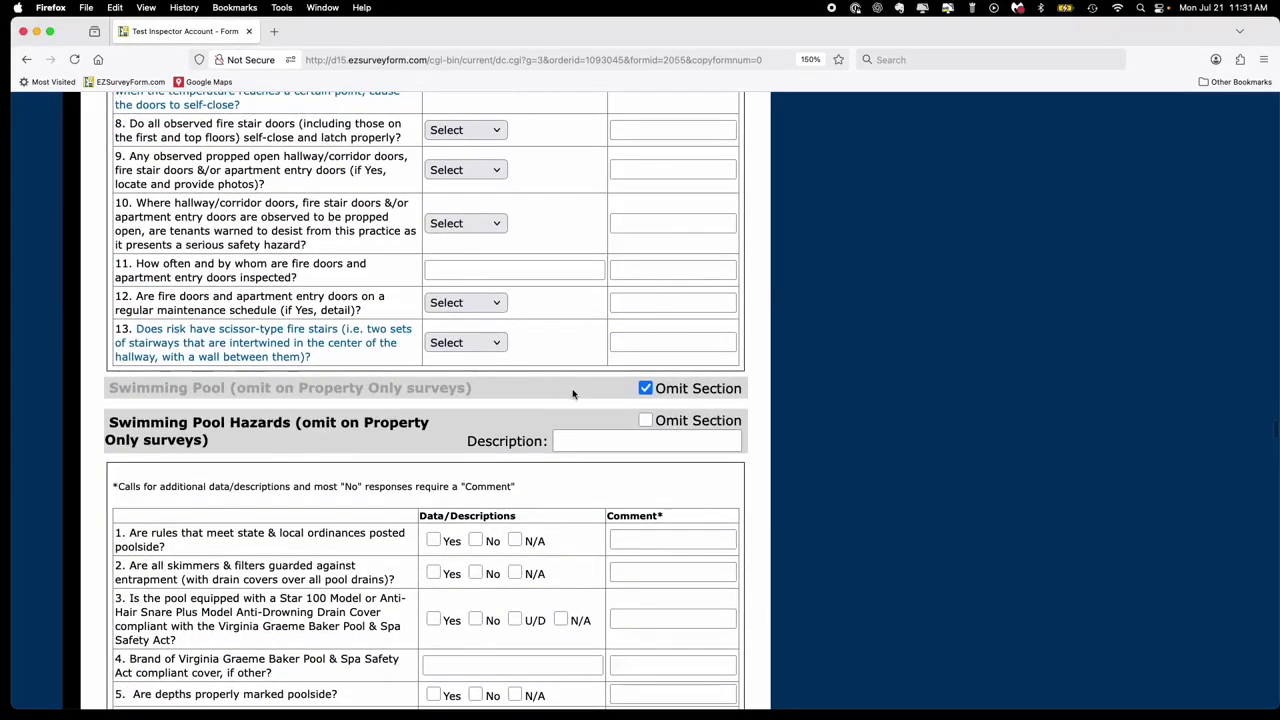
{"action": "left_click", "coordinate": [645, 421]}
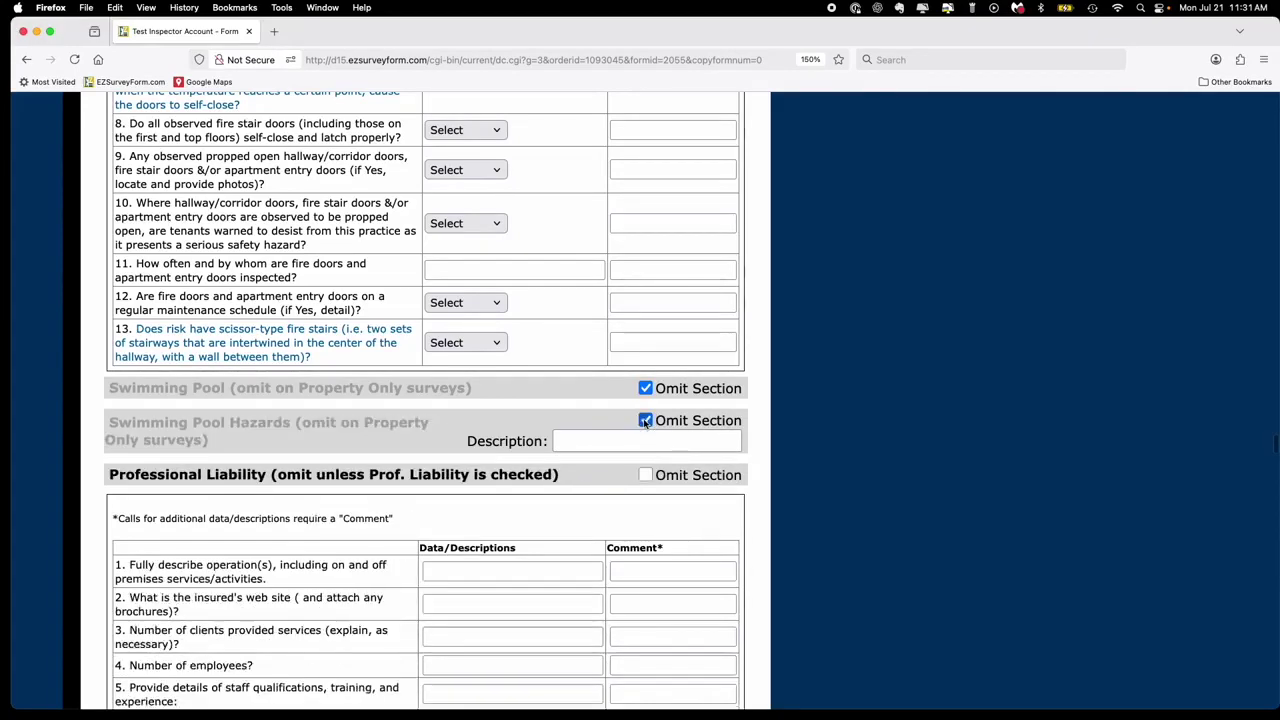
{"action": "scroll", "coordinate": [645, 421], "scroll_direction": "down", "scroll_amount": 2}
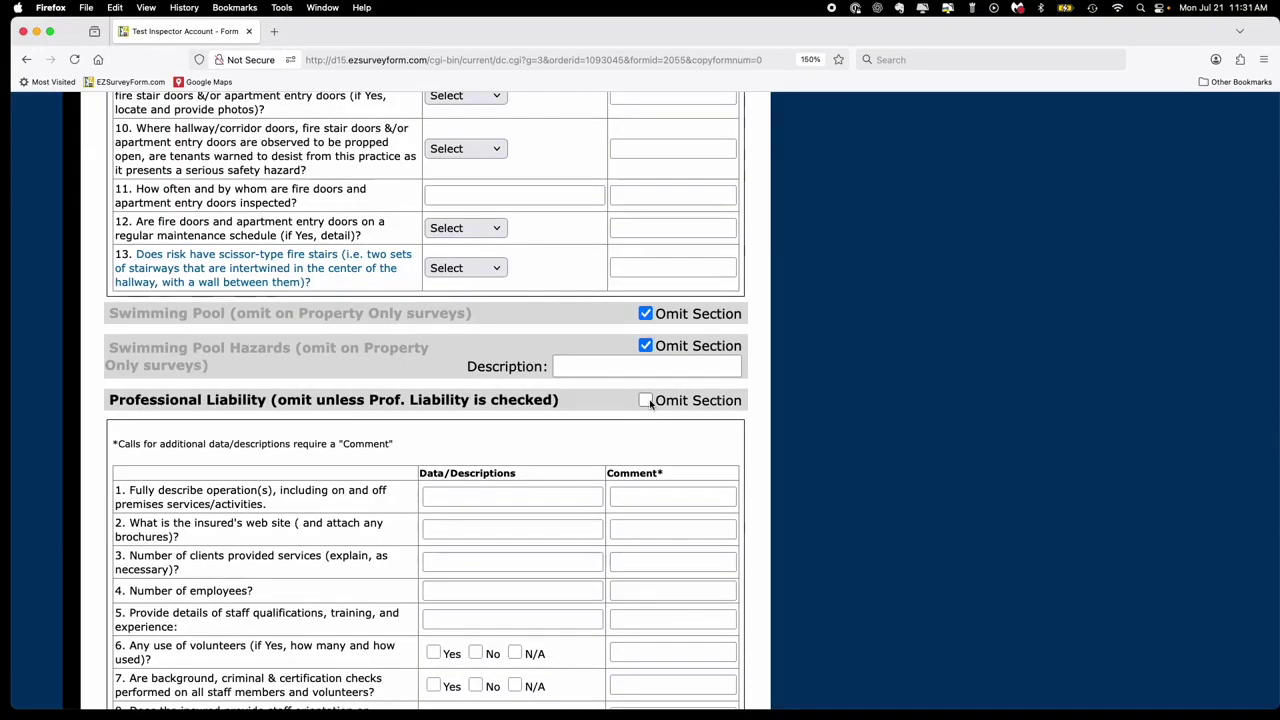
{"action": "left_click", "coordinate": [645, 400]}
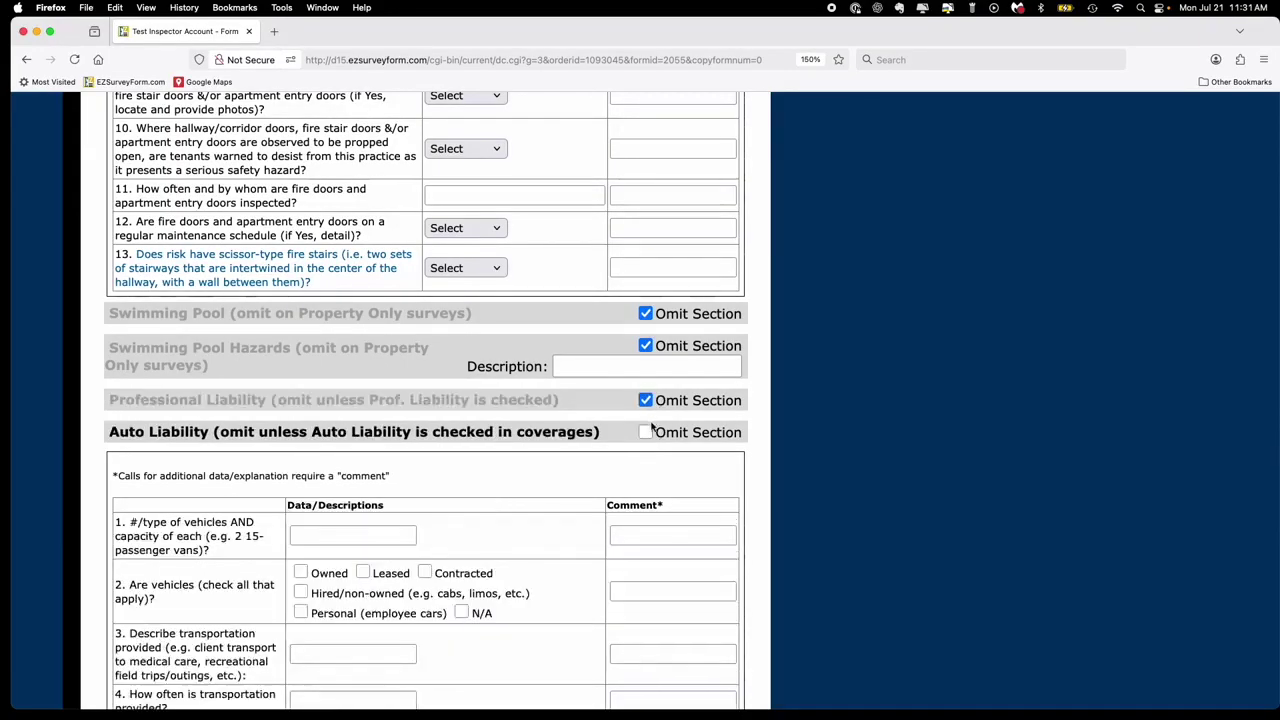
{"action": "left_click", "coordinate": [646, 432]}
- Omit Products Liability and both Comm'l Cooking Equipment and Exposure sections, ending at the form's bottom
{"action": "scroll", "coordinate": [646, 432], "scroll_direction": "down", "scroll_amount": 1}
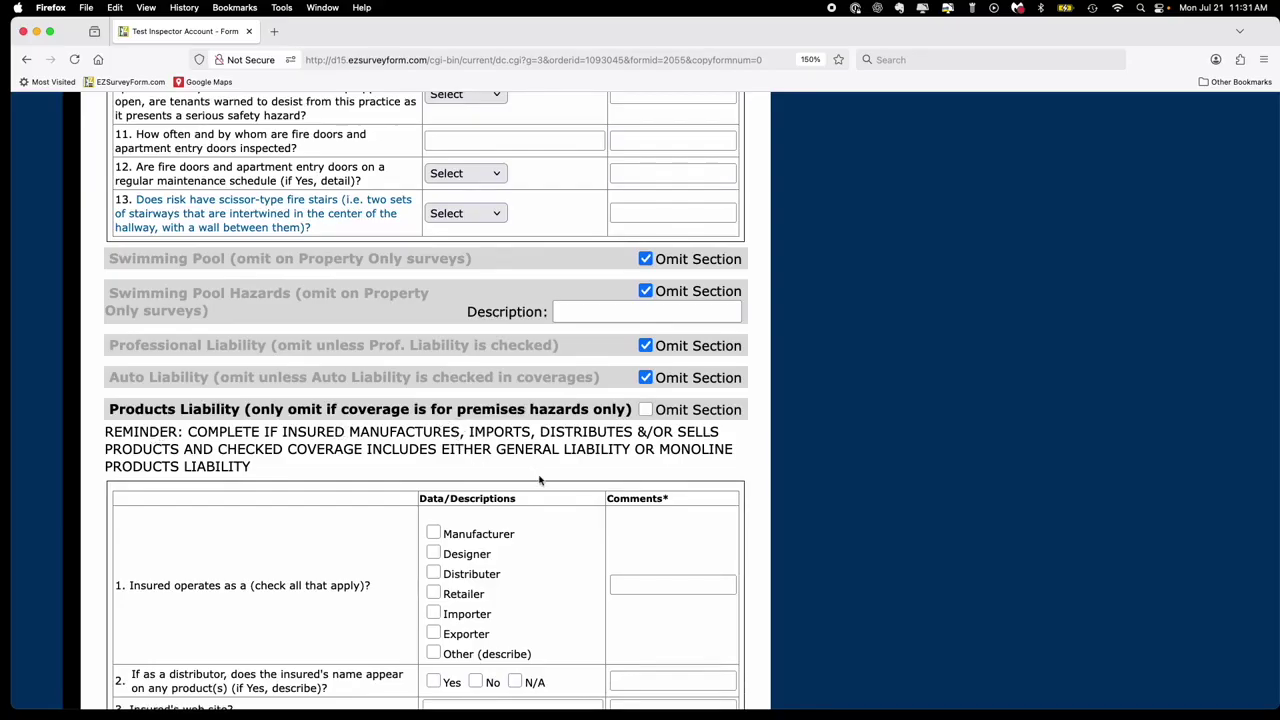
{"action": "left_click", "coordinate": [646, 409]}
{"action": "scroll", "coordinate": [649, 414], "scroll_direction": "down", "scroll_amount": 3}
{"action": "scroll", "coordinate": [649, 414], "scroll_direction": "down", "scroll_amount": 1}
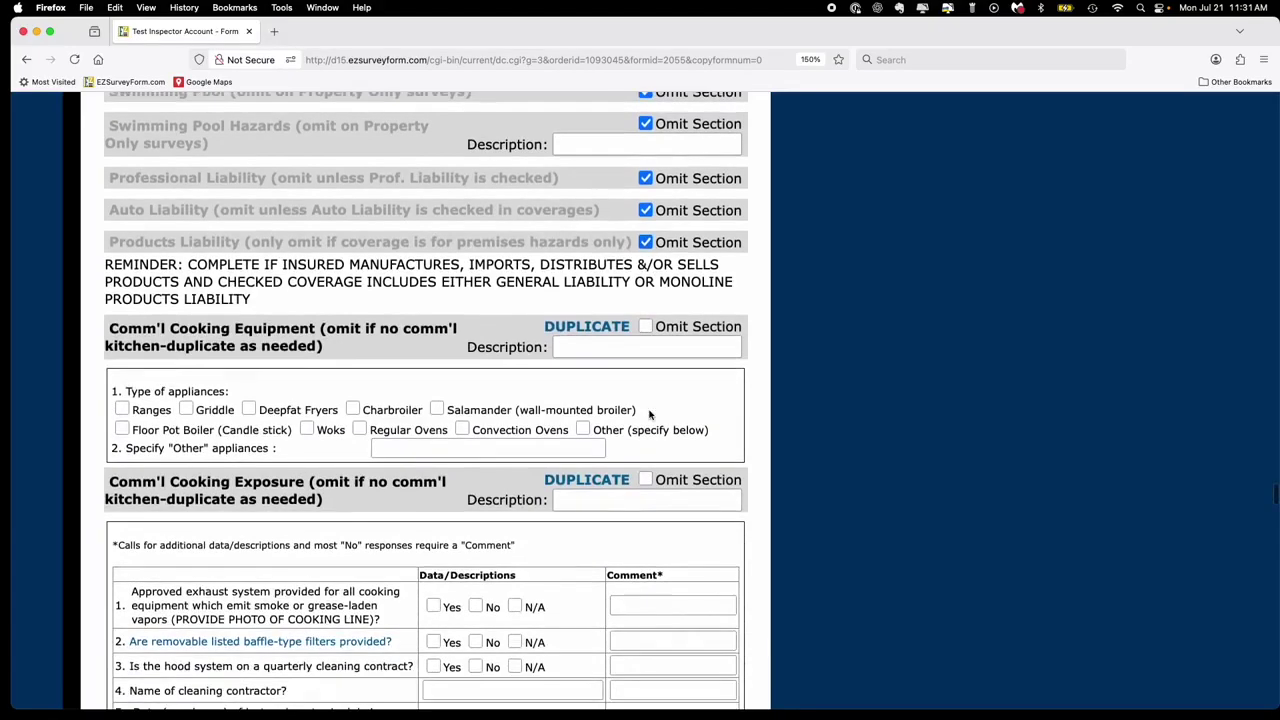
{"action": "left_click", "coordinate": [645, 327]}
{"action": "left_click", "coordinate": [645, 381]}
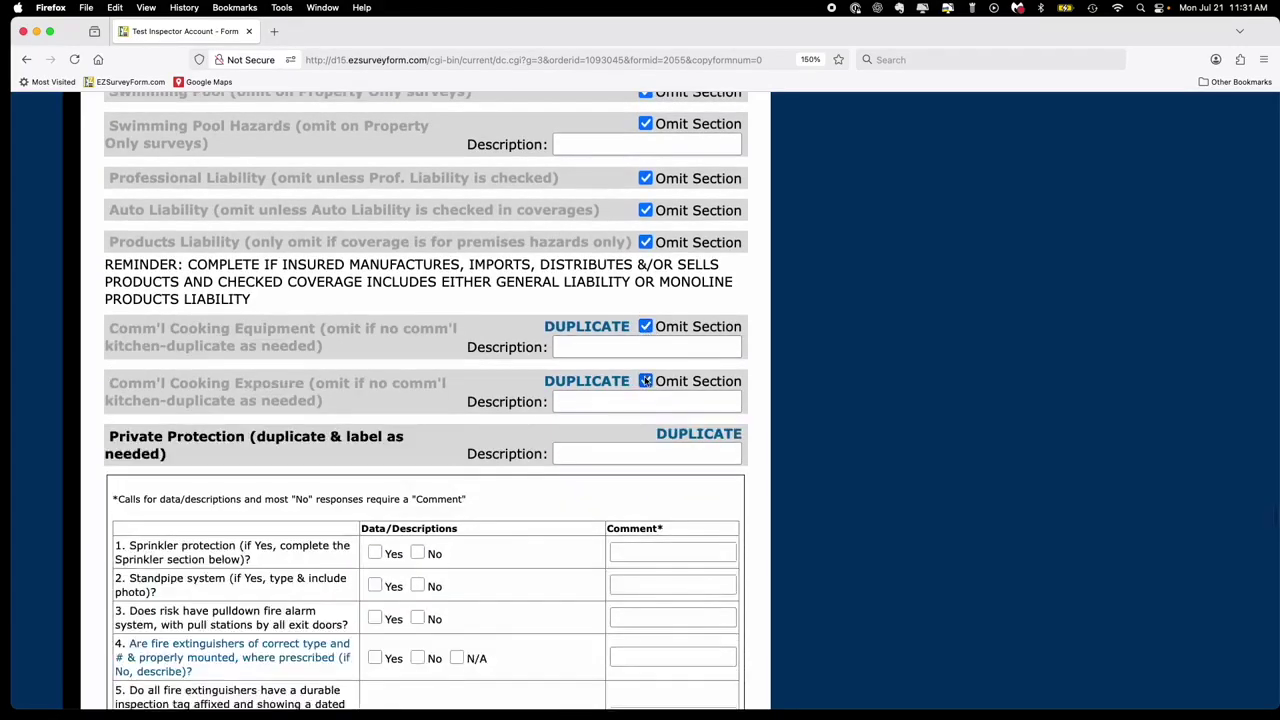
{"action": "scroll", "coordinate": [648, 381], "scroll_direction": "down", "scroll_amount": 2}
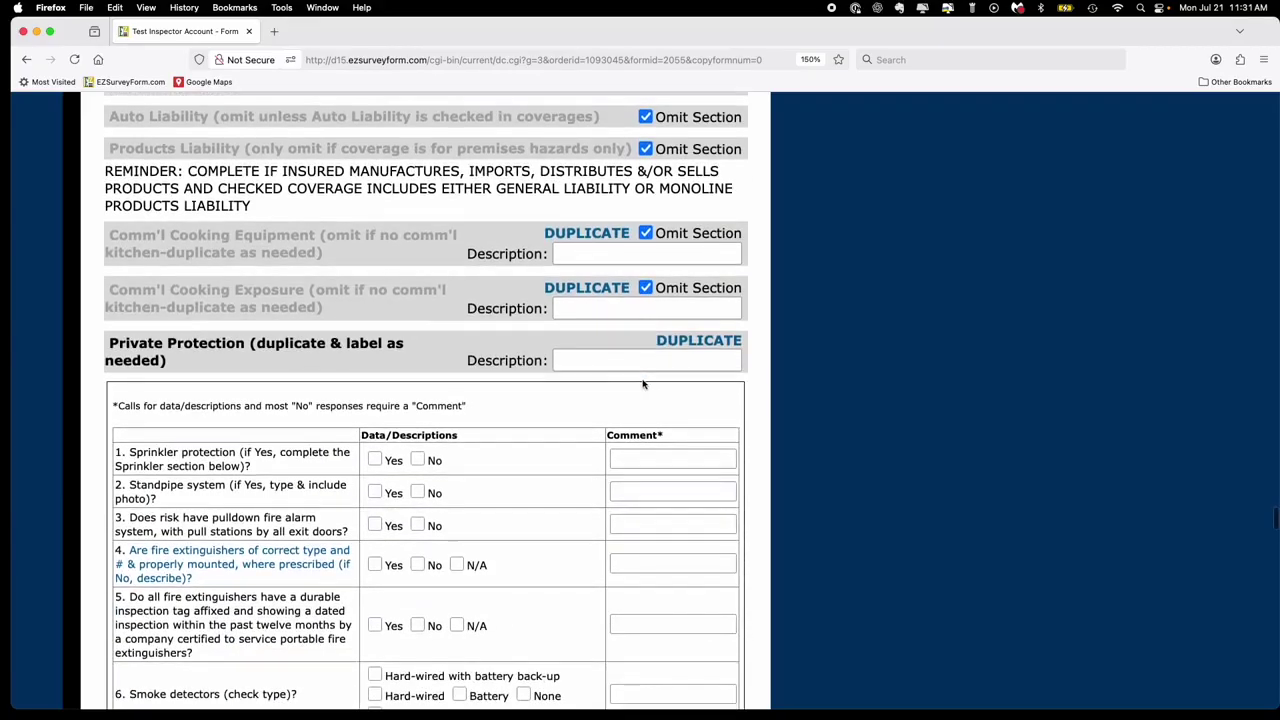
{"action": "scroll", "coordinate": [648, 381], "scroll_direction": "up", "scroll_amount": 4}
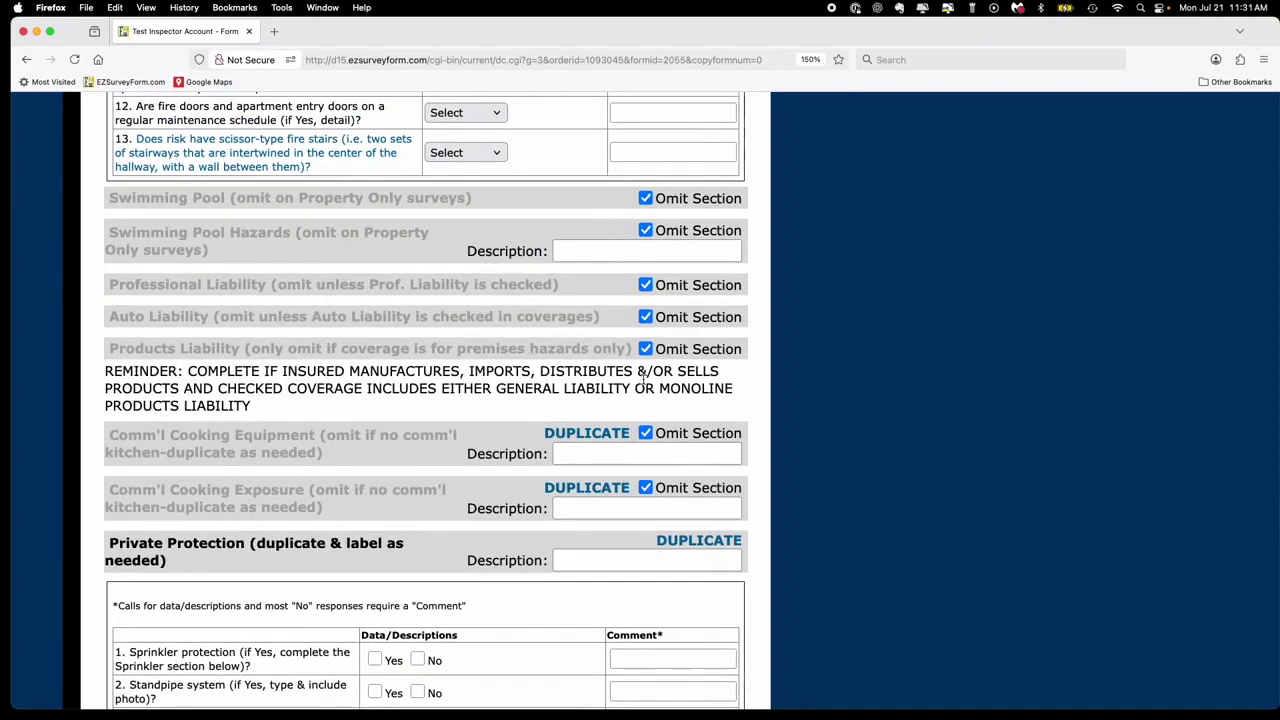
{"action": "scroll", "coordinate": [641, 378], "scroll_direction": "down", "scroll_amount": 8}
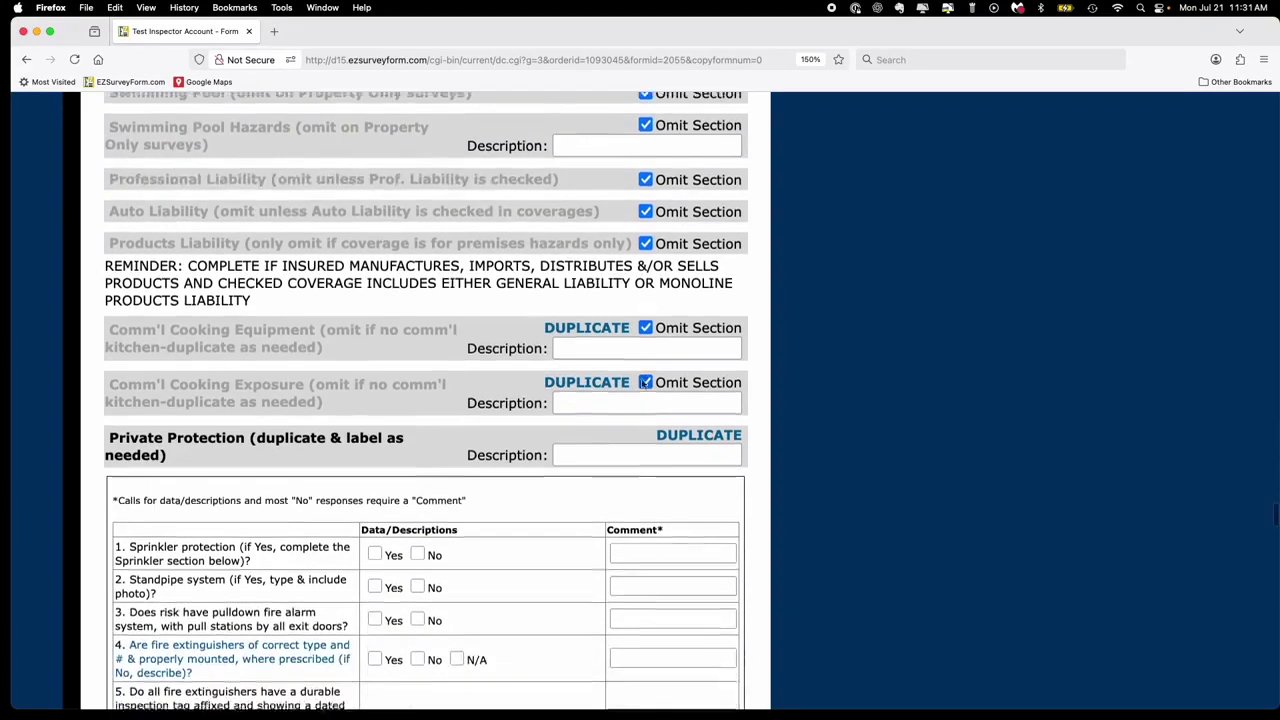
{"action": "scroll", "coordinate": [642, 379], "scroll_direction": "down", "scroll_amount": 6}
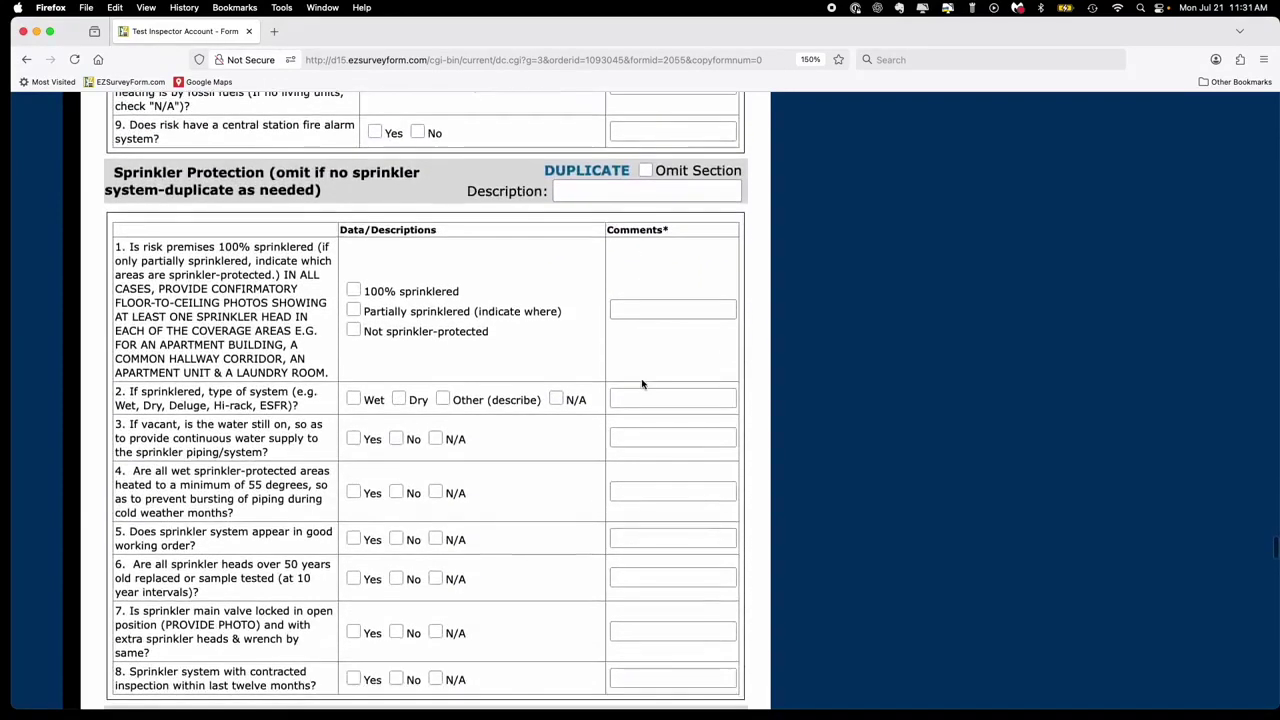
{"action": "scroll", "coordinate": [642, 380], "scroll_direction": "down", "scroll_amount": 20}
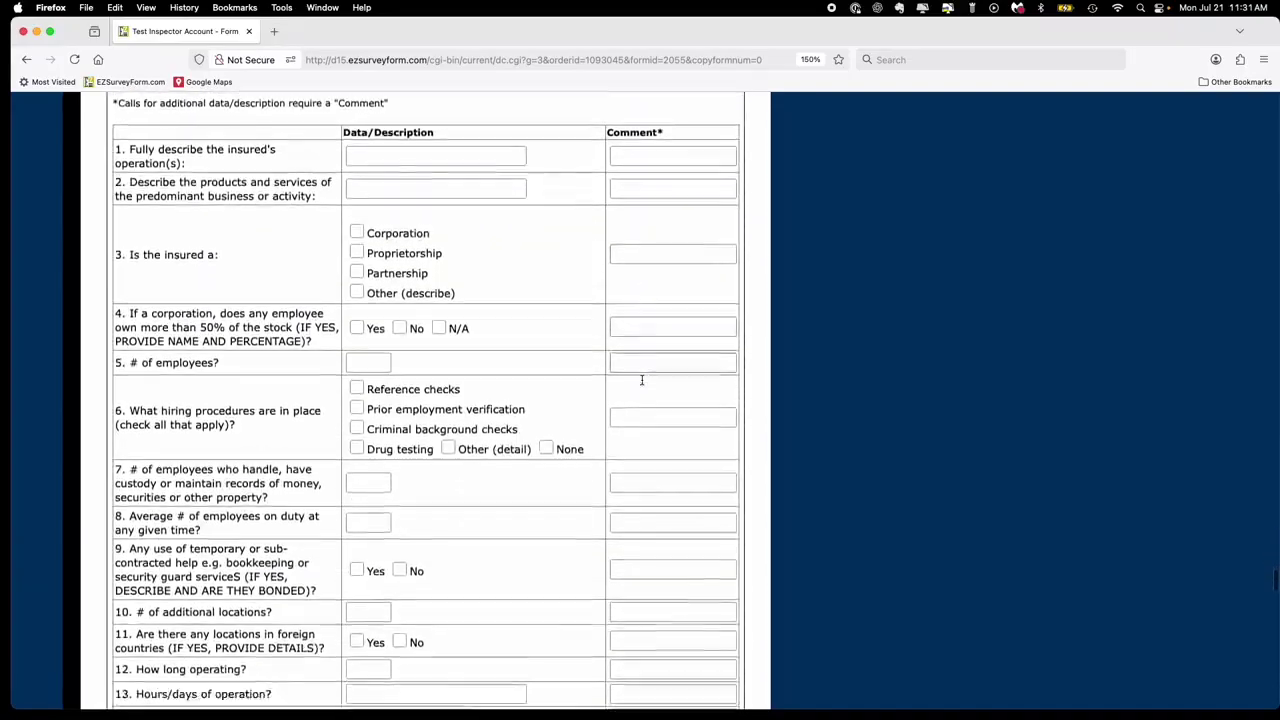
{"action": "scroll", "coordinate": [642, 380], "scroll_direction": "down", "scroll_amount": 20}
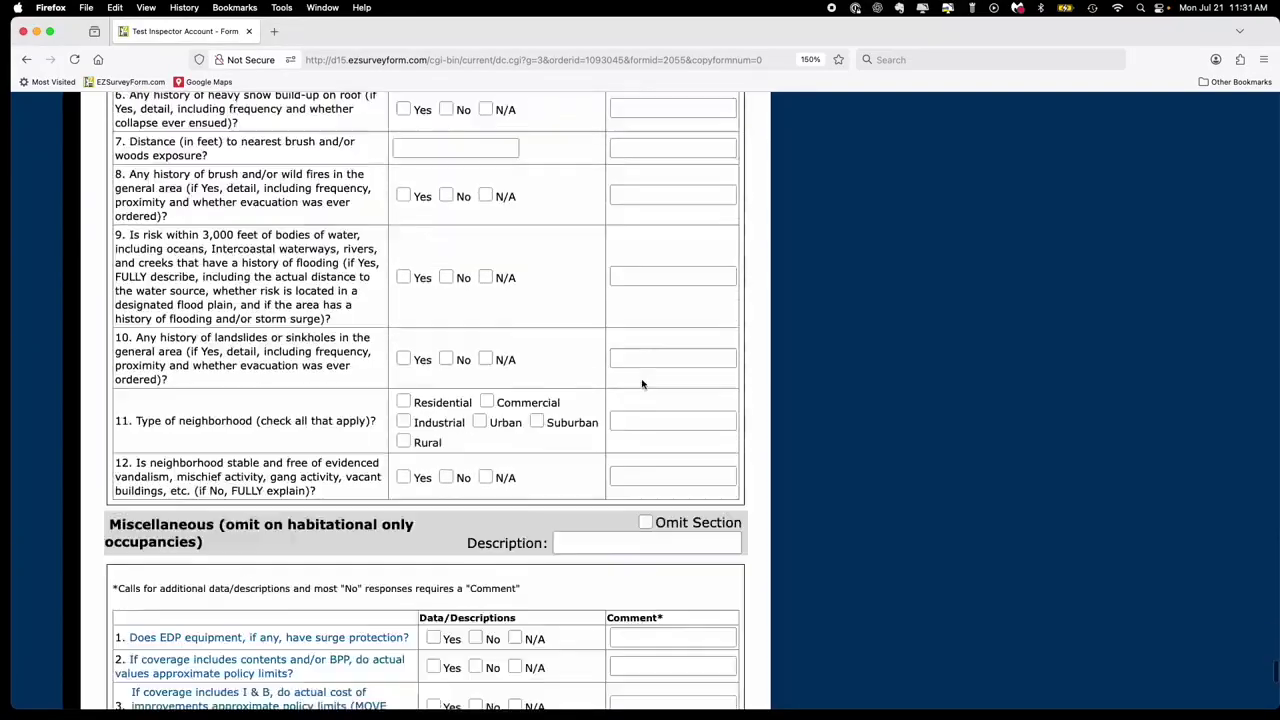
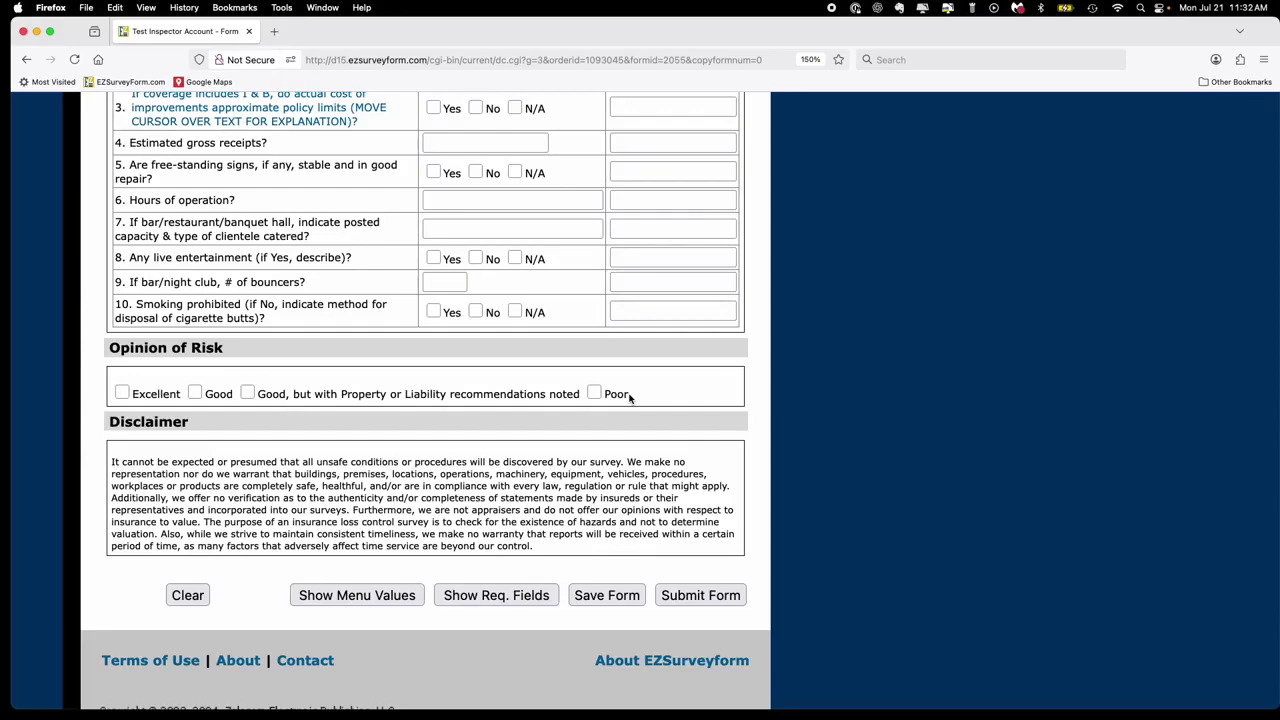
- Search for 'FPE' to jump to question 28 on Federal Pacific Stab-Lok panels
{"action": "key", "text": "super+f"}
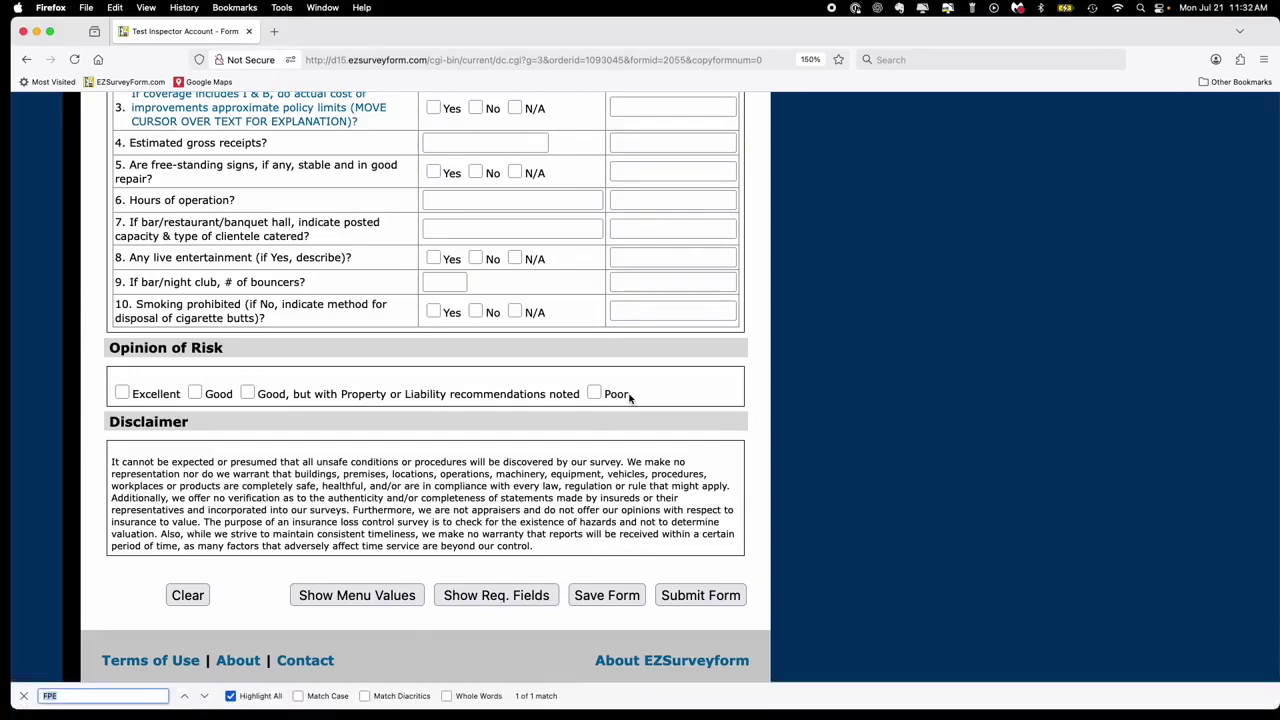
{"action": "key", "text": "Return"}
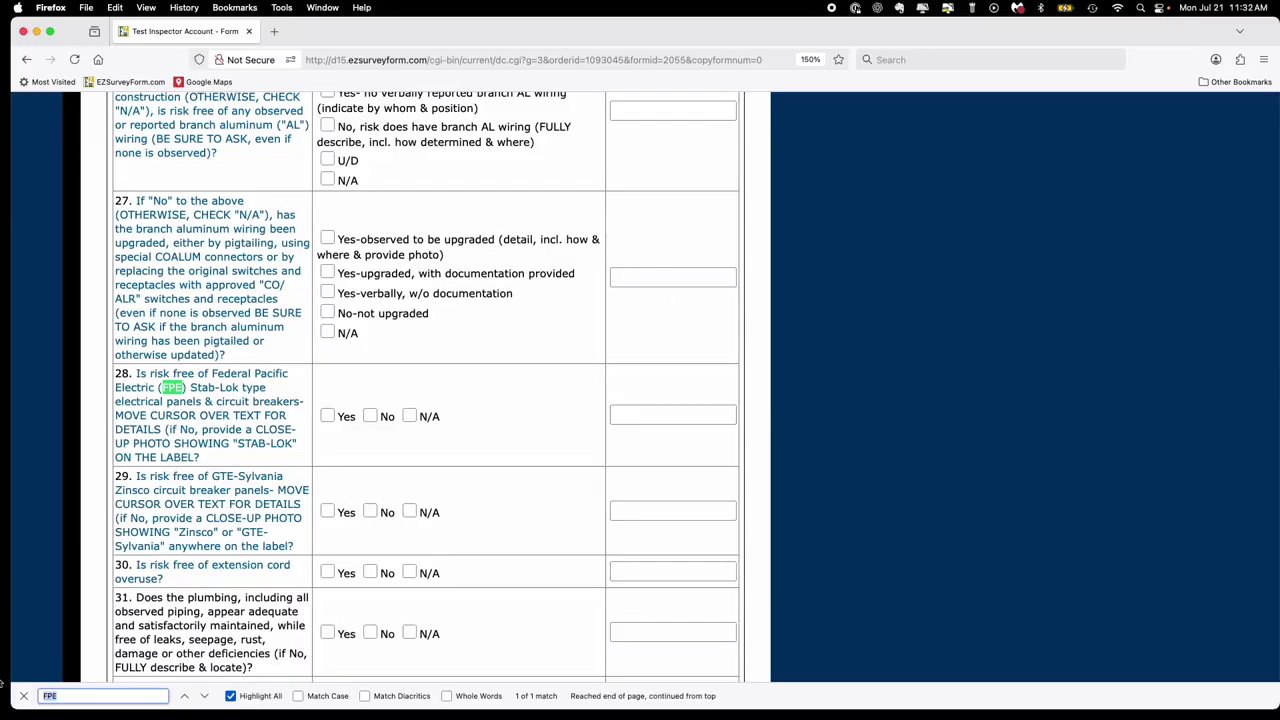
{"action": "left_click", "coordinate": [23, 695]}
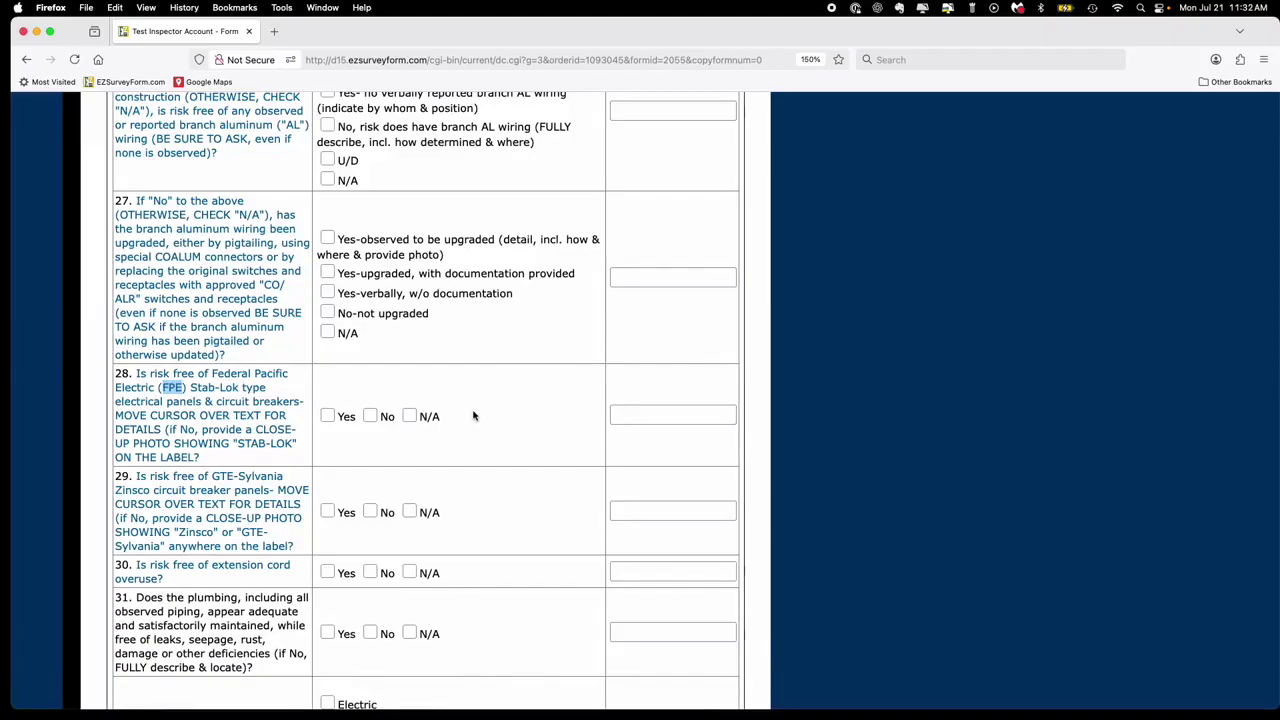
{"action": "mouse_move", "coordinate": [243, 406]}
{"action": "mouse_move", "coordinate": [185, 381]}
- Answer question 28 'No', then add and delete the sample text 'You can type here' in its recommendation
{"action": "left_click", "coordinate": [371, 416]}
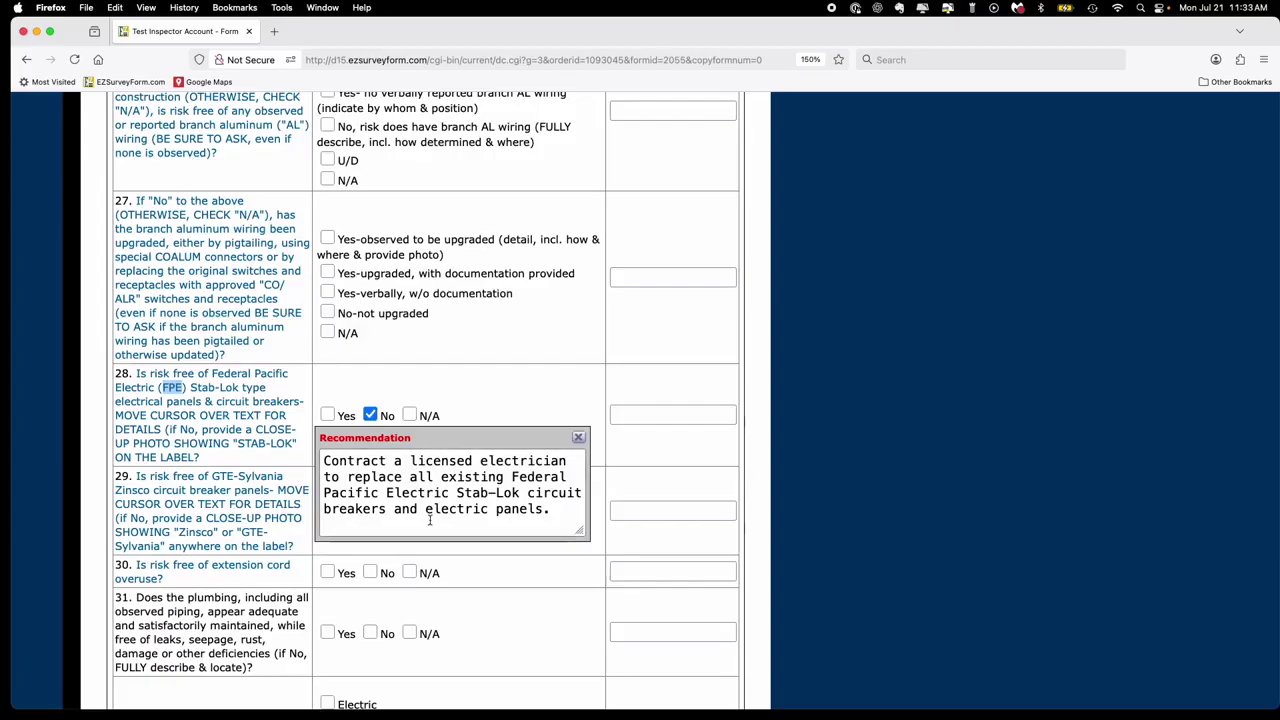
{"action": "left_click", "coordinate": [552, 510]}
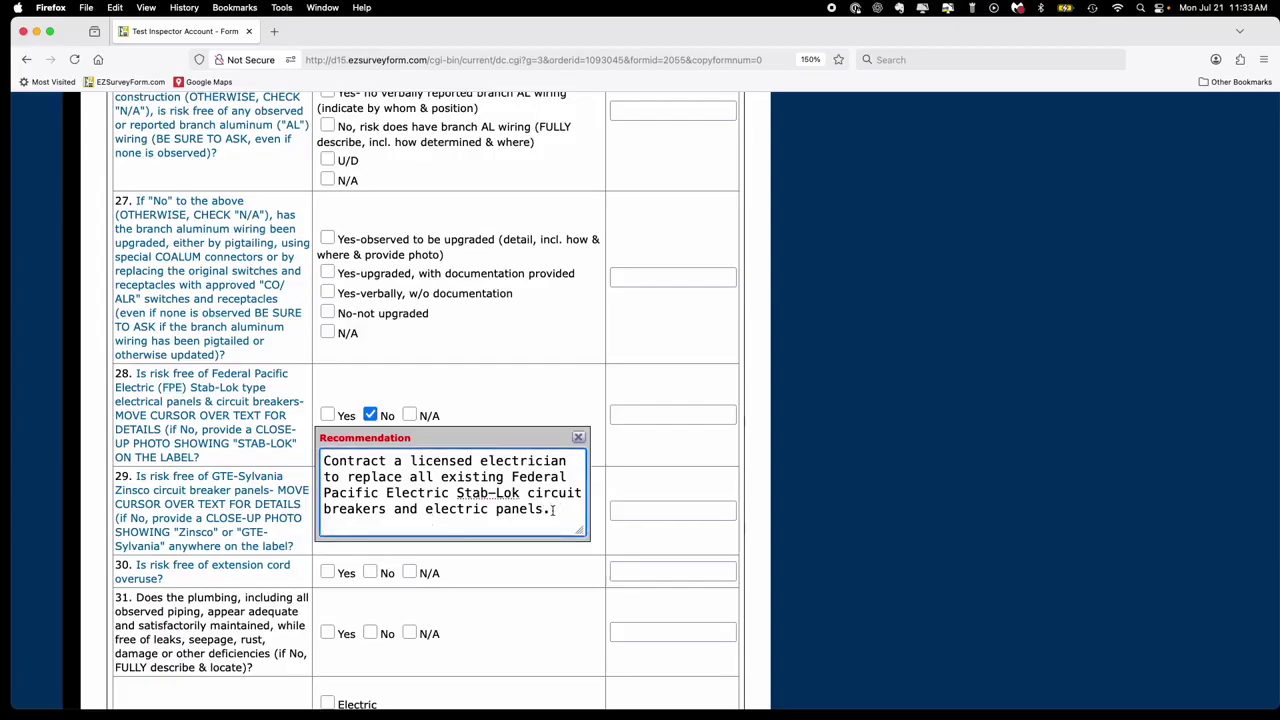
{"action": "type", "text": "You can type here"}
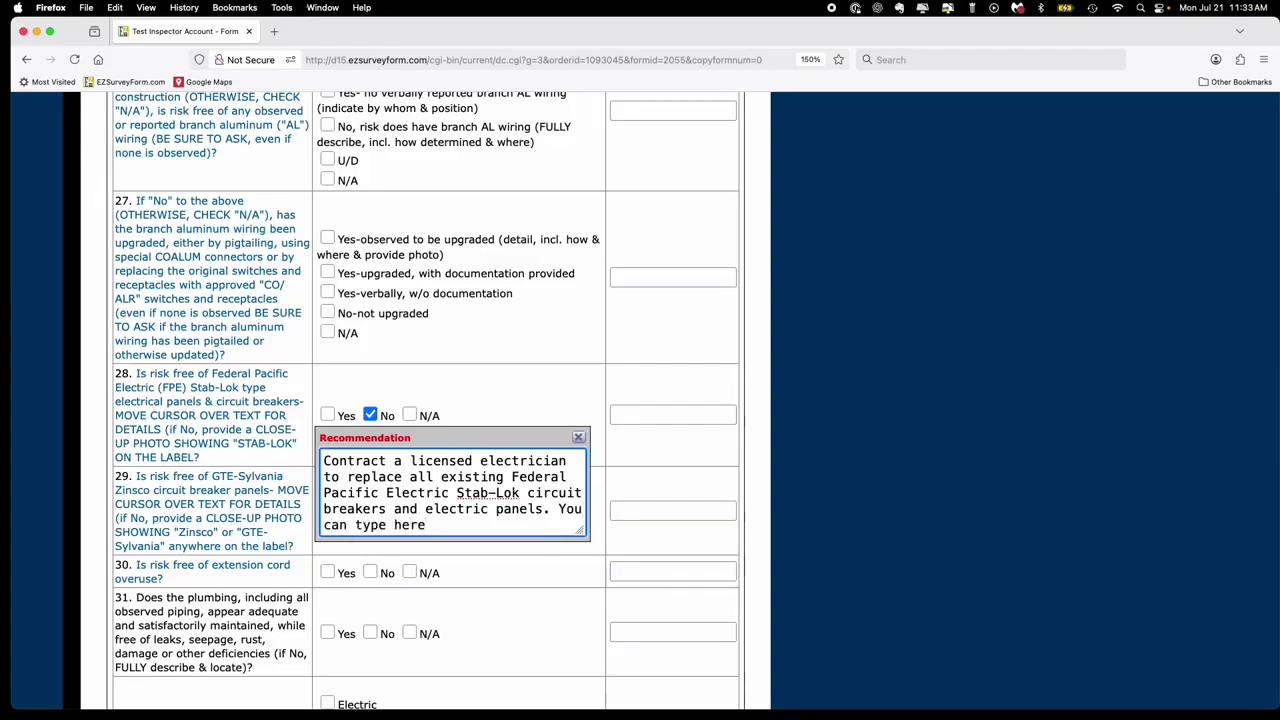
{"action": "left_click_drag", "start_coordinate": [557, 509], "coordinate": [563, 518]}
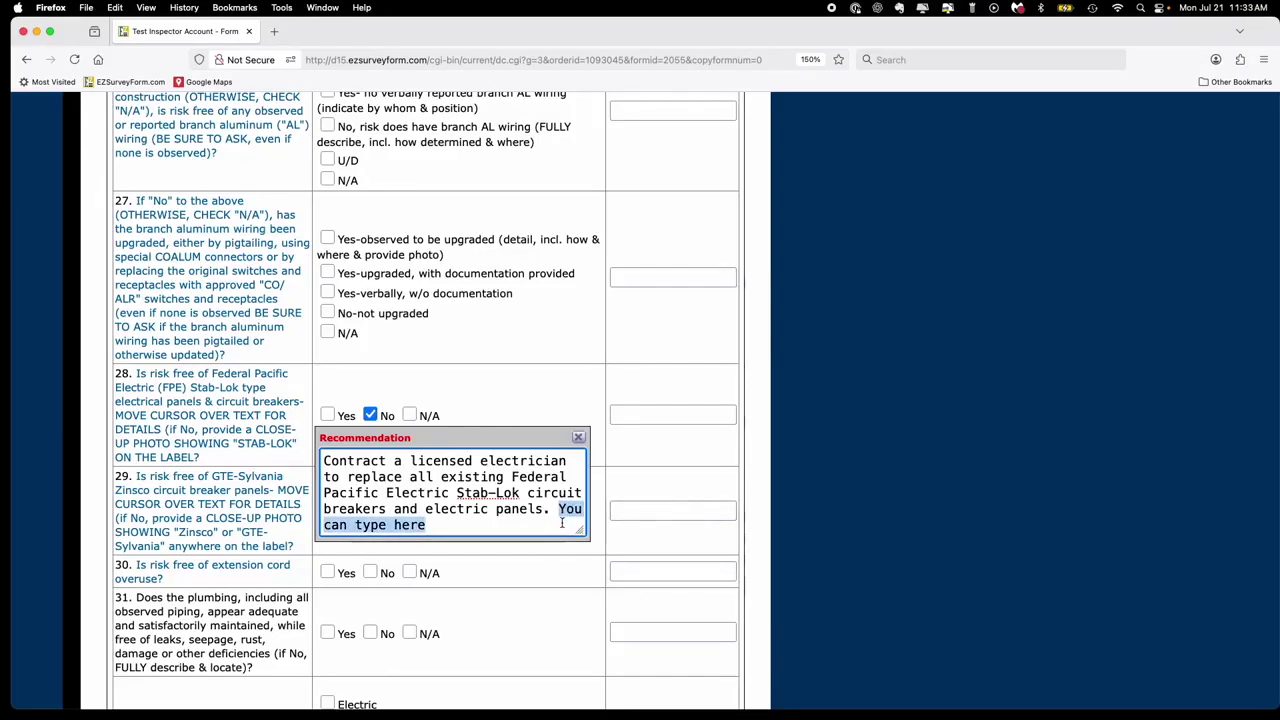
{"action": "key", "text": "BackSpace"}
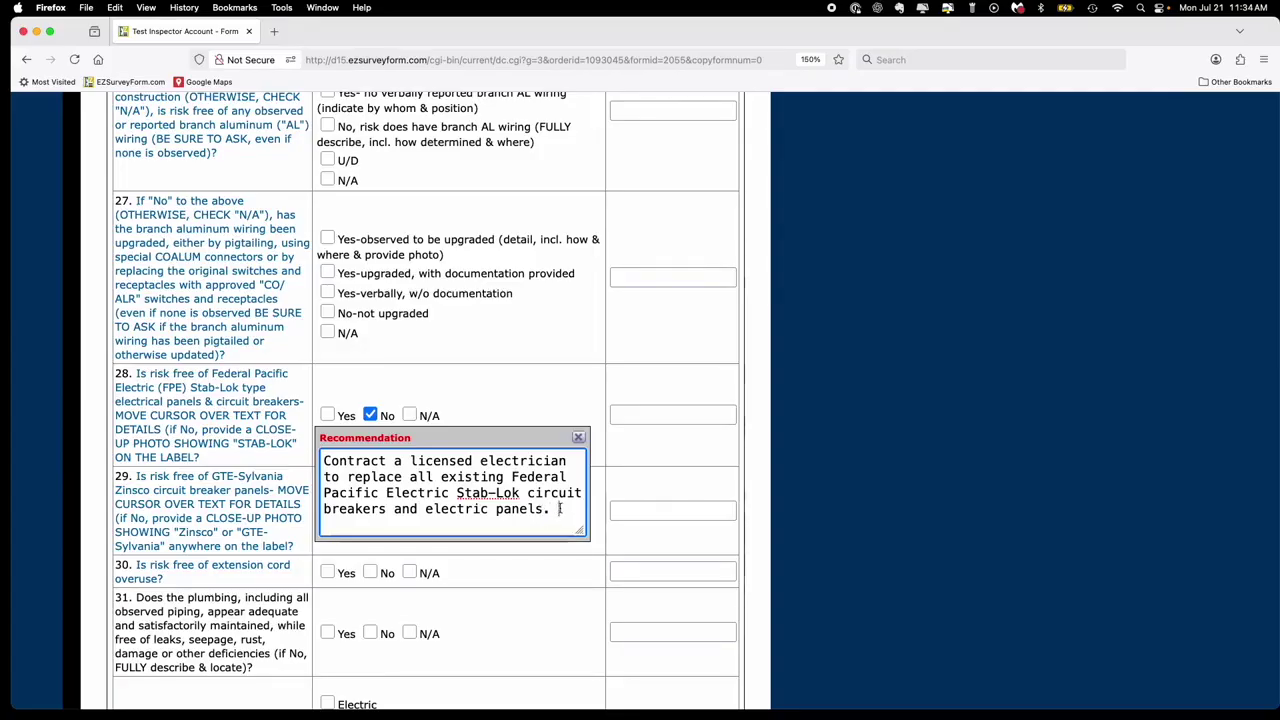
- Save and confirm the General Form, then go to order 1093045's request overview
{"action": "scroll", "coordinate": [560, 508], "scroll_direction": "up", "scroll_amount": 20}
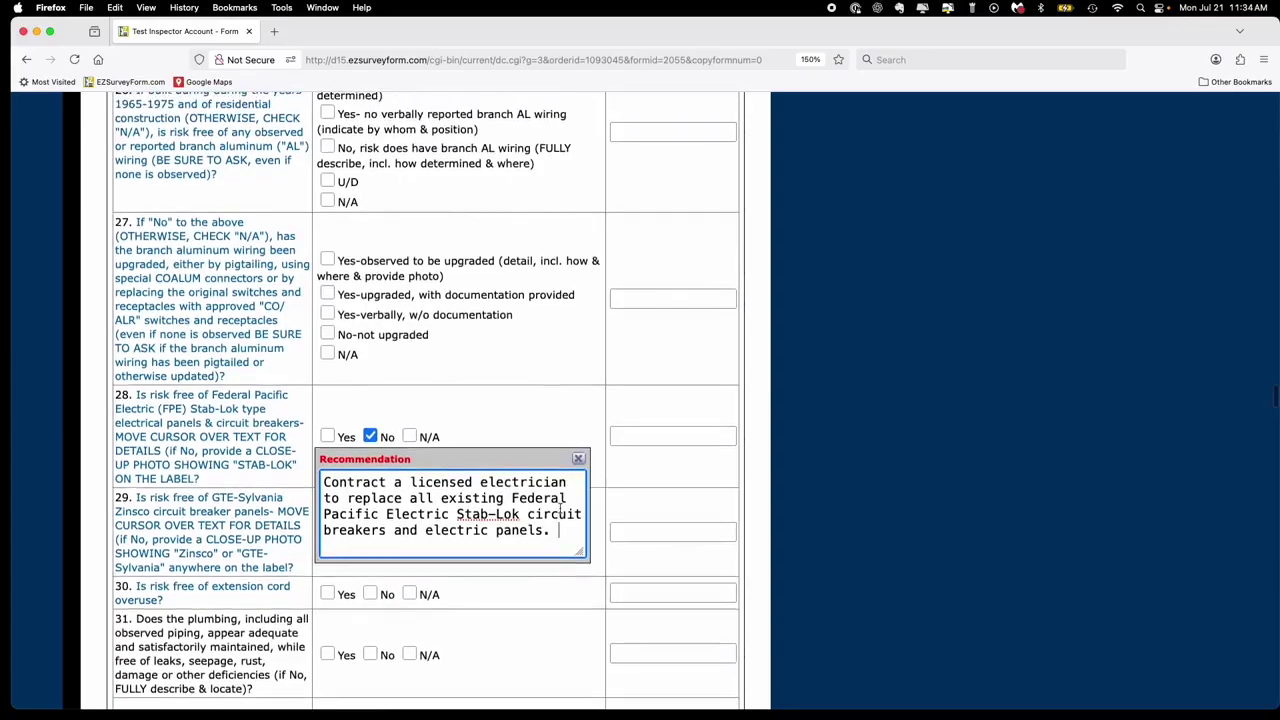
{"action": "scroll", "coordinate": [560, 508], "scroll_direction": "up", "scroll_amount": 20}
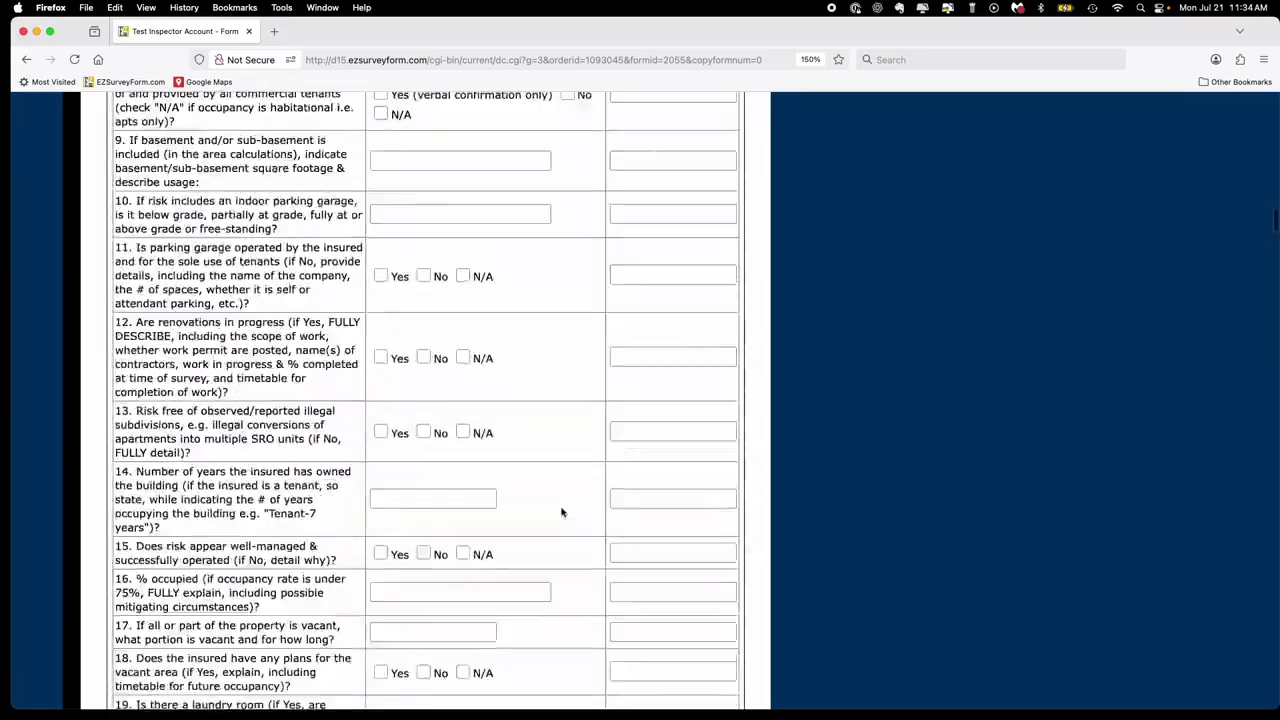
{"action": "scroll", "coordinate": [561, 512], "scroll_direction": "up", "scroll_amount": 10}
{"action": "scroll", "coordinate": [606, 514], "scroll_direction": "down", "scroll_amount": 1}
{"action": "left_click", "coordinate": [606, 516]}
{"action": "left_click", "coordinate": [744, 444]}
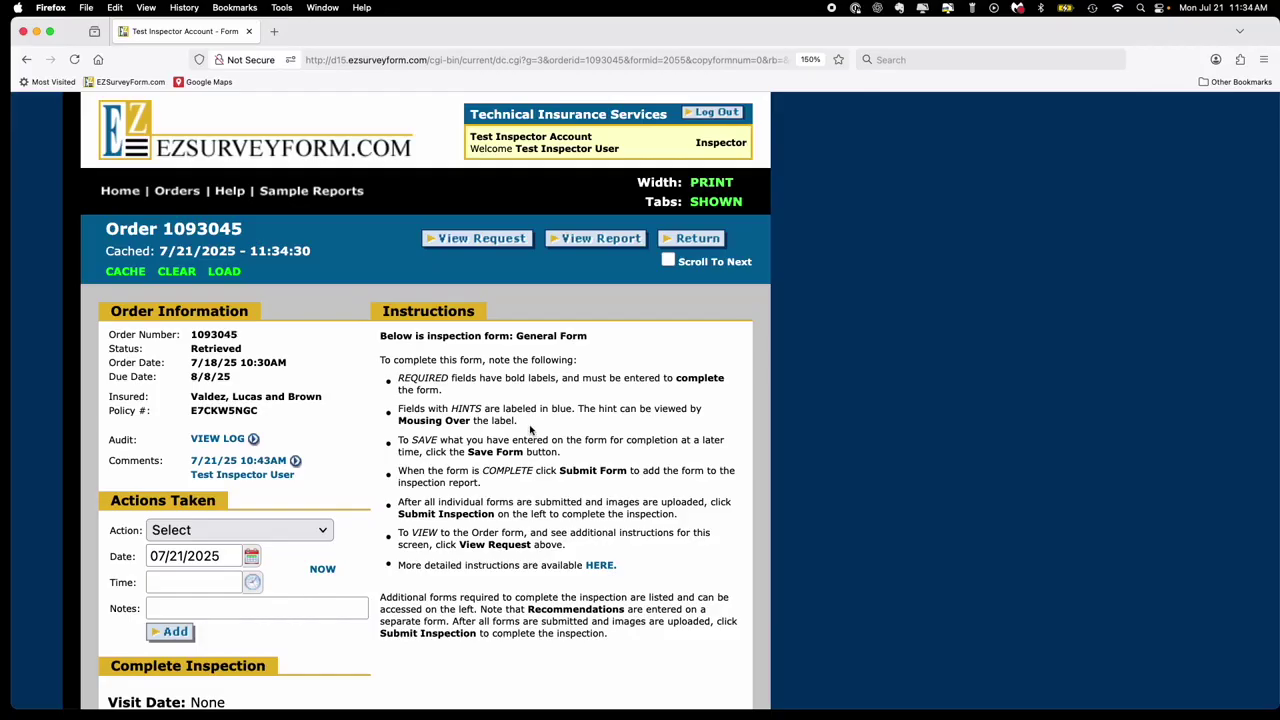
{"action": "left_click", "coordinate": [470, 241]}
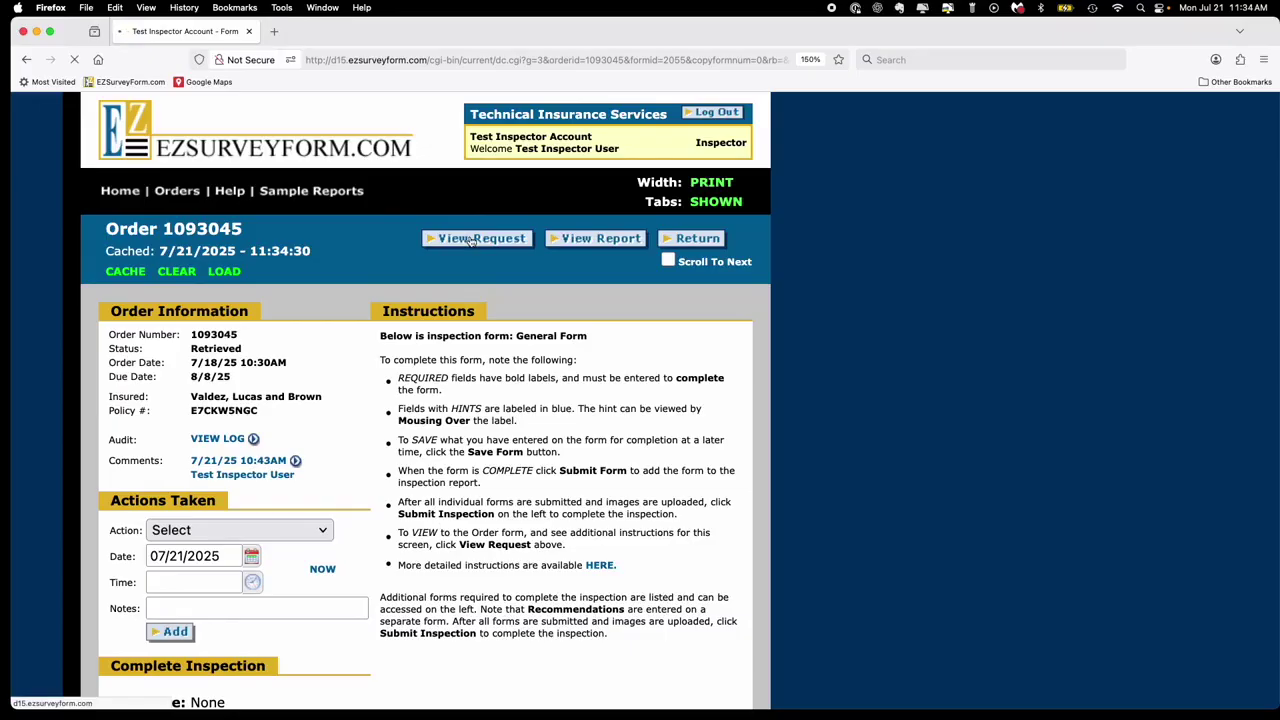
- Open order 1093045's Recommendations form and scroll to Inspection Recommendations
{"action": "scroll", "coordinate": [240, 586], "scroll_direction": "down", "scroll_amount": 5}
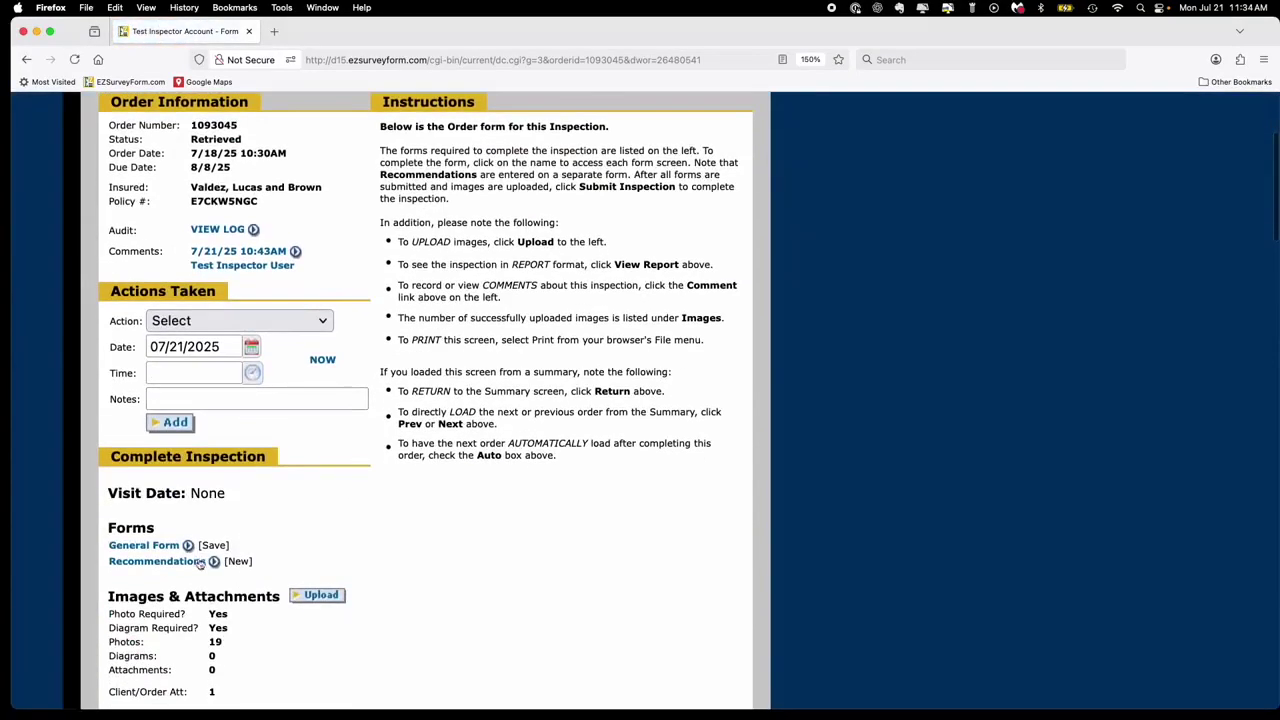
{"action": "left_click", "coordinate": [175, 565]}
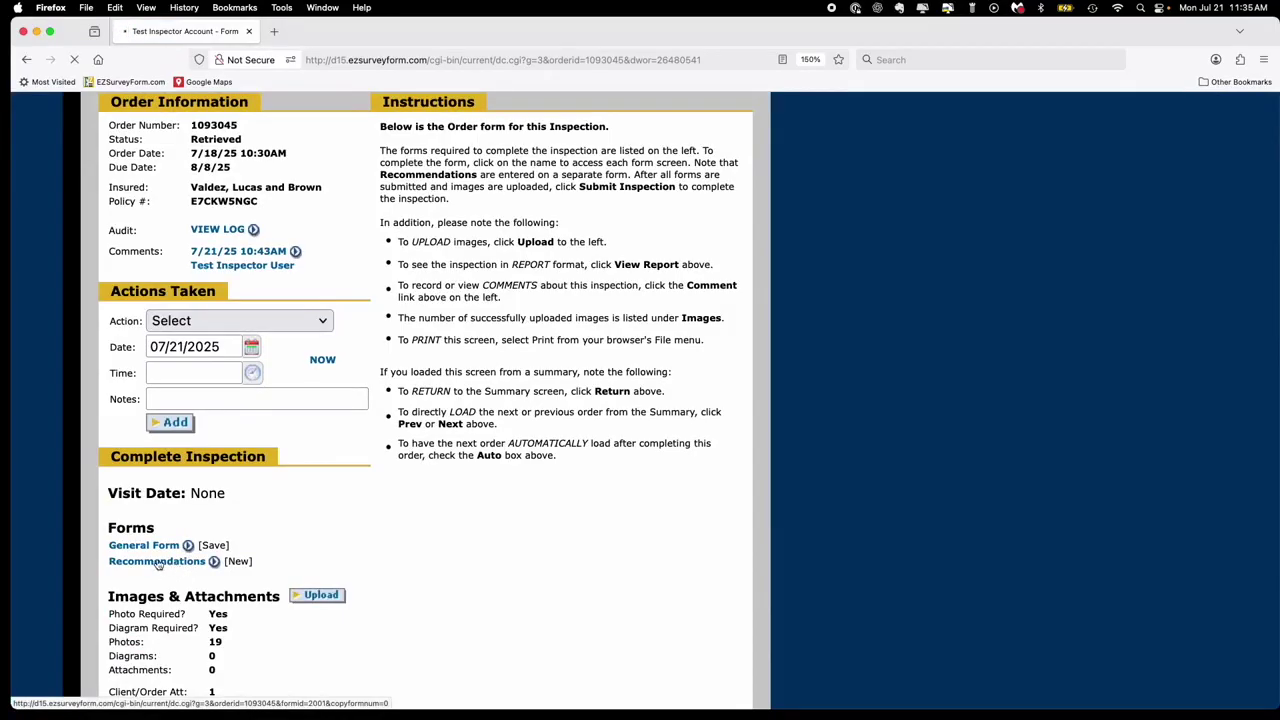
{"action": "scroll", "coordinate": [451, 566], "scroll_direction": "down", "scroll_amount": 8}
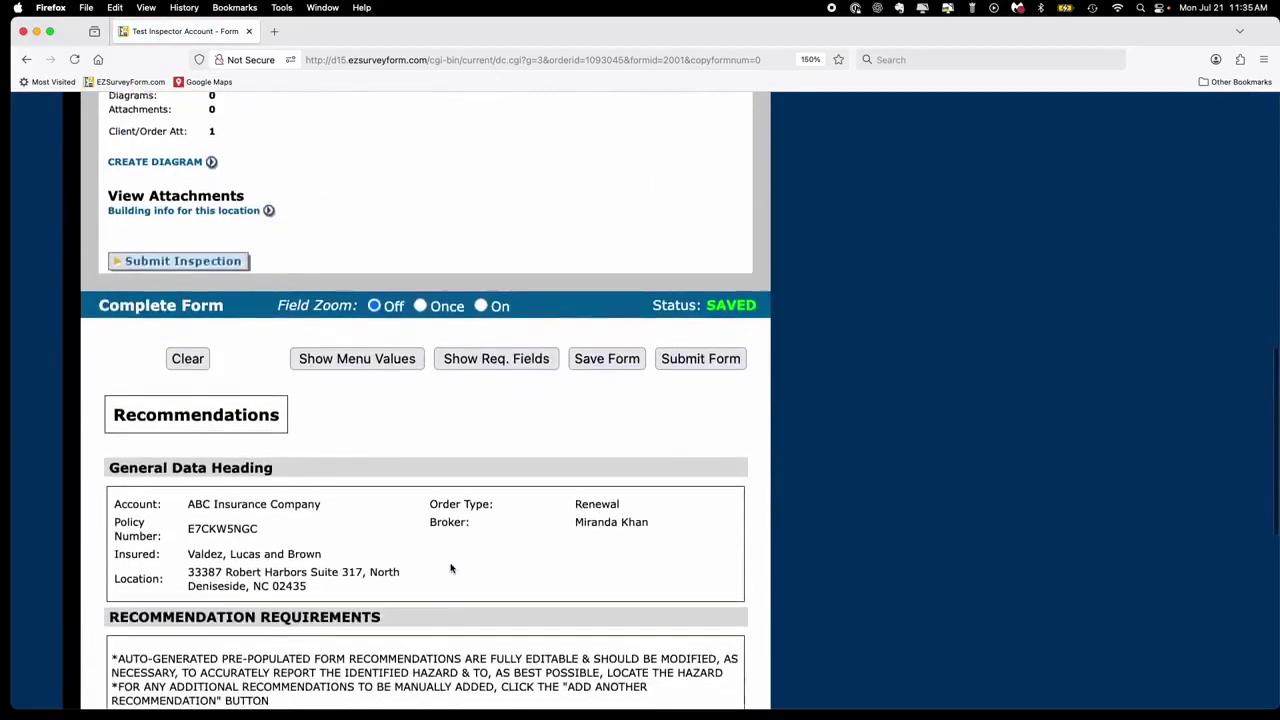
{"action": "scroll", "coordinate": [451, 566], "scroll_direction": "down", "scroll_amount": 8}
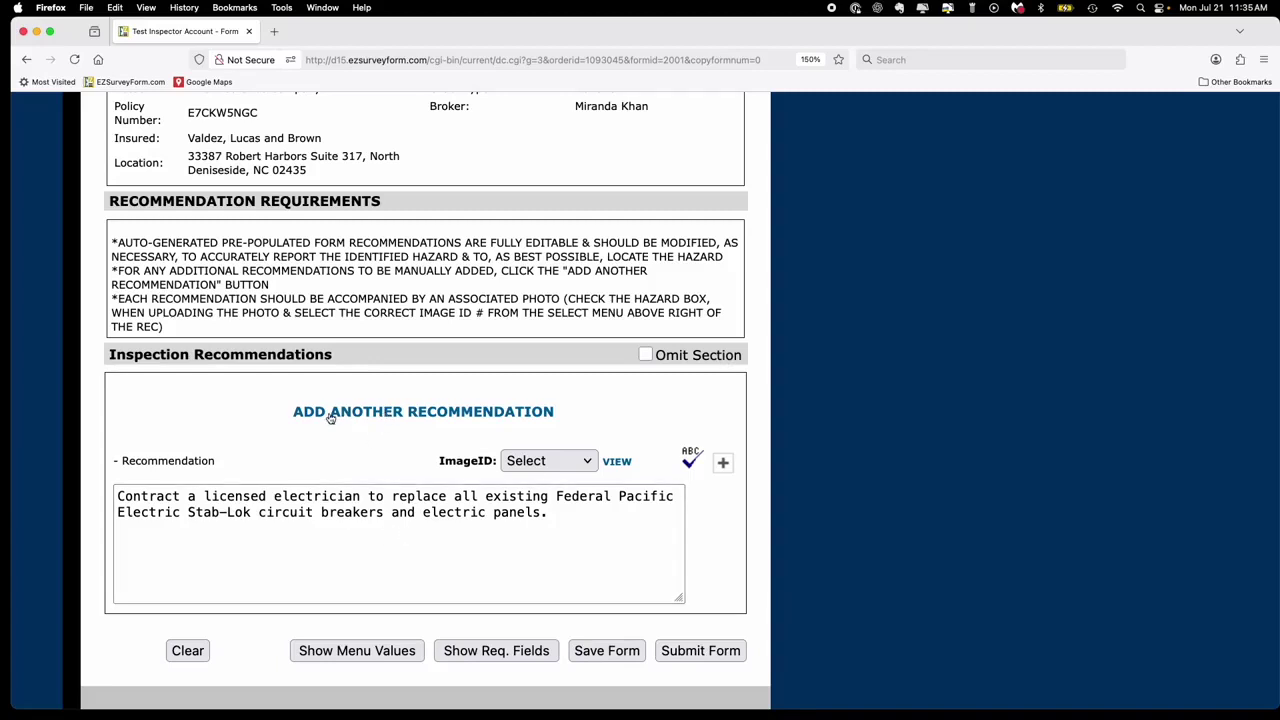
- Add Additional Recommendation 1 reading 'This is a rec.'
{"action": "left_click", "coordinate": [451, 417]}
{"action": "left_click", "coordinate": [351, 451]}
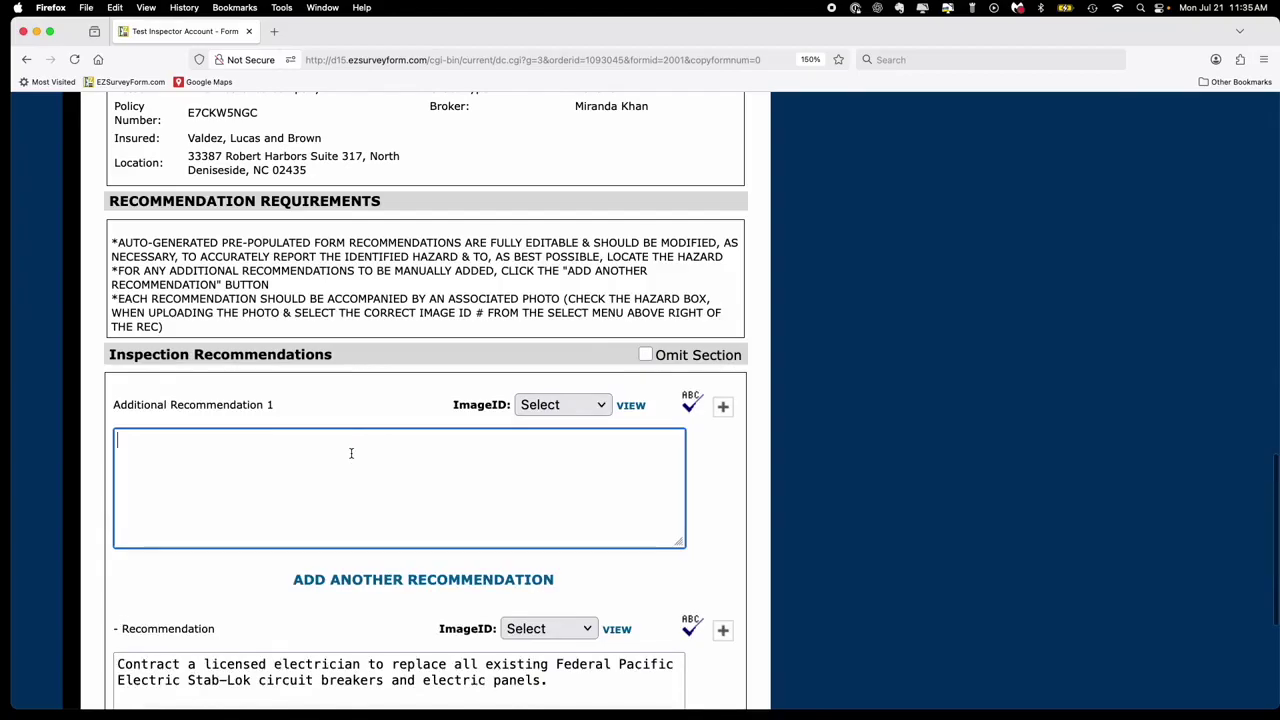
{"action": "type", "text": "This is a rdc"}
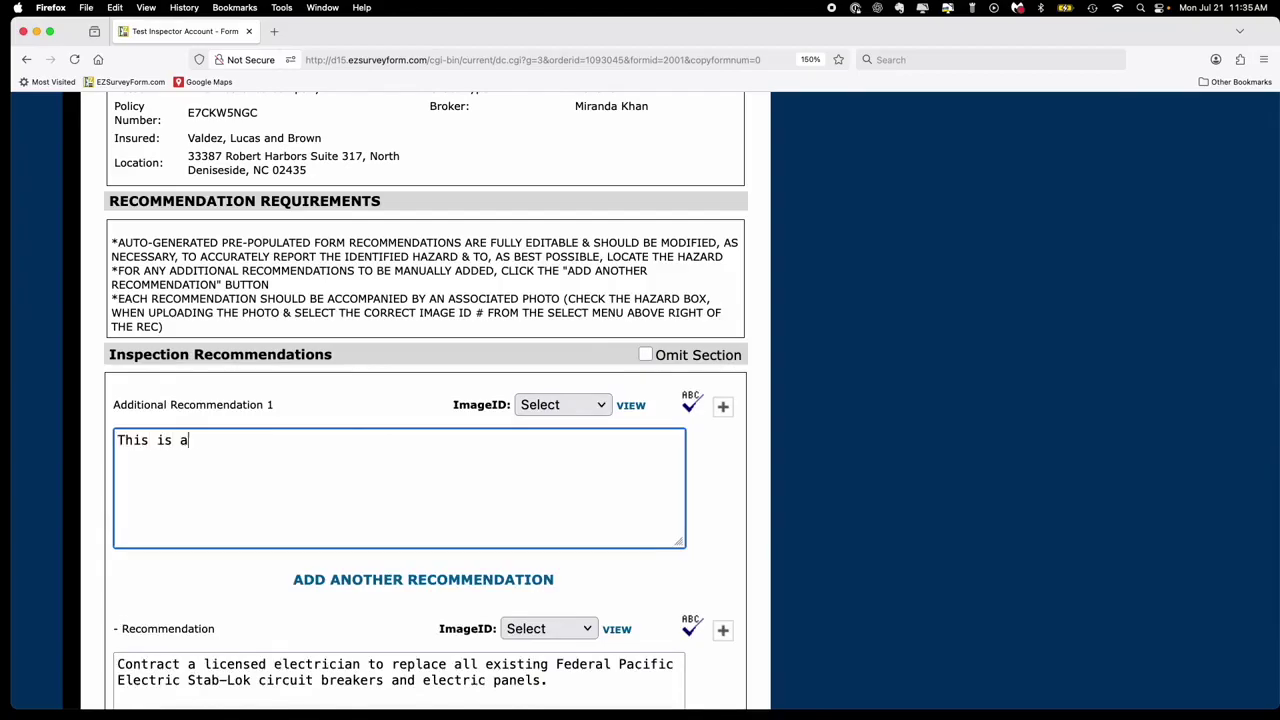
{"action": "key", "text": "BackSpace"}
{"action": "key", "text": "BackSpace"}
{"action": "type", "text": "ec."}
{"action": "scroll", "coordinate": [356, 456], "scroll_direction": "down", "scroll_amount": 4}
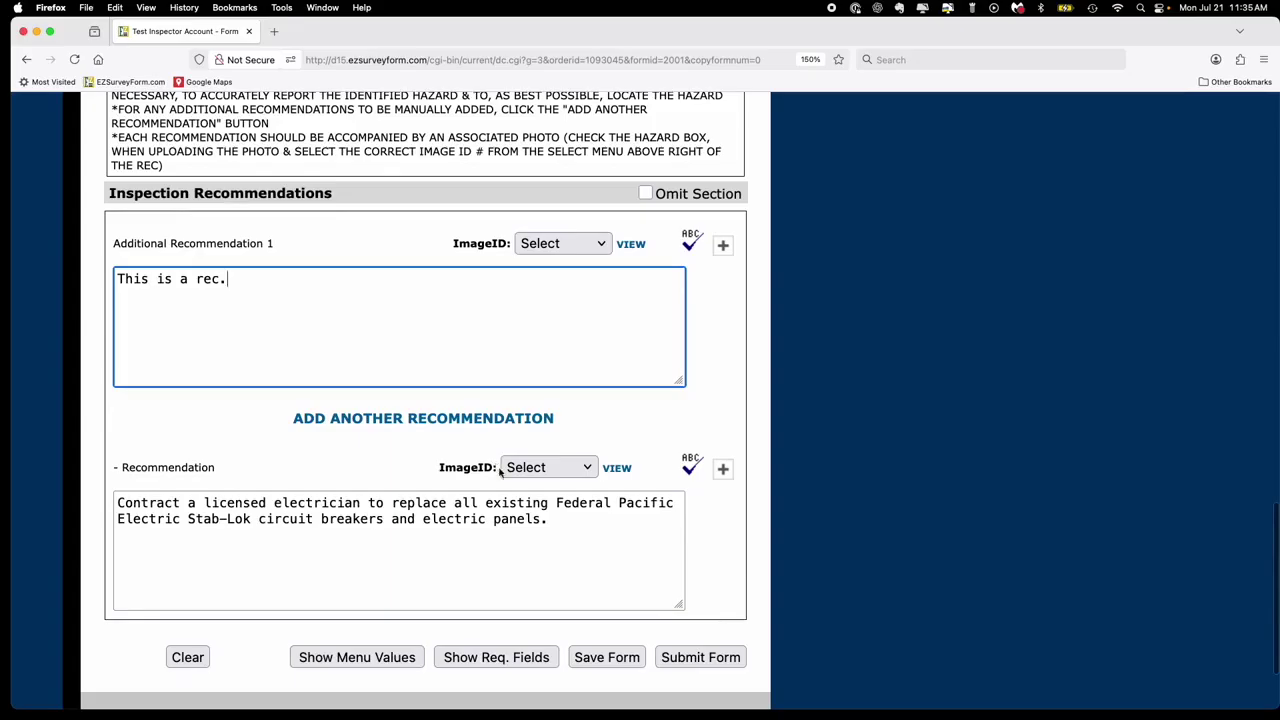
- Attach image 16643996 to the electrician recommendation and preview the photo
{"action": "left_click", "coordinate": [561, 467]}
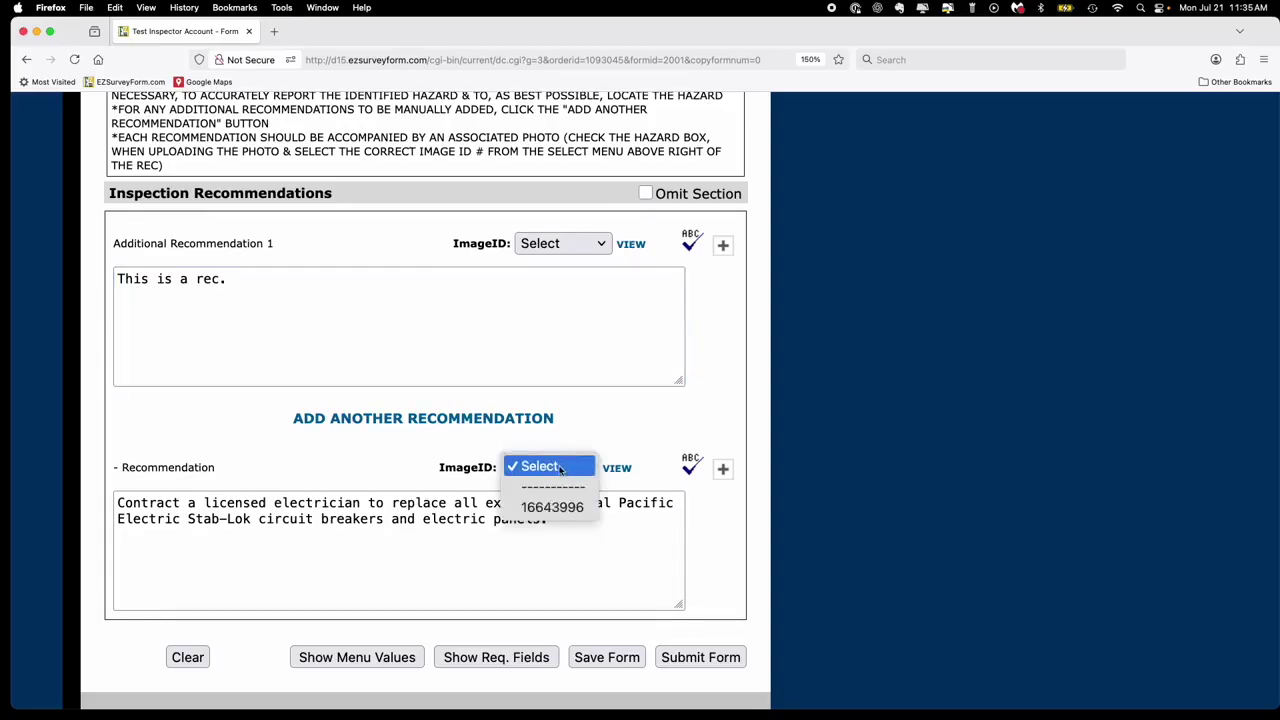
{"action": "left_click", "coordinate": [563, 507]}
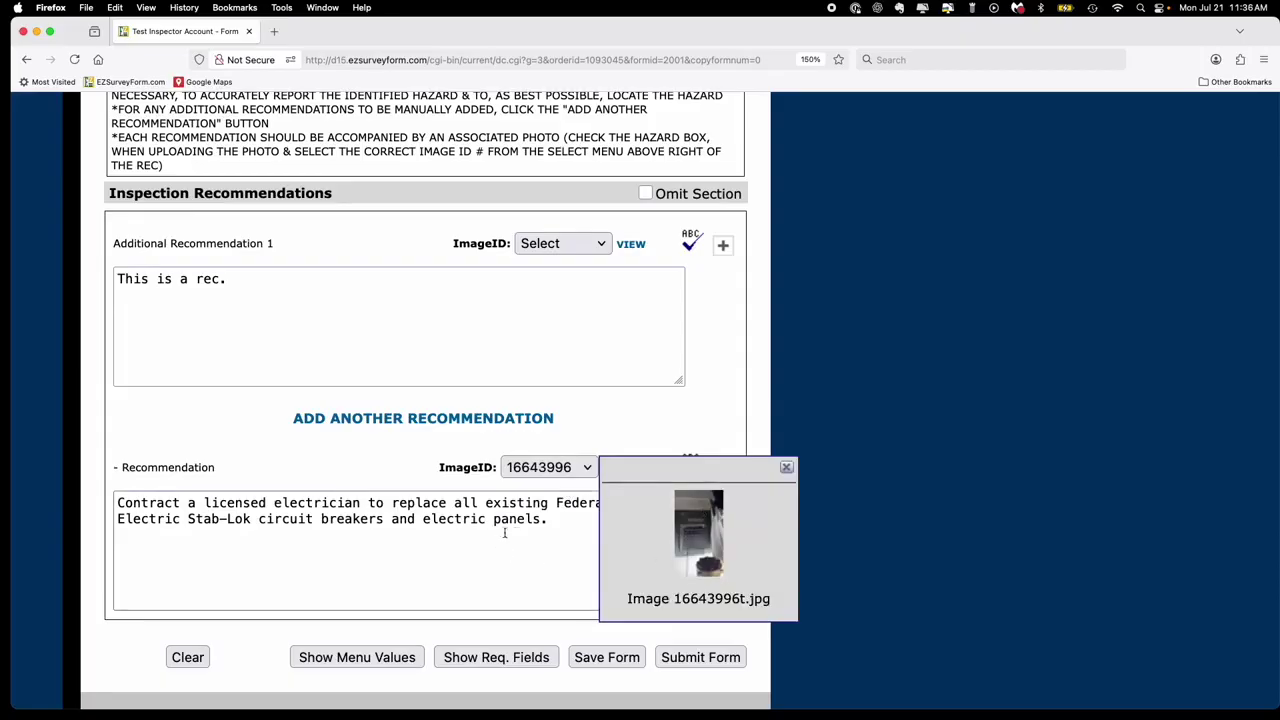
{"action": "left_click", "coordinate": [786, 469]}
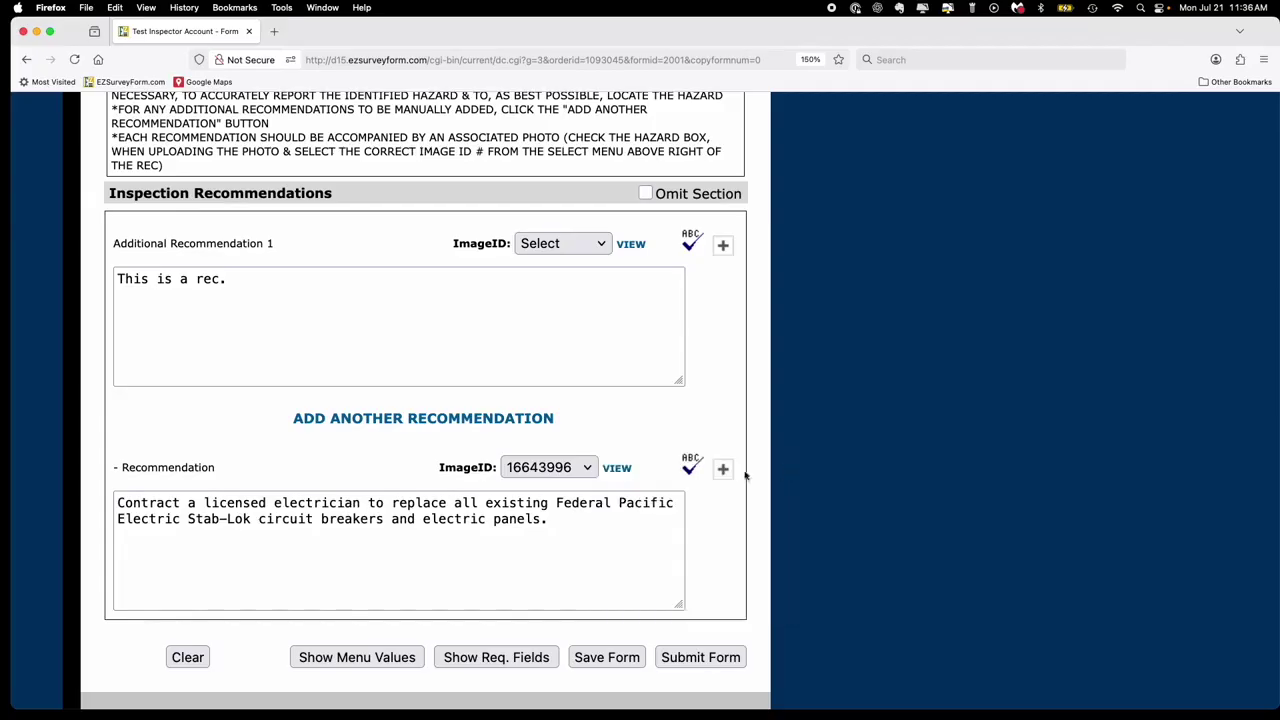
{"action": "left_click", "coordinate": [616, 469]}
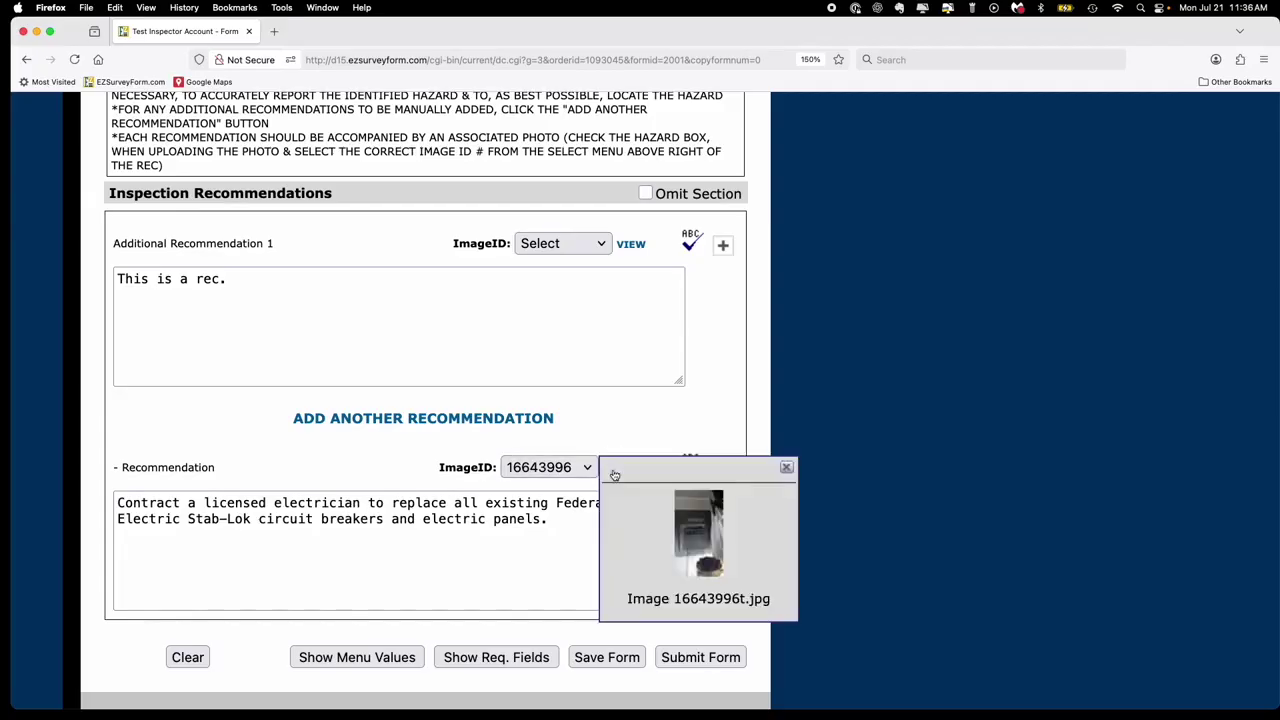
{"action": "left_click", "coordinate": [788, 468]}
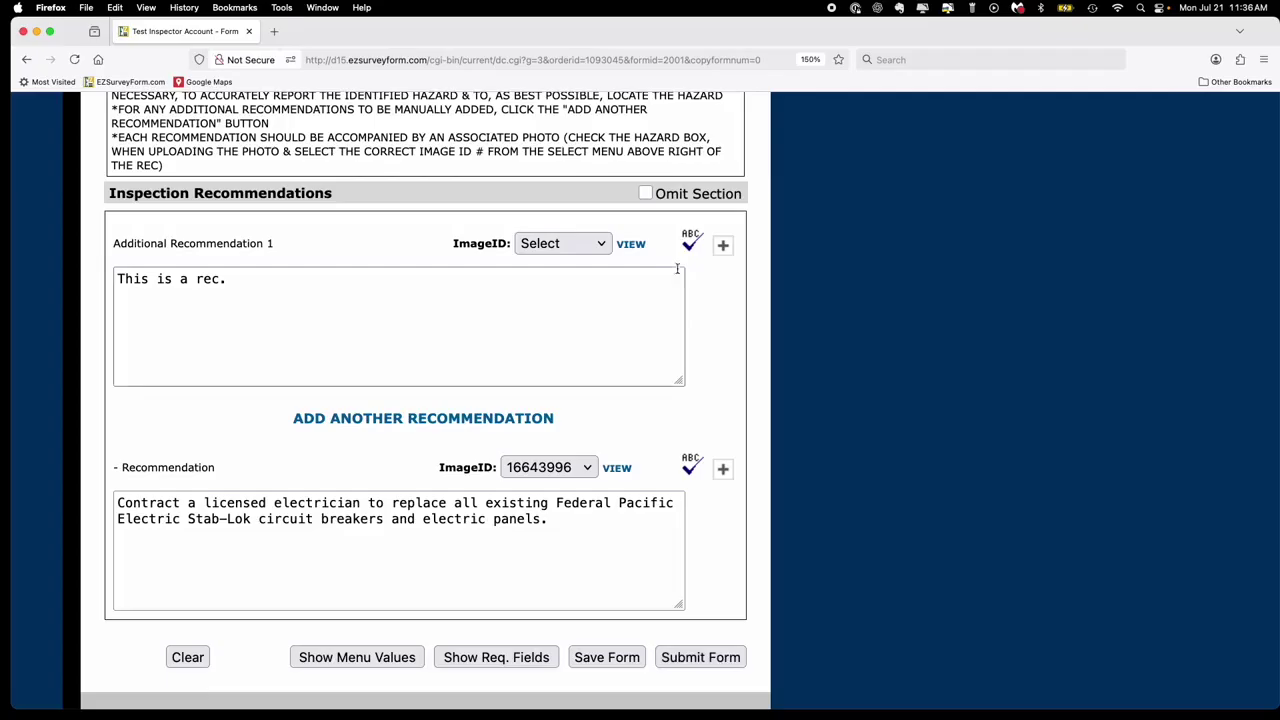
- Keep the Inspection Recommendations section included and submit the Recommendations form
{"action": "left_click", "coordinate": [645, 194]}
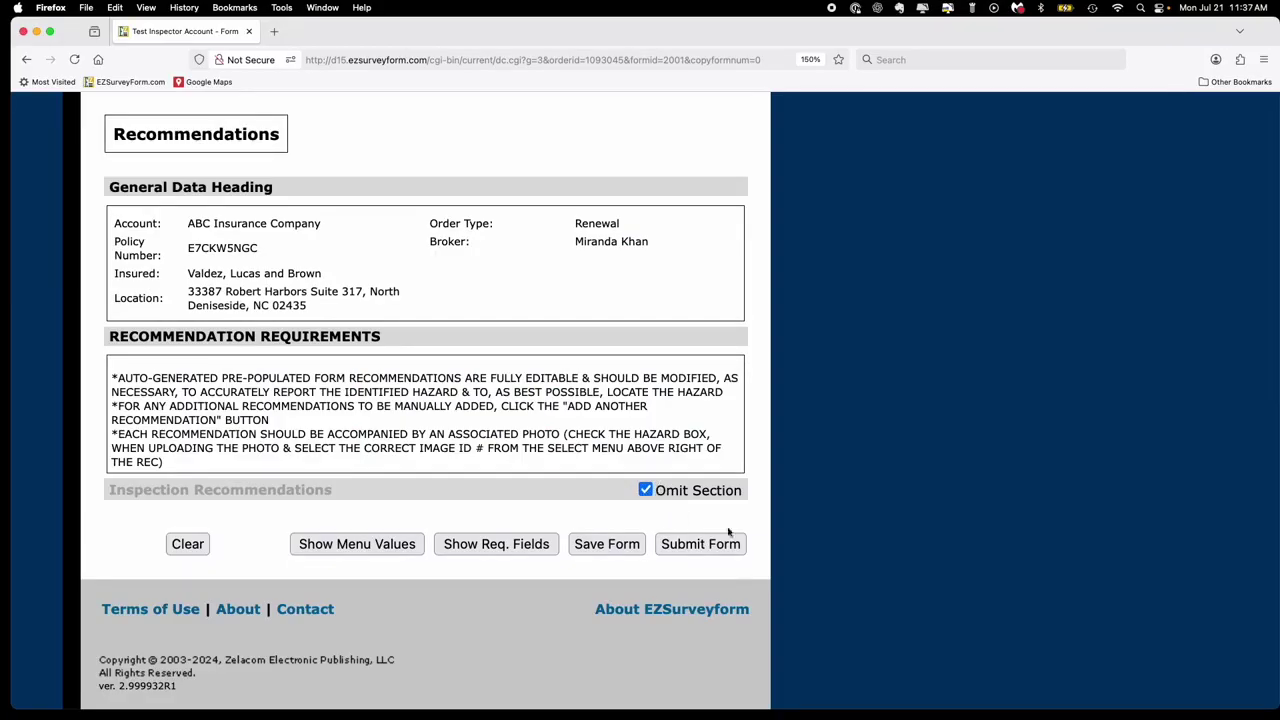
{"action": "left_click", "coordinate": [645, 489]}
{"action": "scroll", "coordinate": [678, 545], "scroll_direction": "down", "scroll_amount": 5}
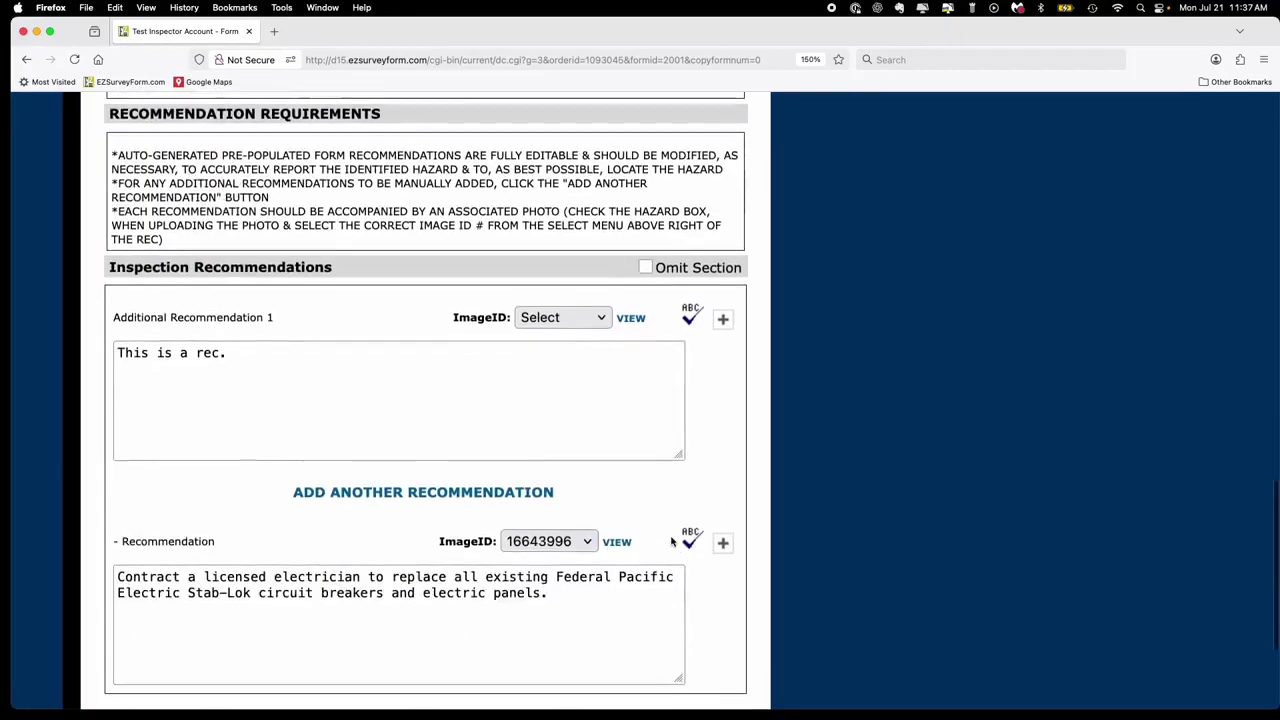
{"action": "left_click", "coordinate": [684, 546]}
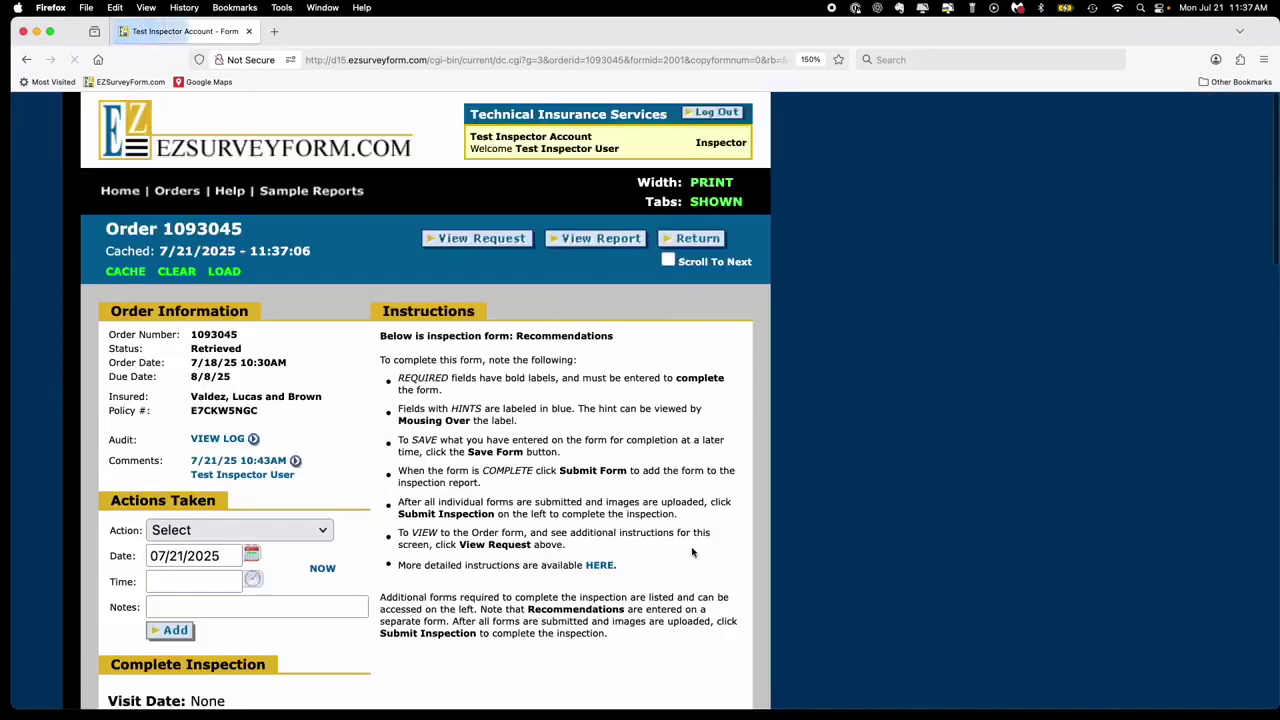
- Scroll the order page to check that the Recommendations form shows Complete
{"action": "scroll", "coordinate": [692, 552], "scroll_direction": "down", "scroll_amount": 5}
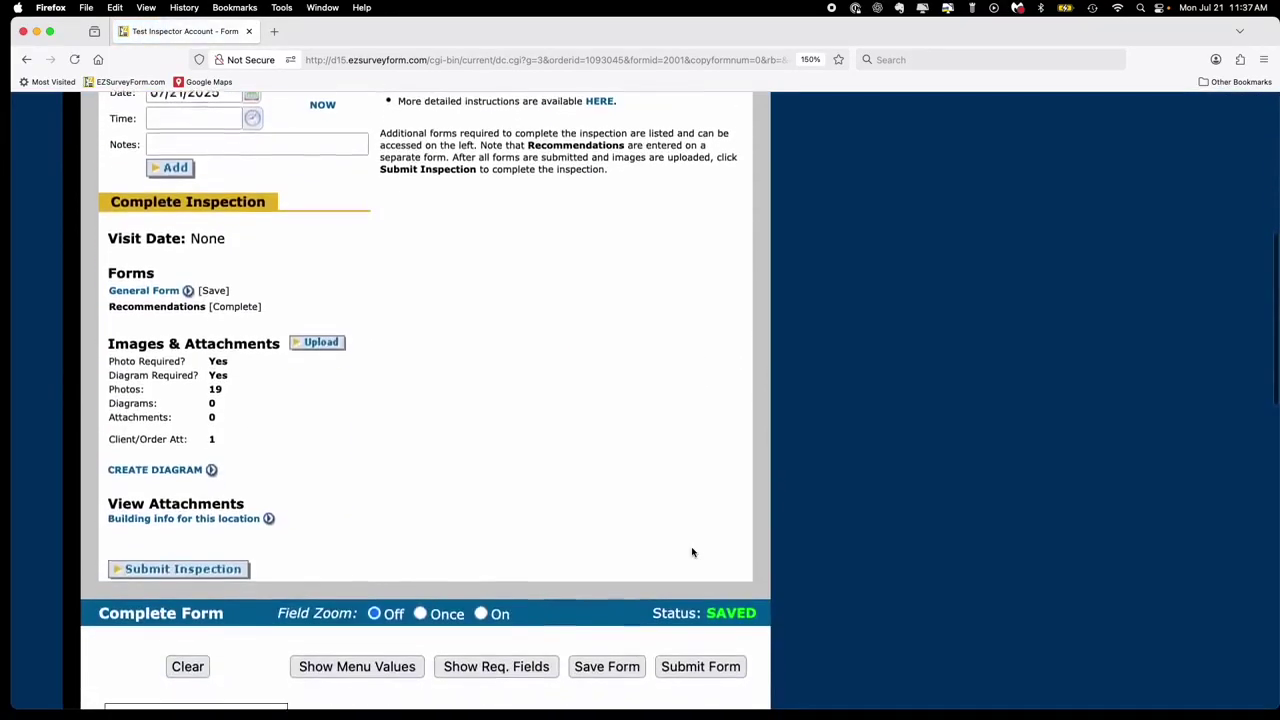
{"action": "scroll", "coordinate": [692, 552], "scroll_direction": "down", "scroll_amount": 1}
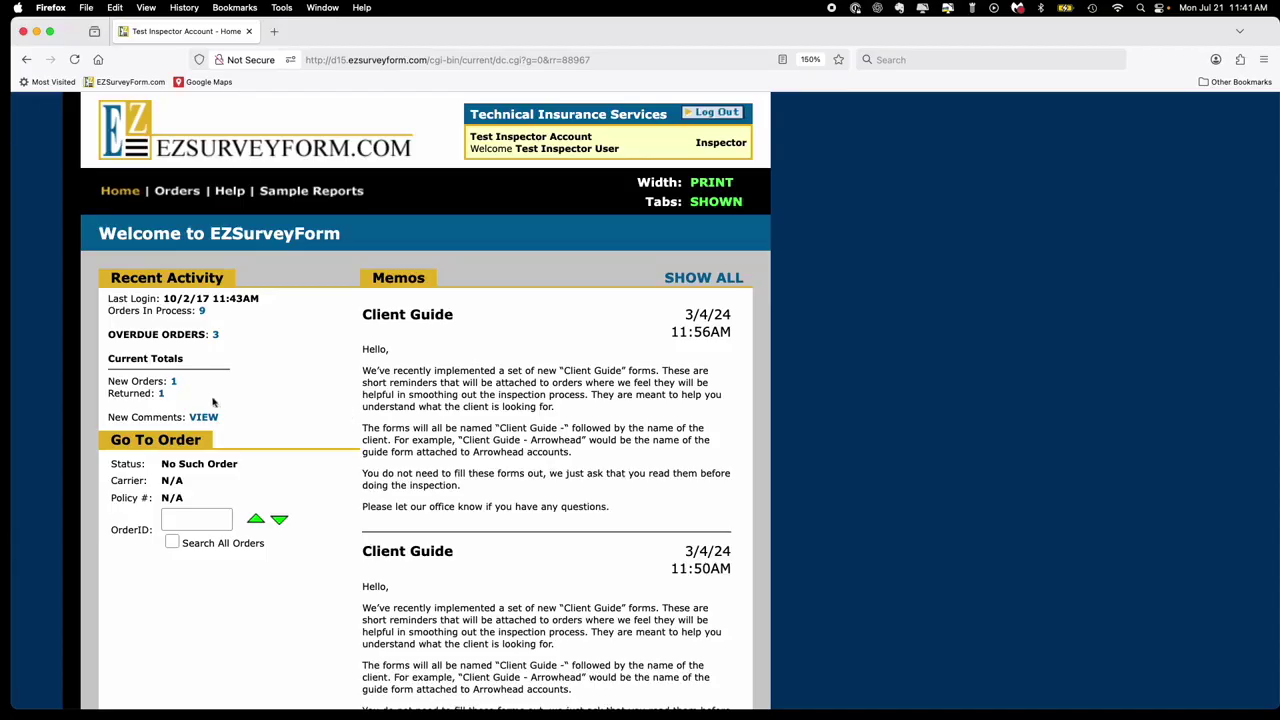
{"action": "left_click", "coordinate": [162, 396]}
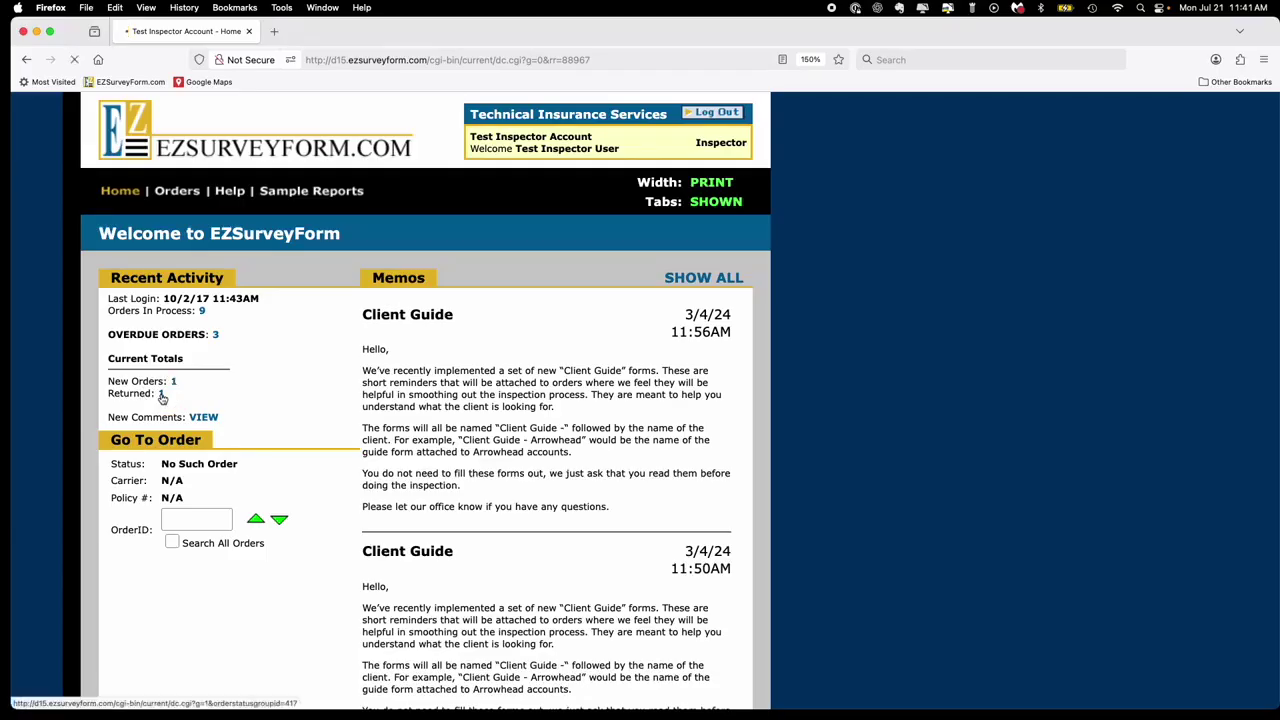
{"action": "scroll", "coordinate": [162, 397], "scroll_direction": "down", "scroll_amount": 5}
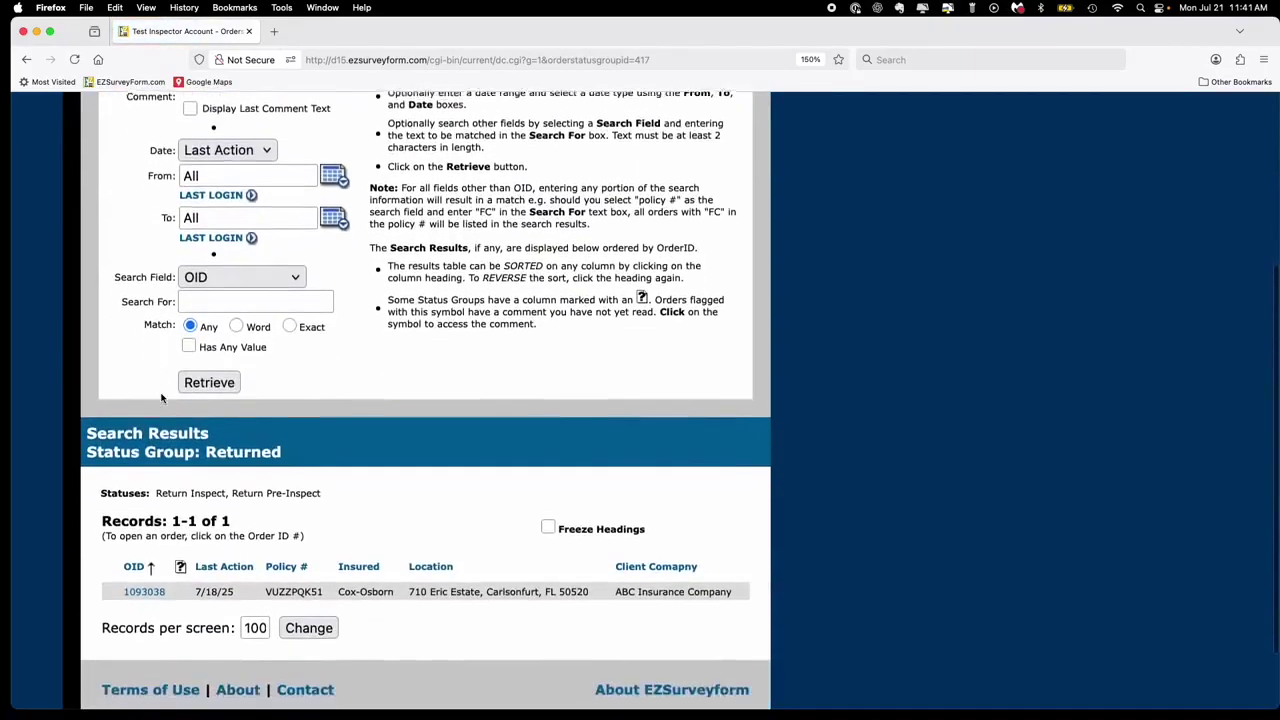
{"action": "scroll", "coordinate": [162, 397], "scroll_direction": "down", "scroll_amount": 2}
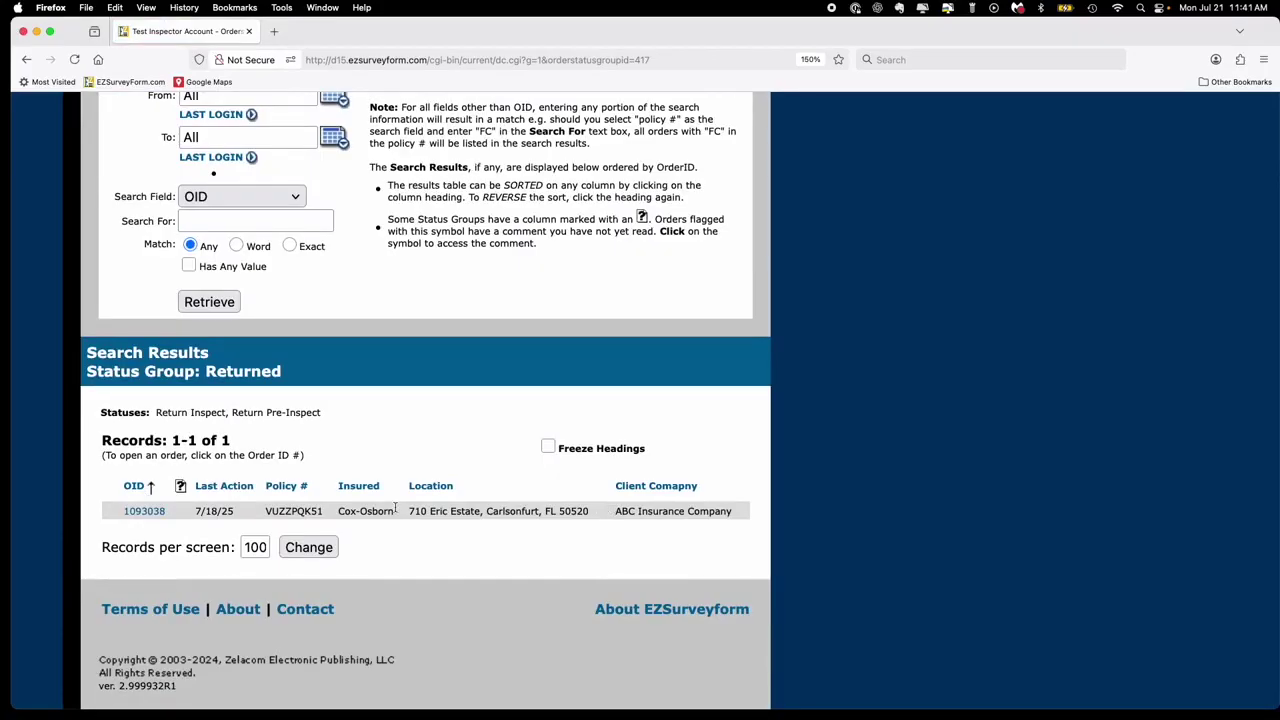
{"action": "scroll", "coordinate": [400, 508], "scroll_direction": "up", "scroll_amount": 6}
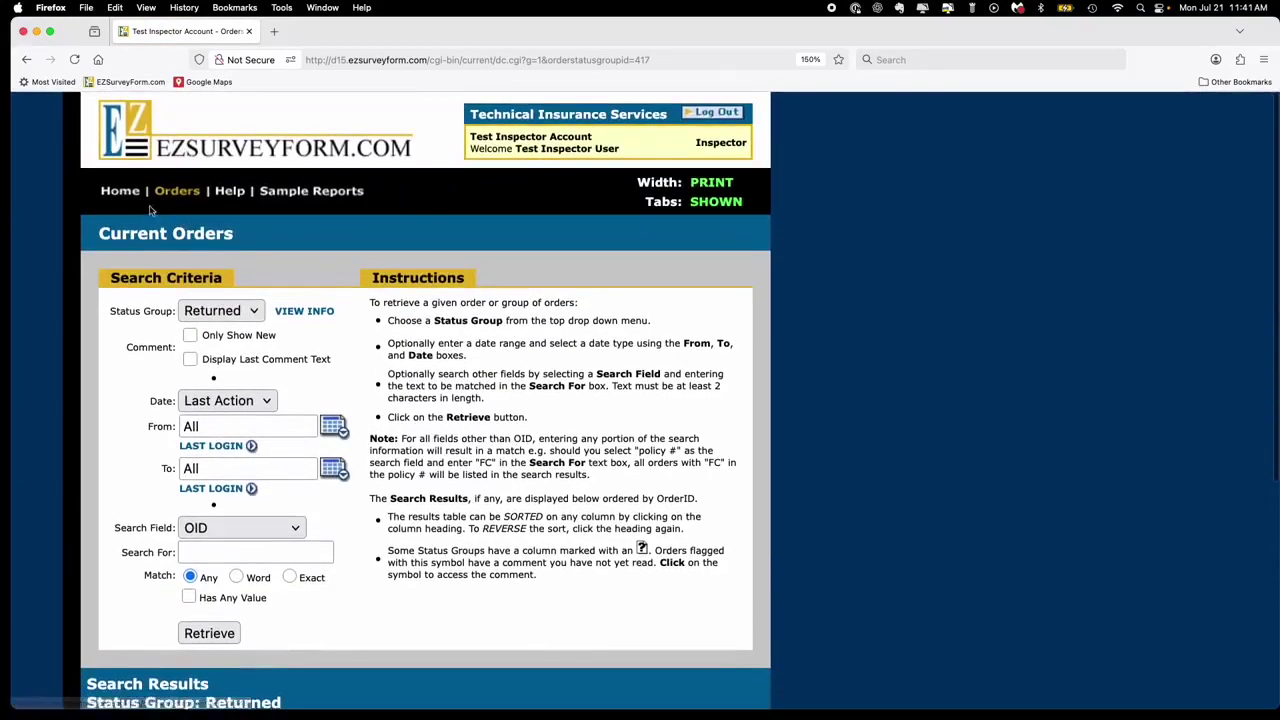
{"action": "left_click", "coordinate": [126, 193]}
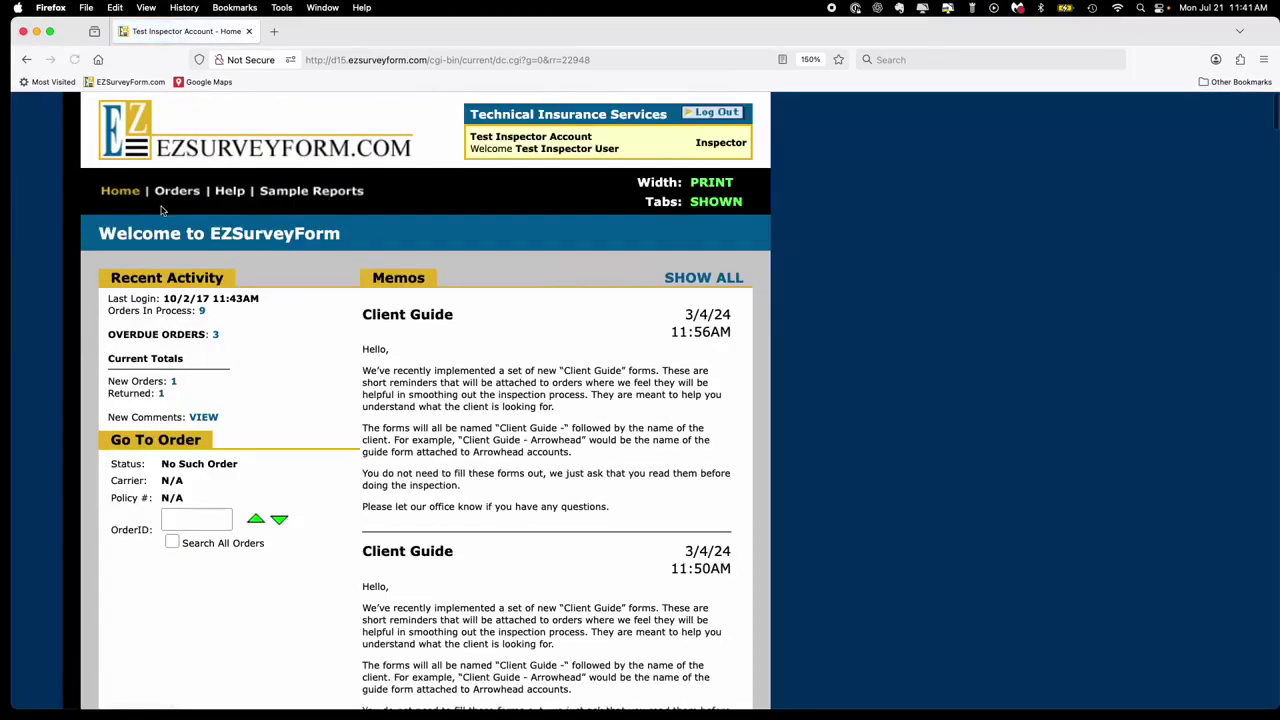
{"action": "left_click", "coordinate": [174, 192]}
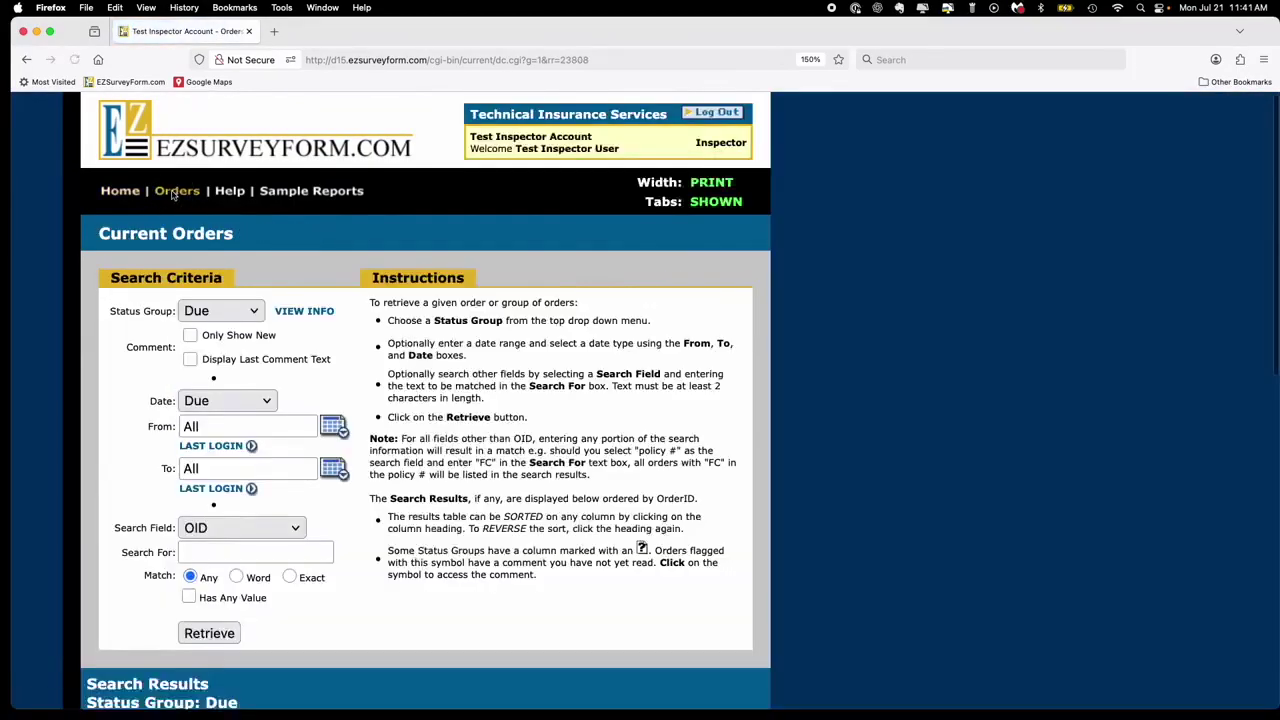
{"action": "scroll", "coordinate": [407, 415], "scroll_direction": "down", "scroll_amount": 5}
{"action": "scroll", "coordinate": [407, 415], "scroll_direction": "down", "scroll_amount": 2}
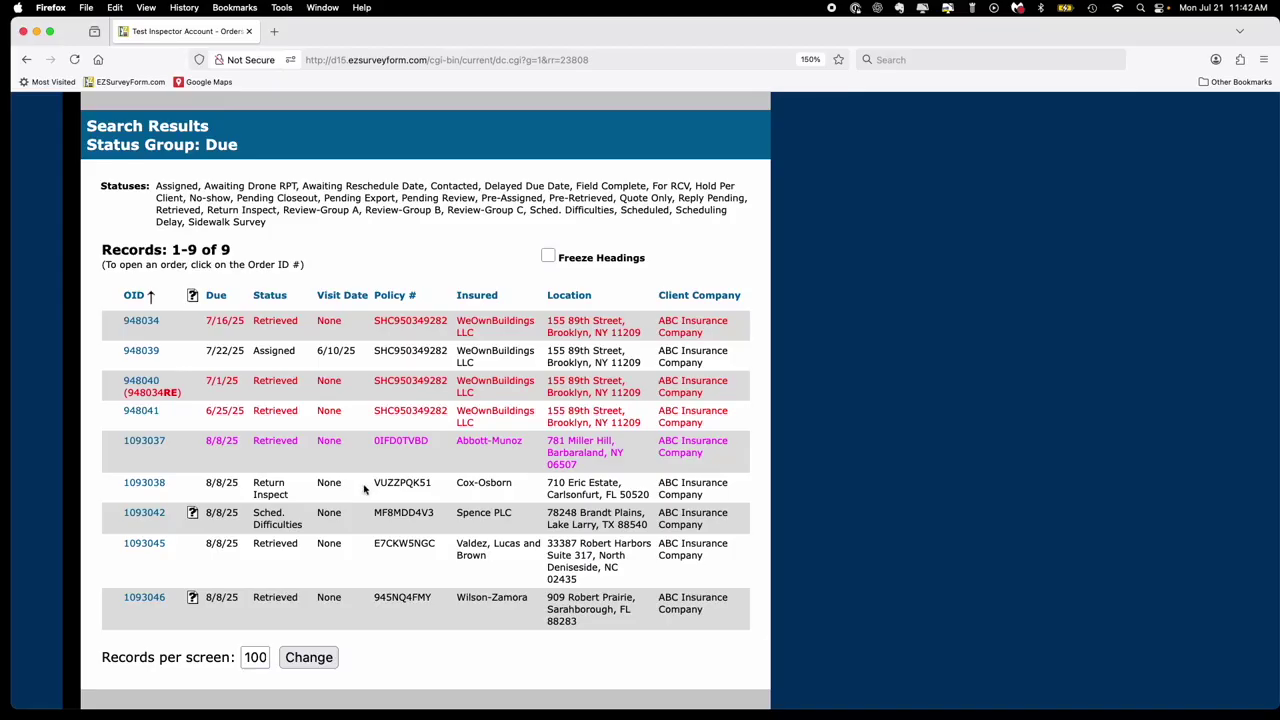
{"action": "left_click", "coordinate": [144, 483]}
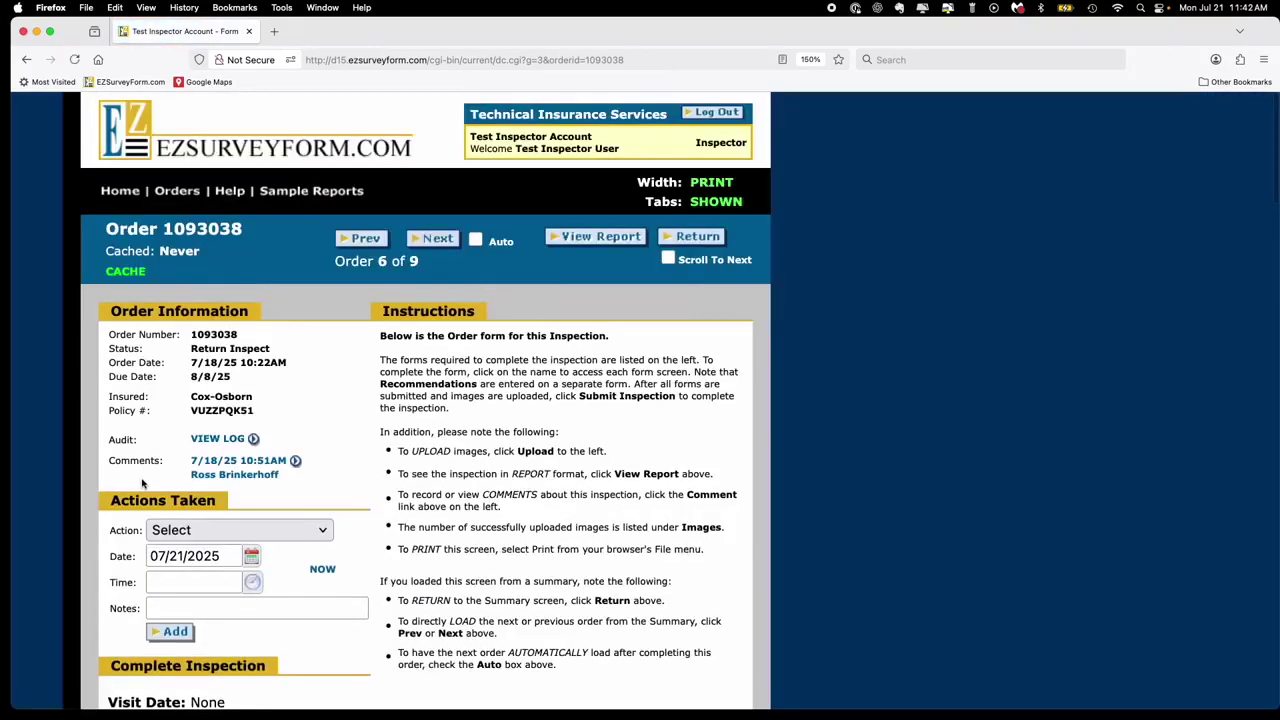
- Open order 1093038's comments and read the 7/18/25 sidewalk-cracks request
{"action": "left_click", "coordinate": [258, 466]}
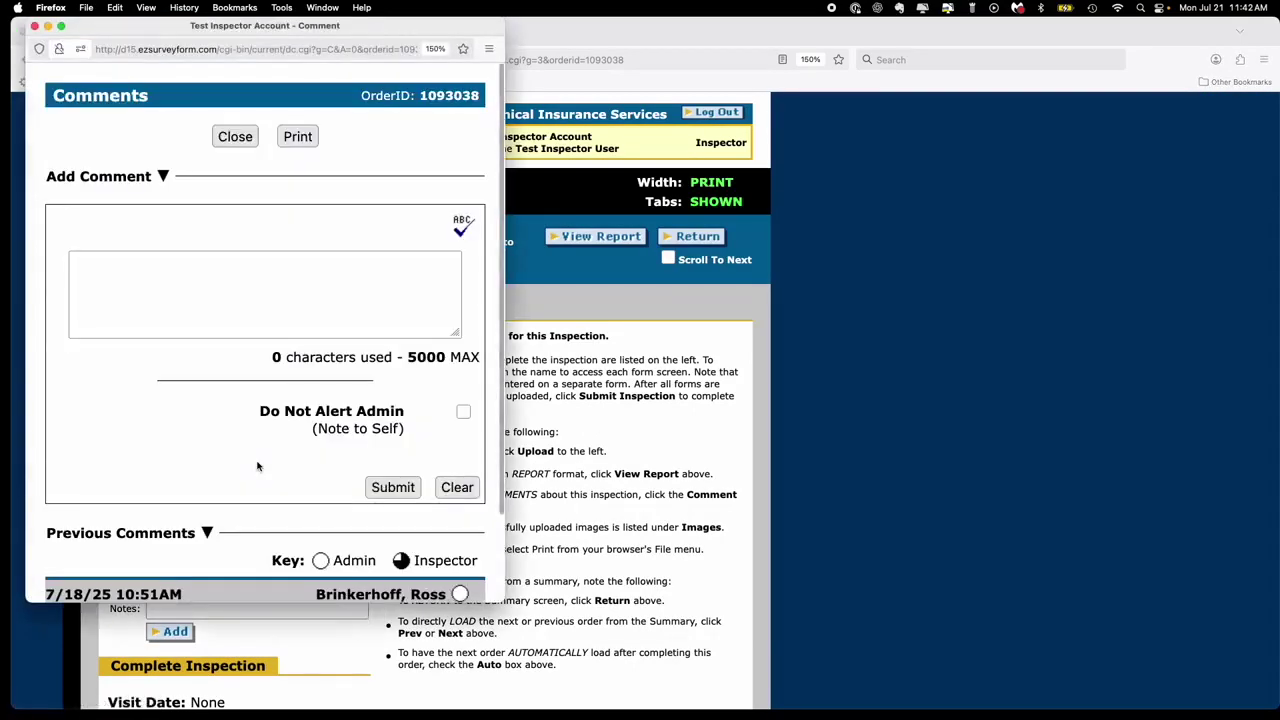
{"action": "scroll", "coordinate": [256, 464], "scroll_direction": "down", "scroll_amount": 2}
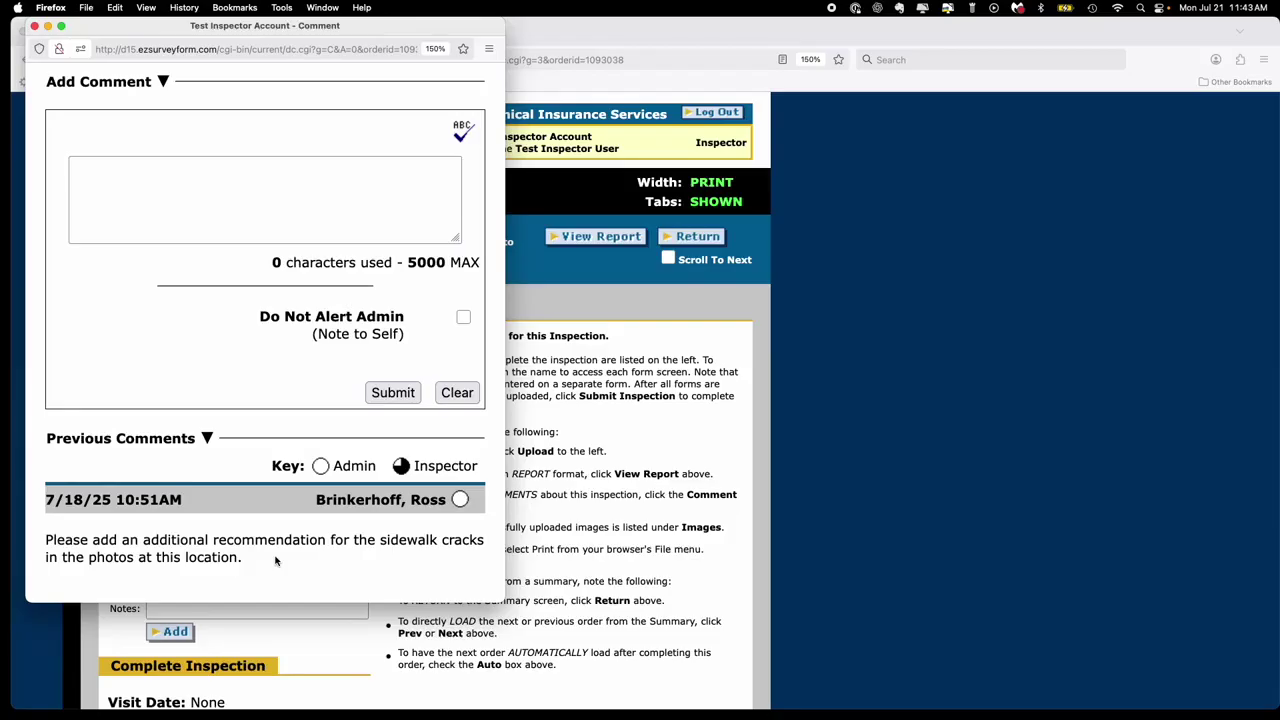
- Post the reply 'Recommendation added.' on order 1093038, correcting the misspelling first
{"action": "left_click", "coordinate": [203, 179]}
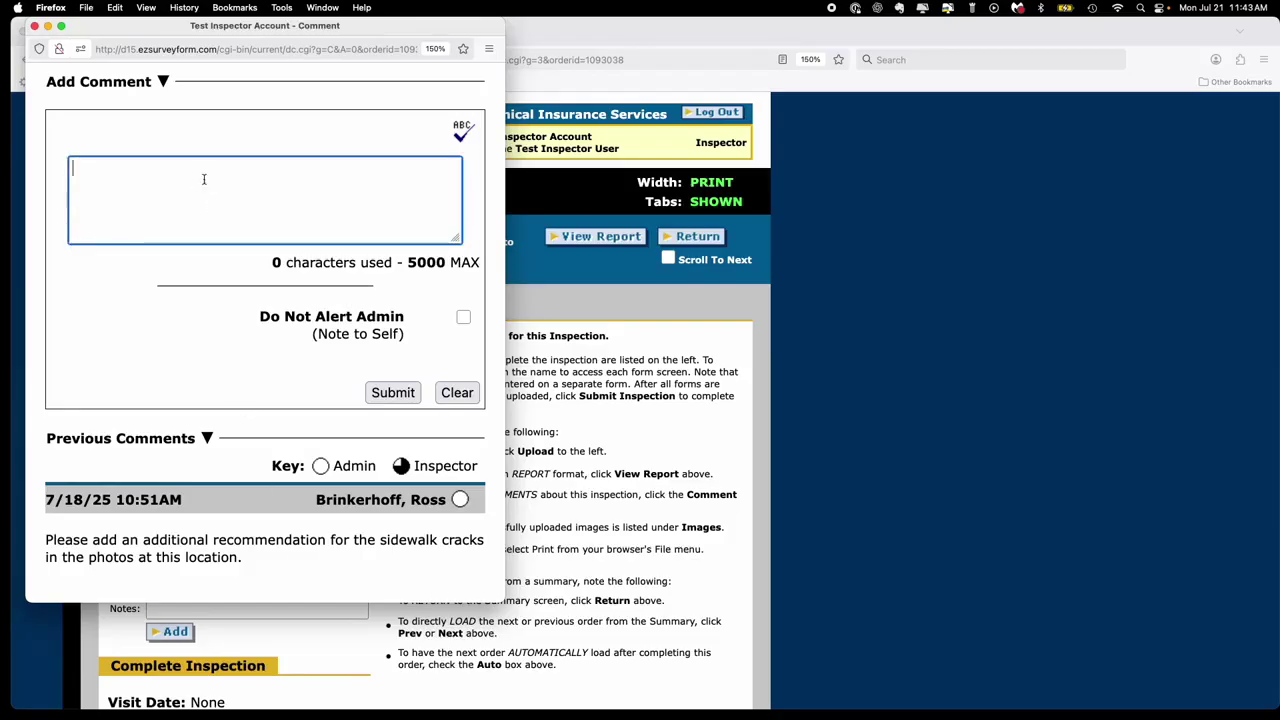
{"action": "type", "text": "Recoomendation added"}
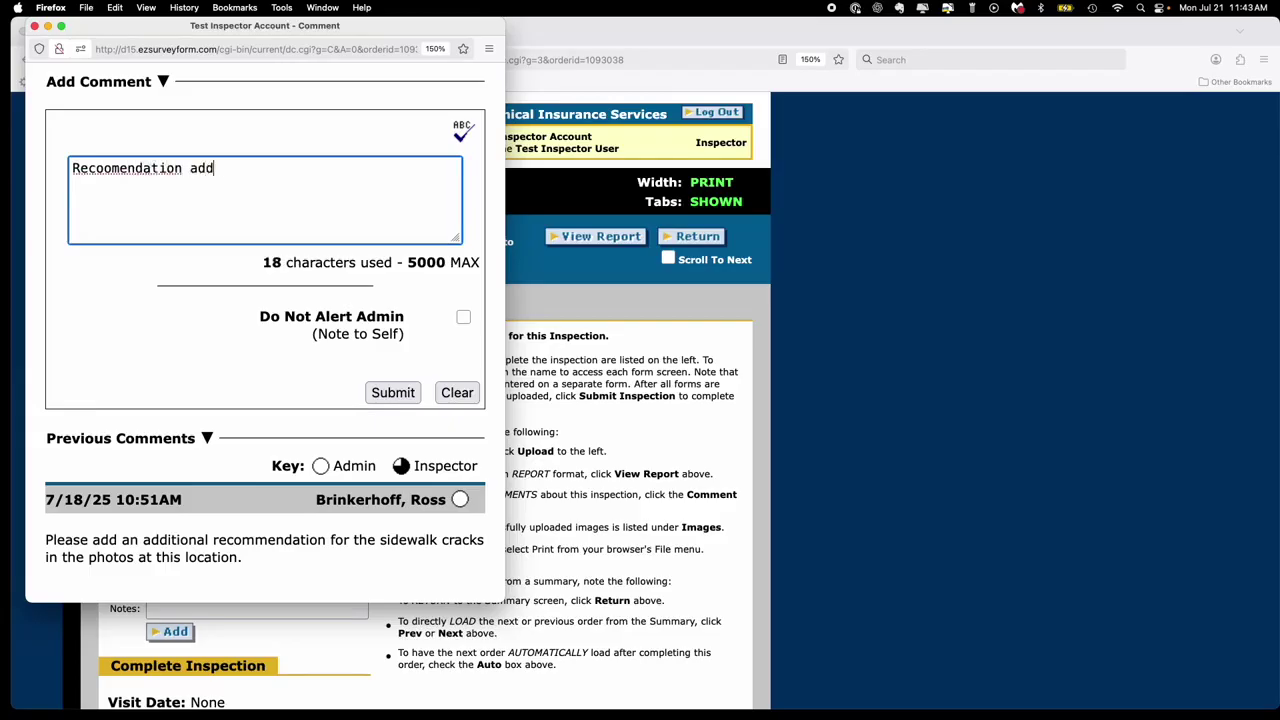
{"action": "right_click", "coordinate": [90, 160]}
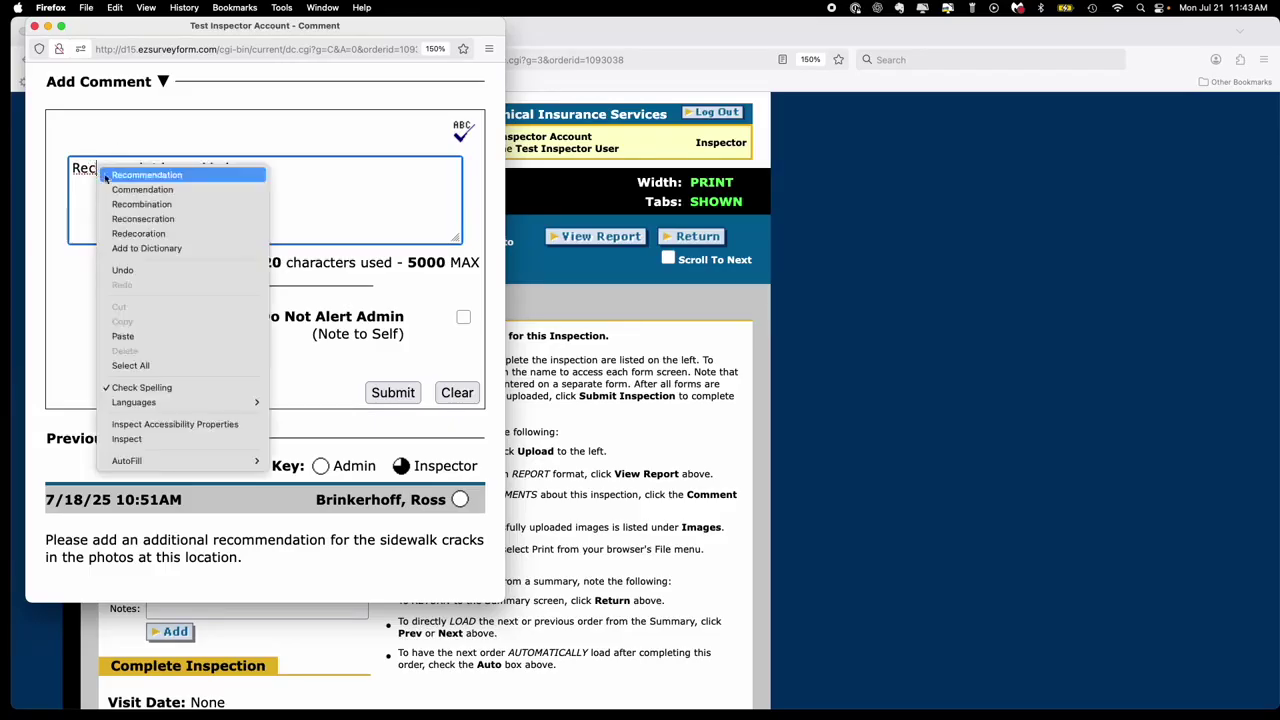
{"action": "left_click", "coordinate": [247, 174]}
{"action": "type", "text": "."}
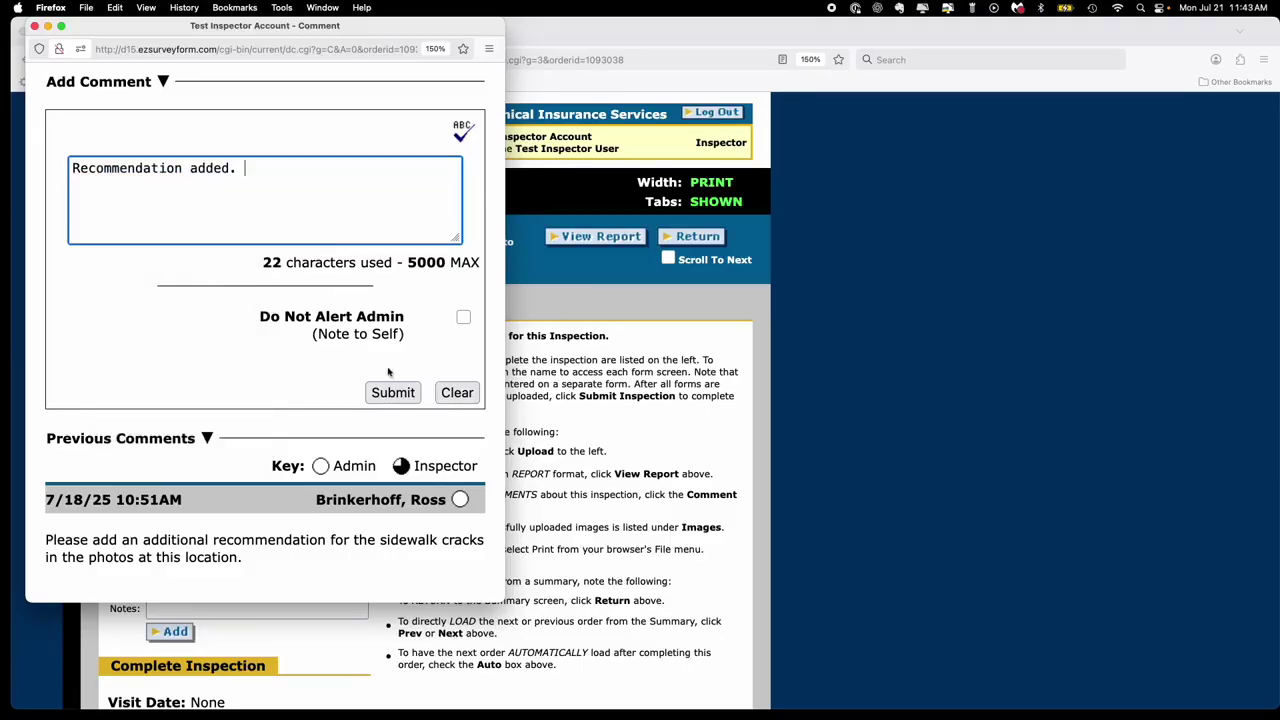
{"action": "left_click", "coordinate": [404, 396]}
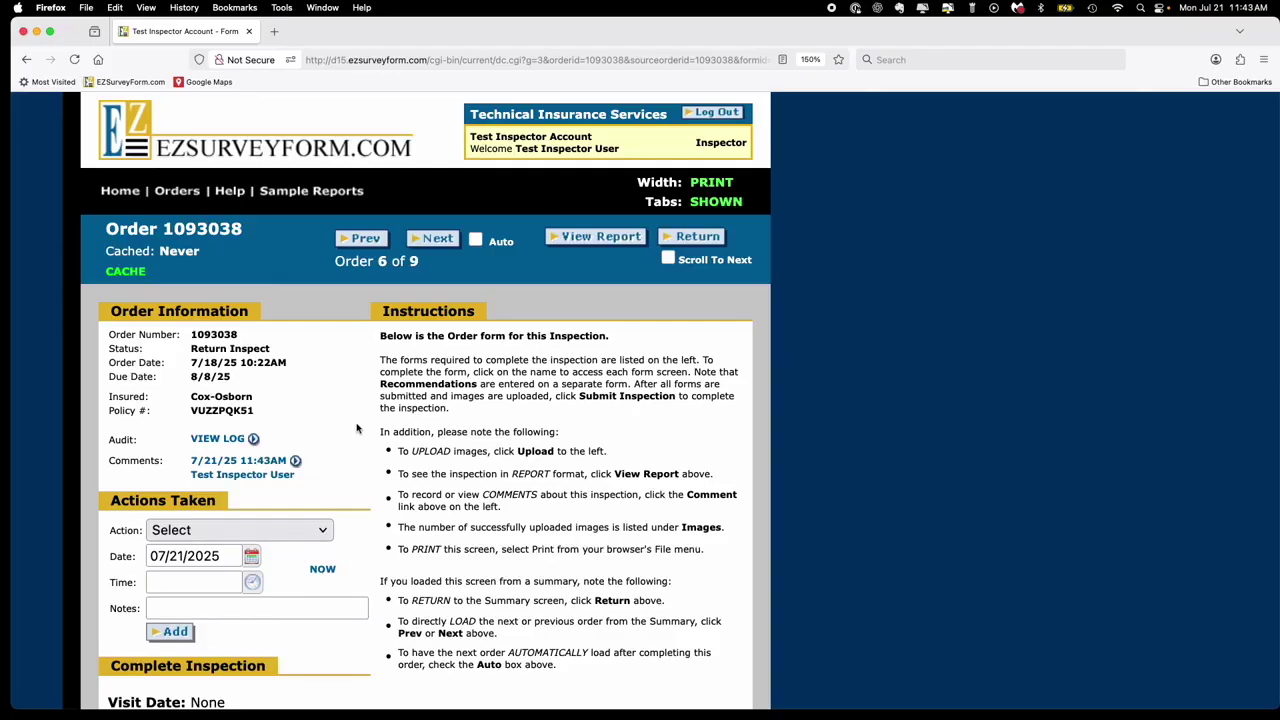
- Submit the order's inspection, then close the Texting Protocol memo on the home page
{"action": "scroll", "coordinate": [358, 430], "scroll_direction": "down", "scroll_amount": 5}
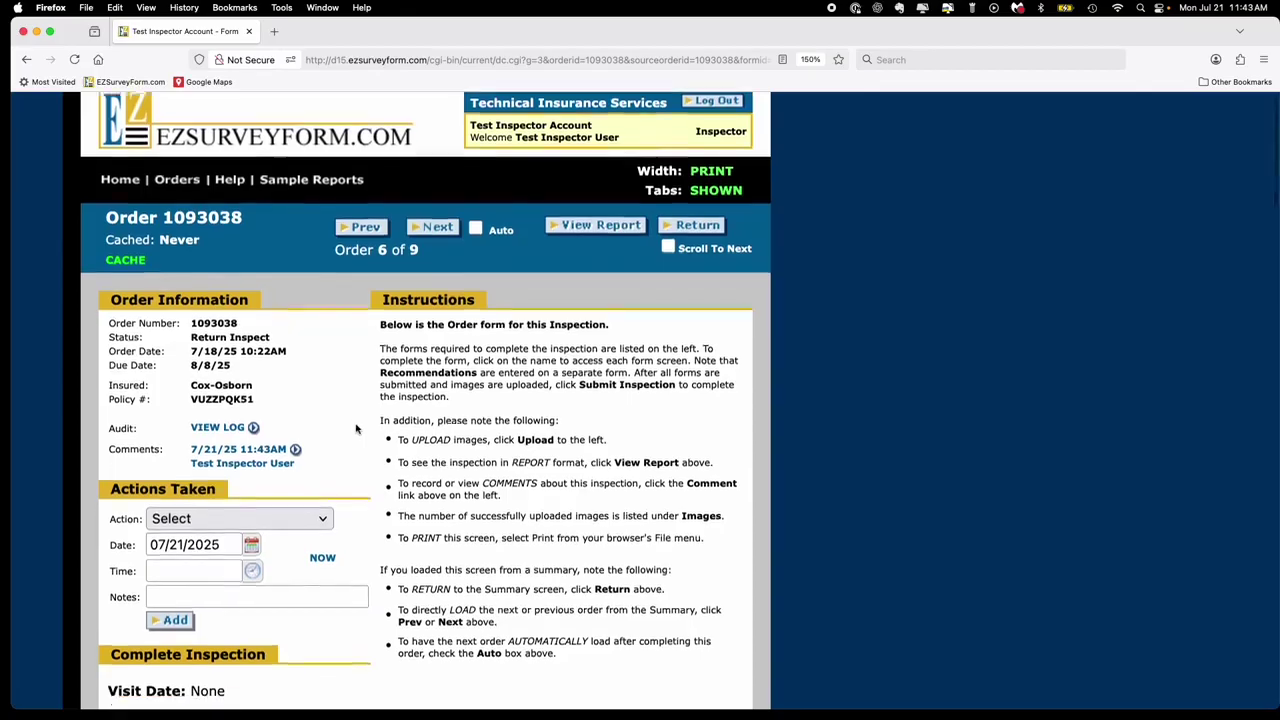
{"action": "scroll", "coordinate": [360, 430], "scroll_direction": "down", "scroll_amount": 3}
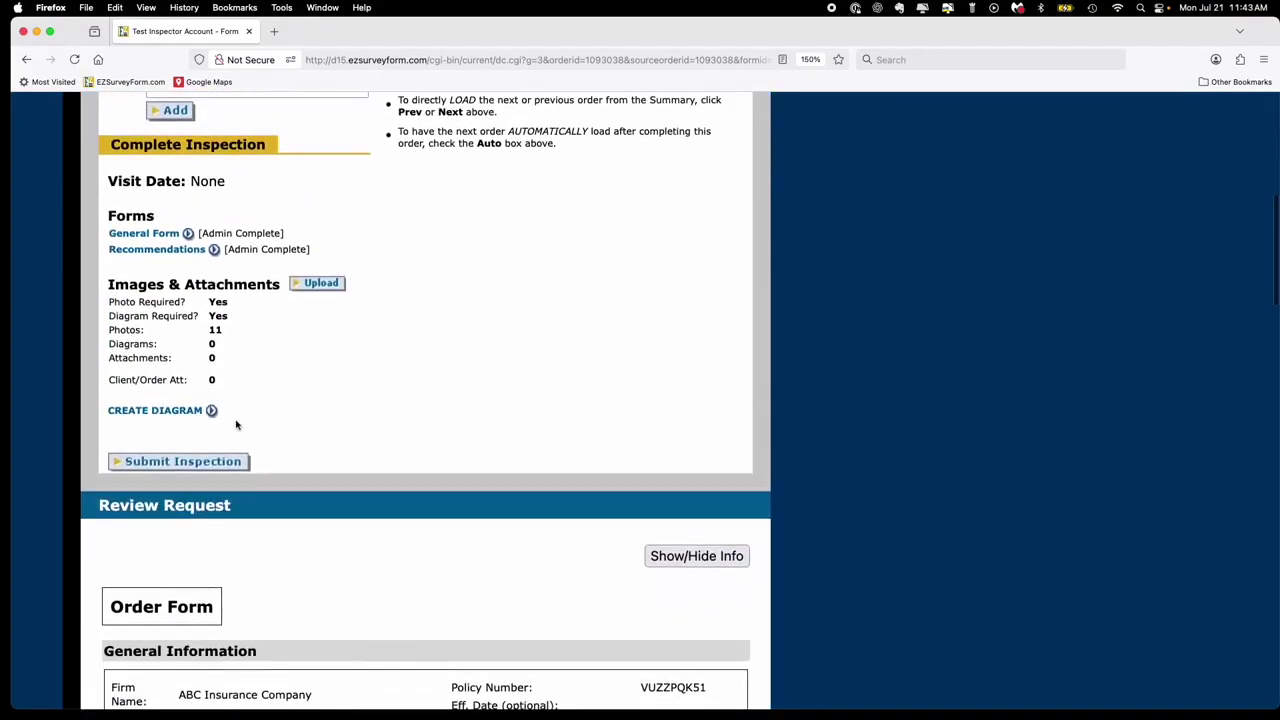
{"action": "left_click", "coordinate": [181, 462]}
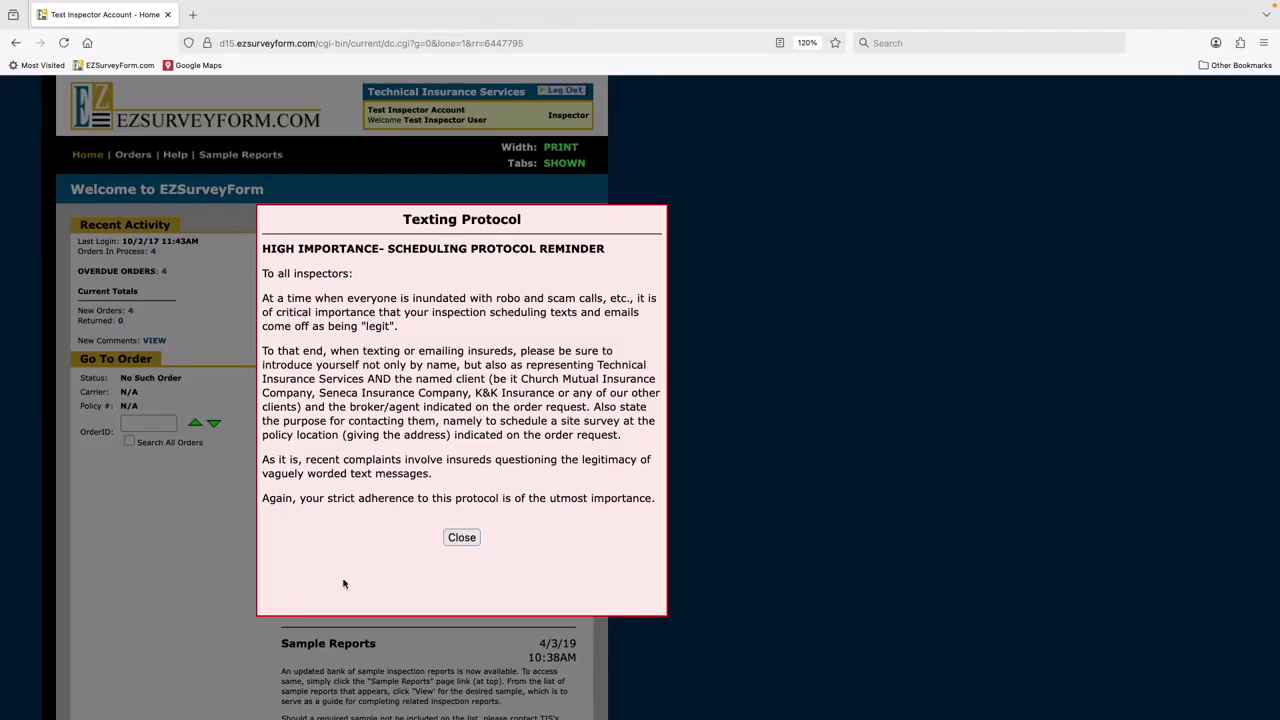
{"action": "left_click", "coordinate": [461, 538]}
{"action": "left_click", "coordinate": [461, 538]}
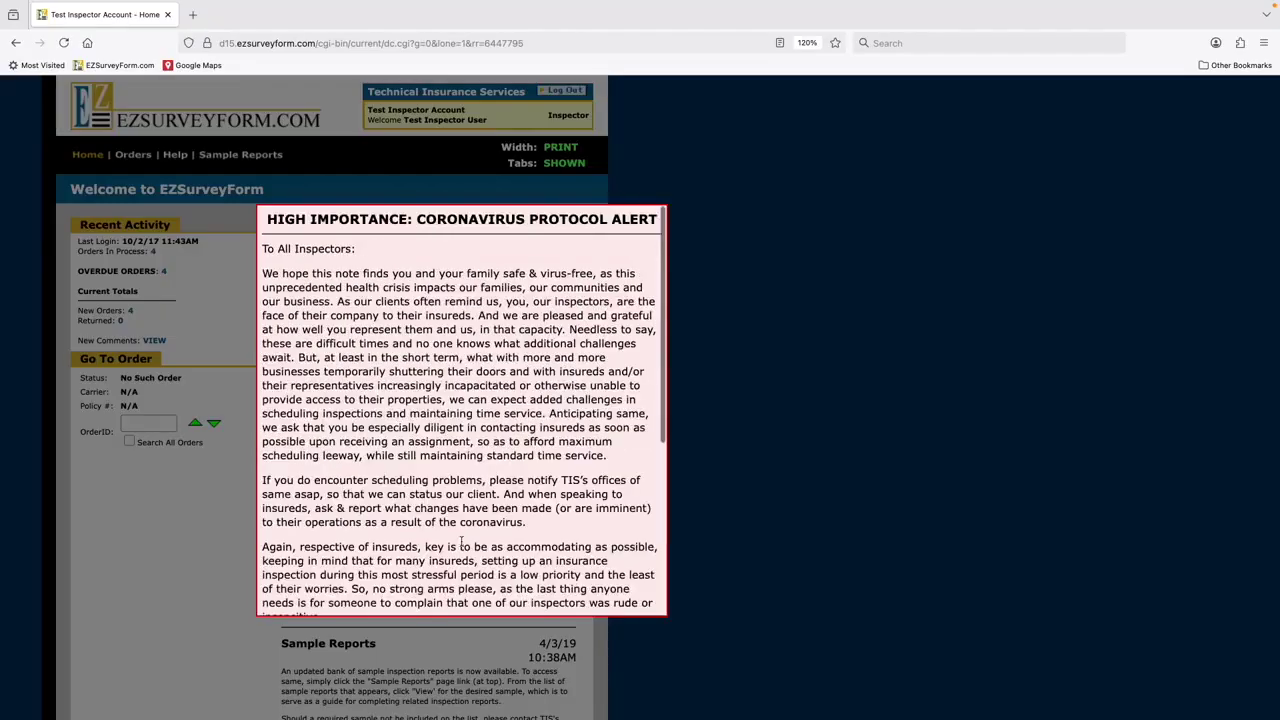